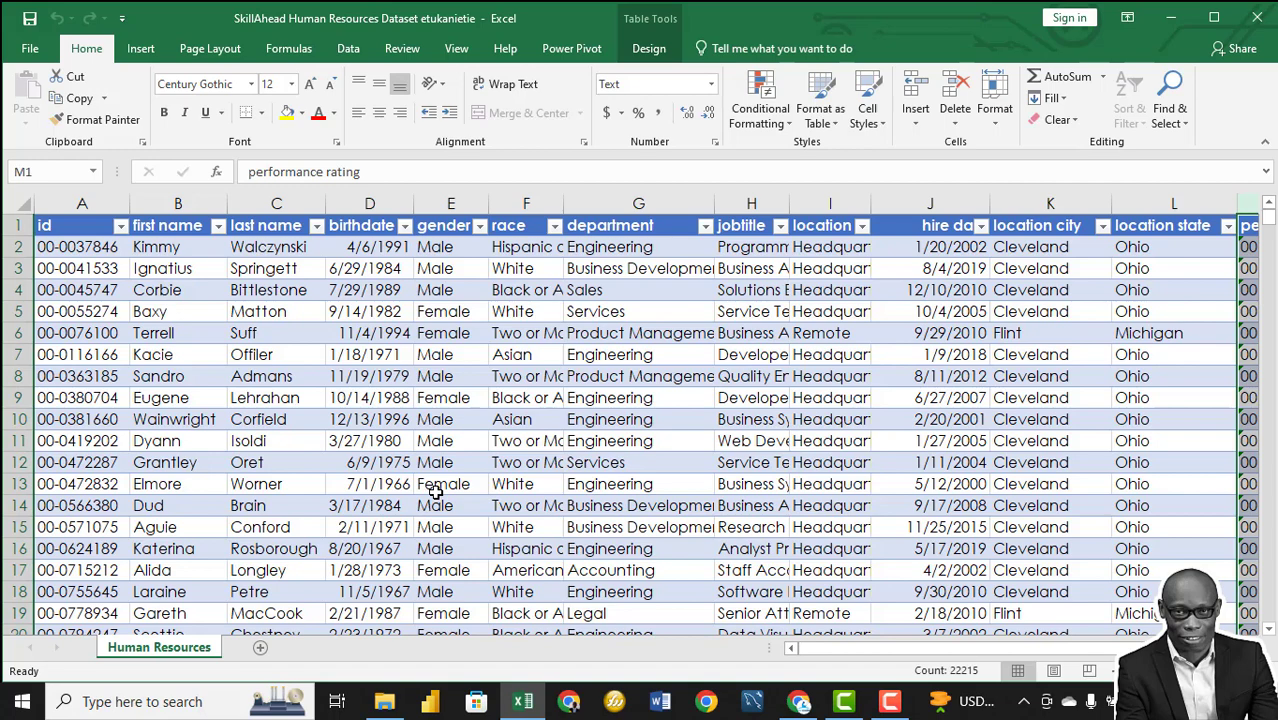
Browse the HR data to its last row and close the performance rating filter unchanged.
{"action": "left_click", "coordinate": [85, 225]}
{"action": "key", "text": "ctrl+Down"}
{"action": "key", "text": "ctrl+Up"}
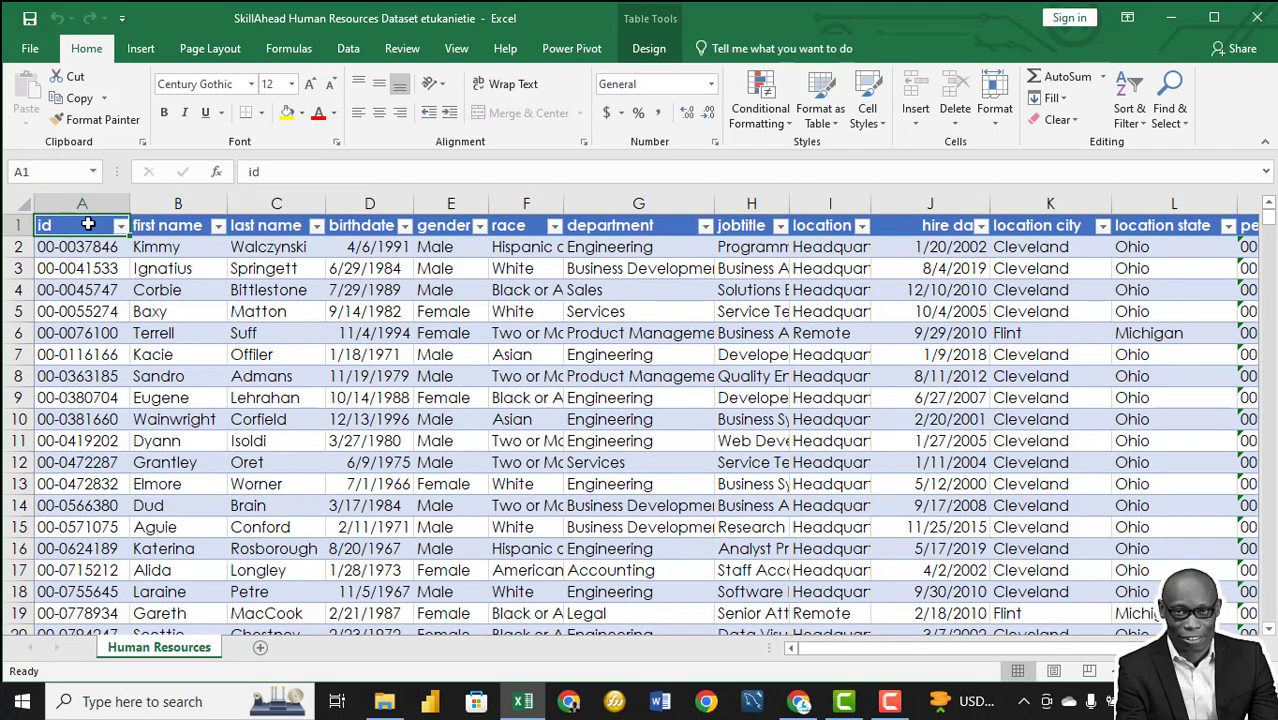
{"action": "key", "text": "ctrl+Right"}
{"action": "key", "text": "ctrl+space"}
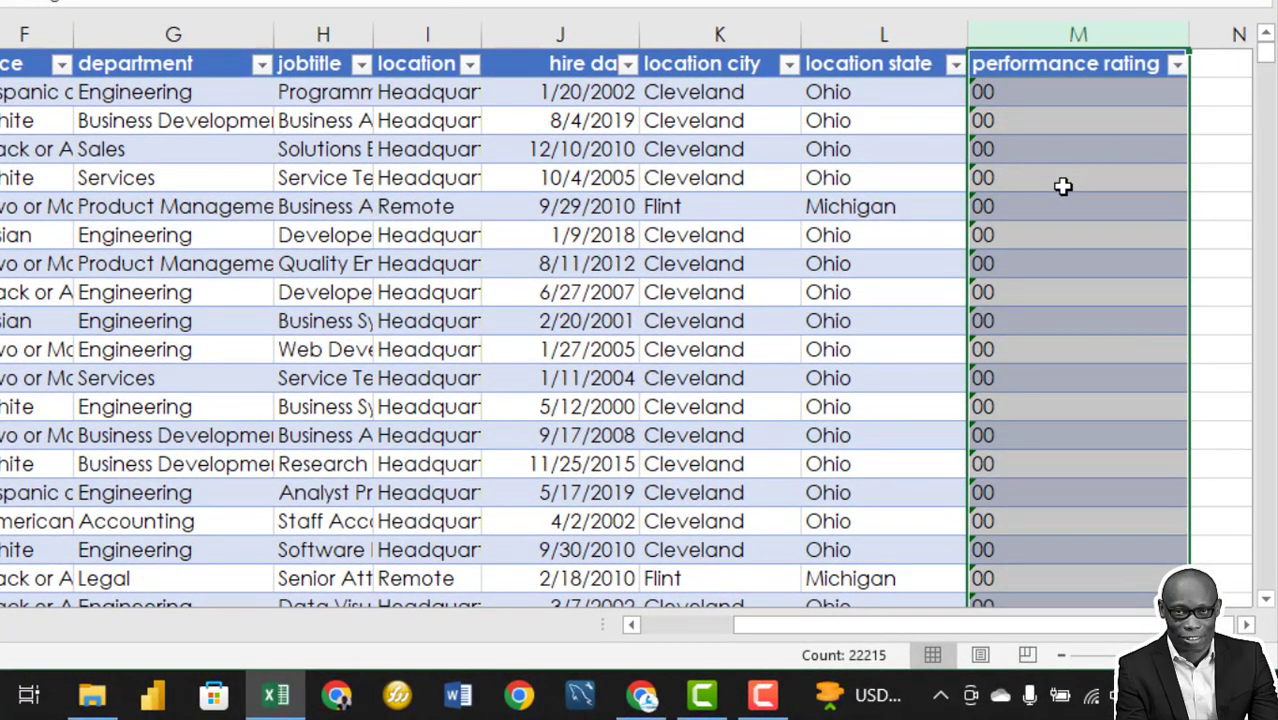
{"action": "left_click", "coordinate": [1177, 65]}
{"action": "mouse_move", "coordinate": [1167, 330]}
{"action": "left_mouse_down"}
{"action": "mouse_move", "coordinate": [1167, 423]}
{"action": "mouse_move", "coordinate": [1167, 330]}
{"action": "left_mouse_up"}
{"action": "left_click", "coordinate": [1075, 37]}
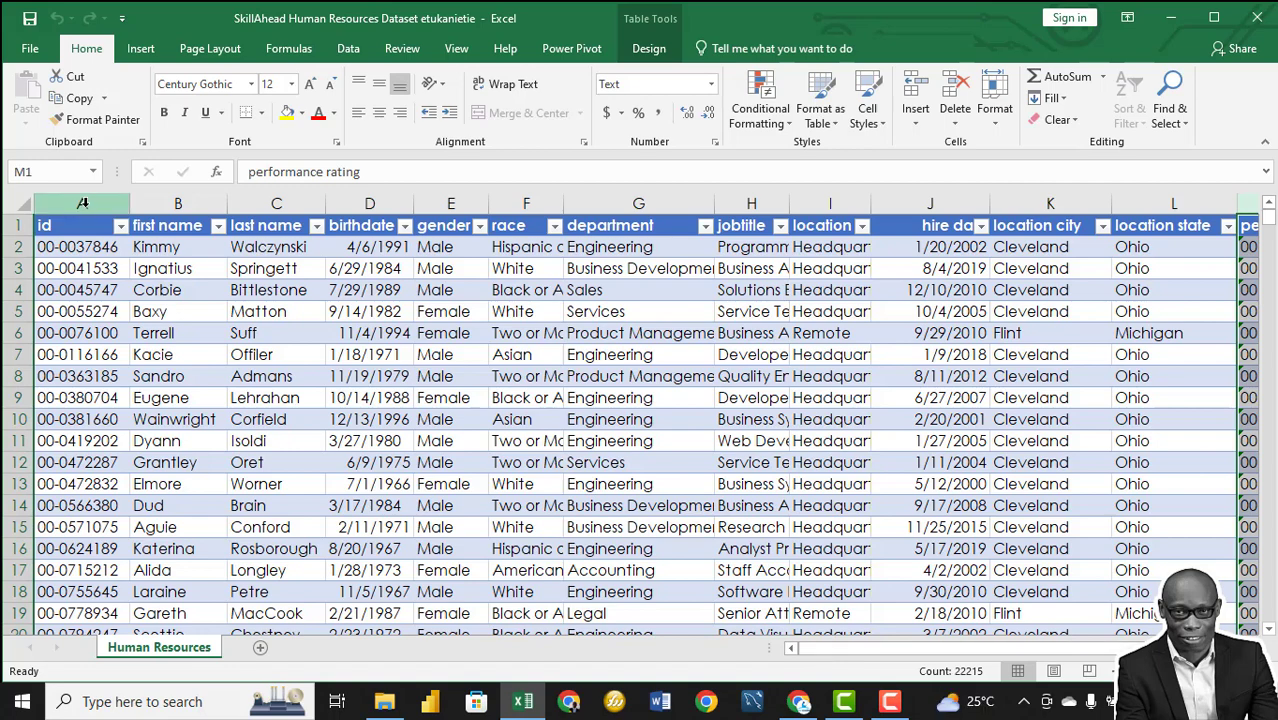
Review the id through jobtitle columns and the performance rating filter values.
{"action": "left_click", "coordinate": [82, 203]}
{"action": "left_click", "coordinate": [178, 203]}
{"action": "left_click", "coordinate": [248, 203]}
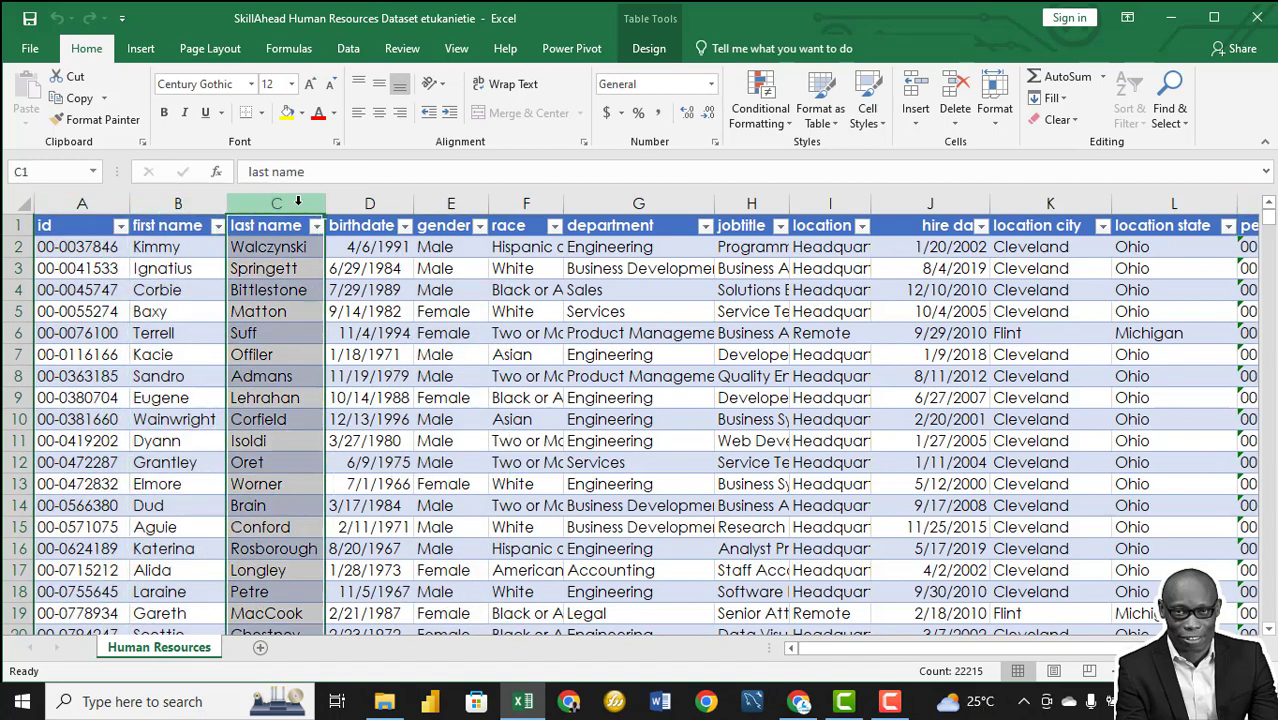
{"action": "left_click", "coordinate": [353, 203]}
{"action": "left_click", "coordinate": [450, 203]}
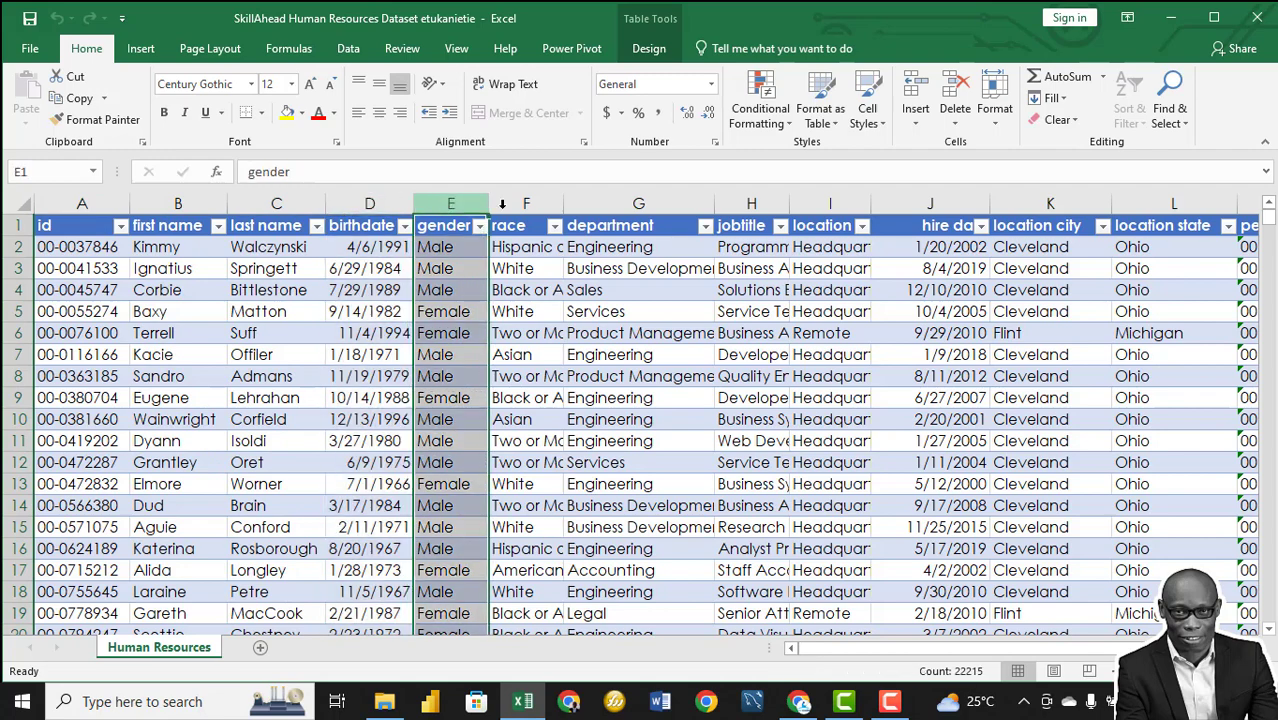
{"action": "left_click", "coordinate": [526, 203]}
{"action": "left_click", "coordinate": [638, 203]}
{"action": "left_click", "coordinate": [751, 203]}
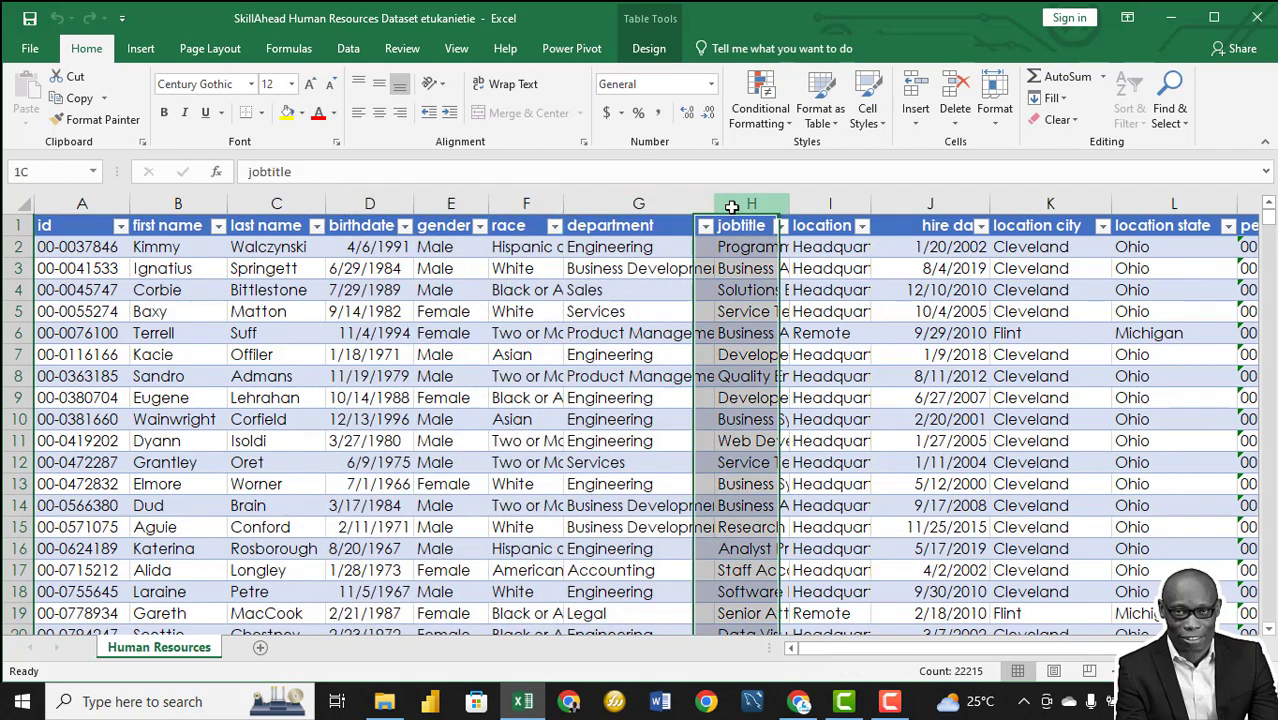
{"action": "left_click_drag", "start_coordinate": [1040, 657], "coordinate": [1100, 657]}
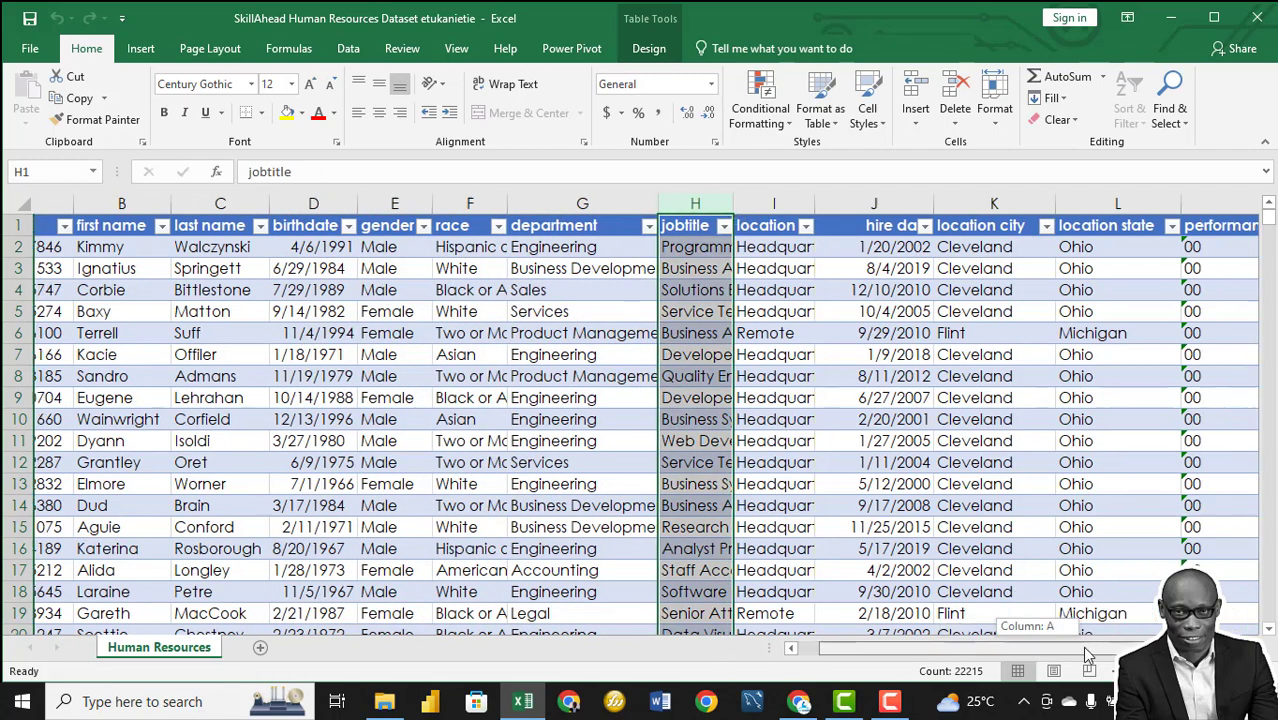
{"action": "left_click", "coordinate": [1141, 205]}
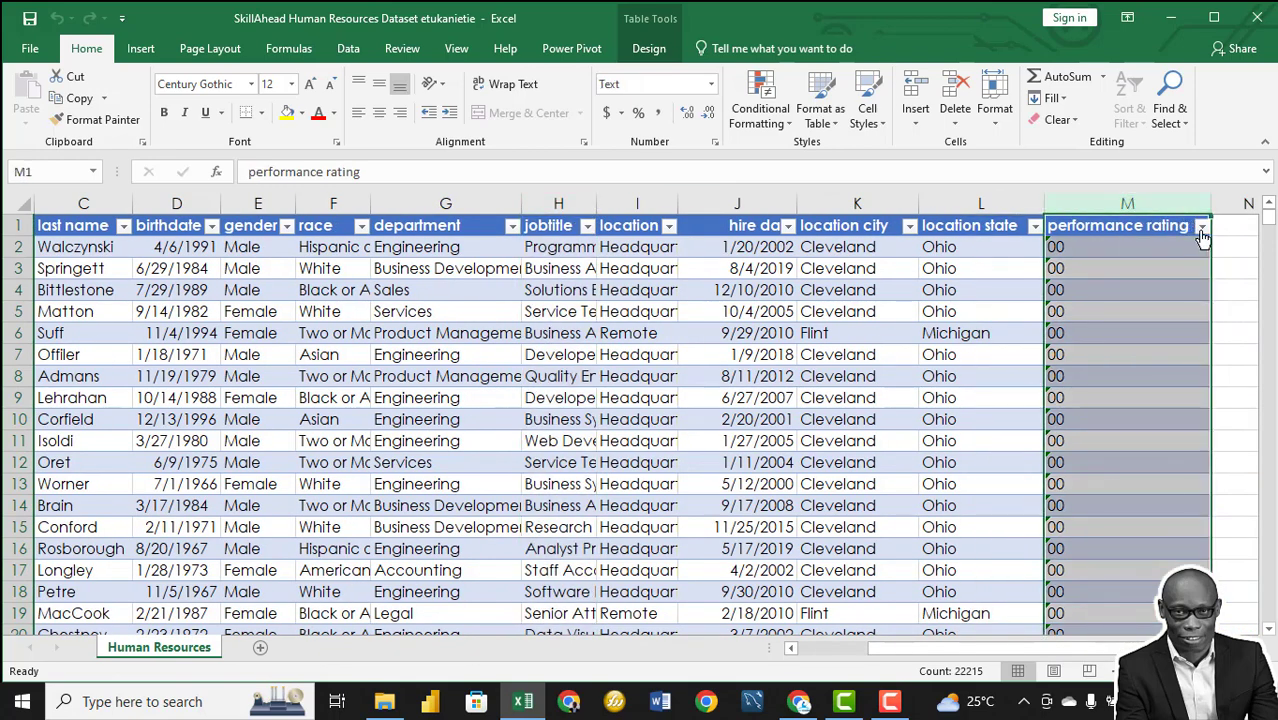
{"action": "left_click", "coordinate": [1202, 226]}
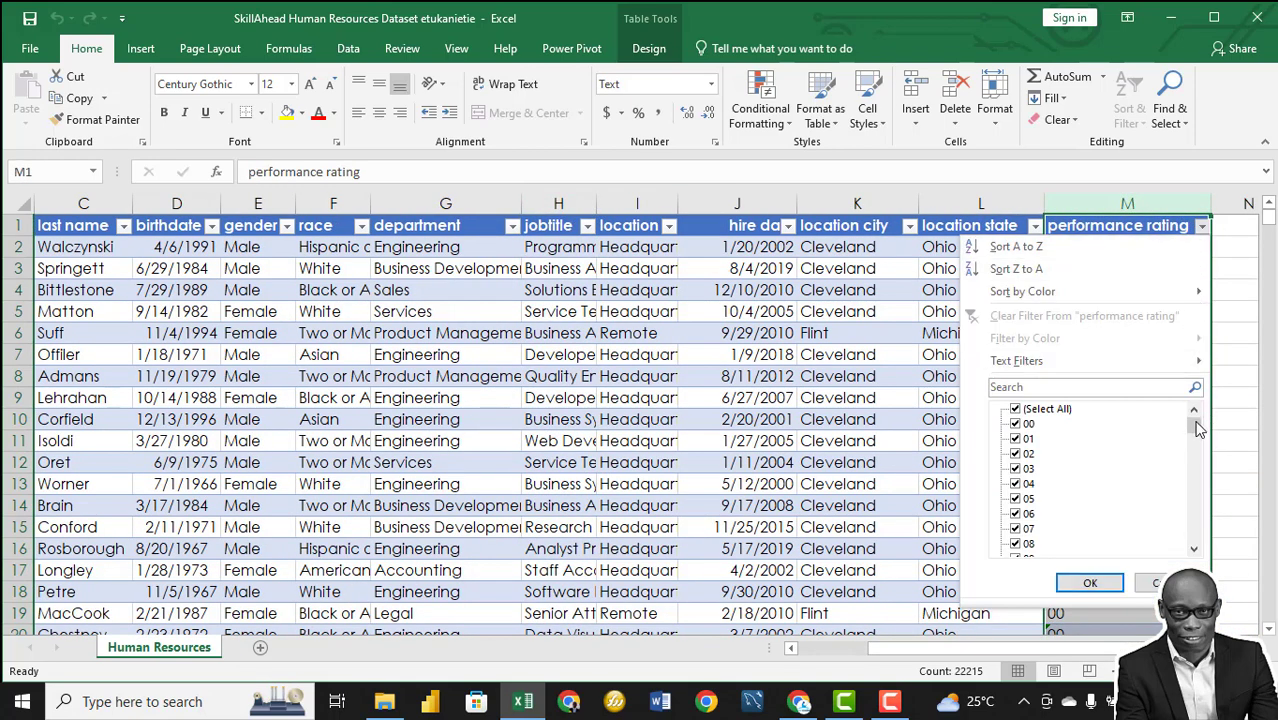
{"action": "left_click_drag", "start_coordinate": [1194, 426], "coordinate": [1191, 547]}
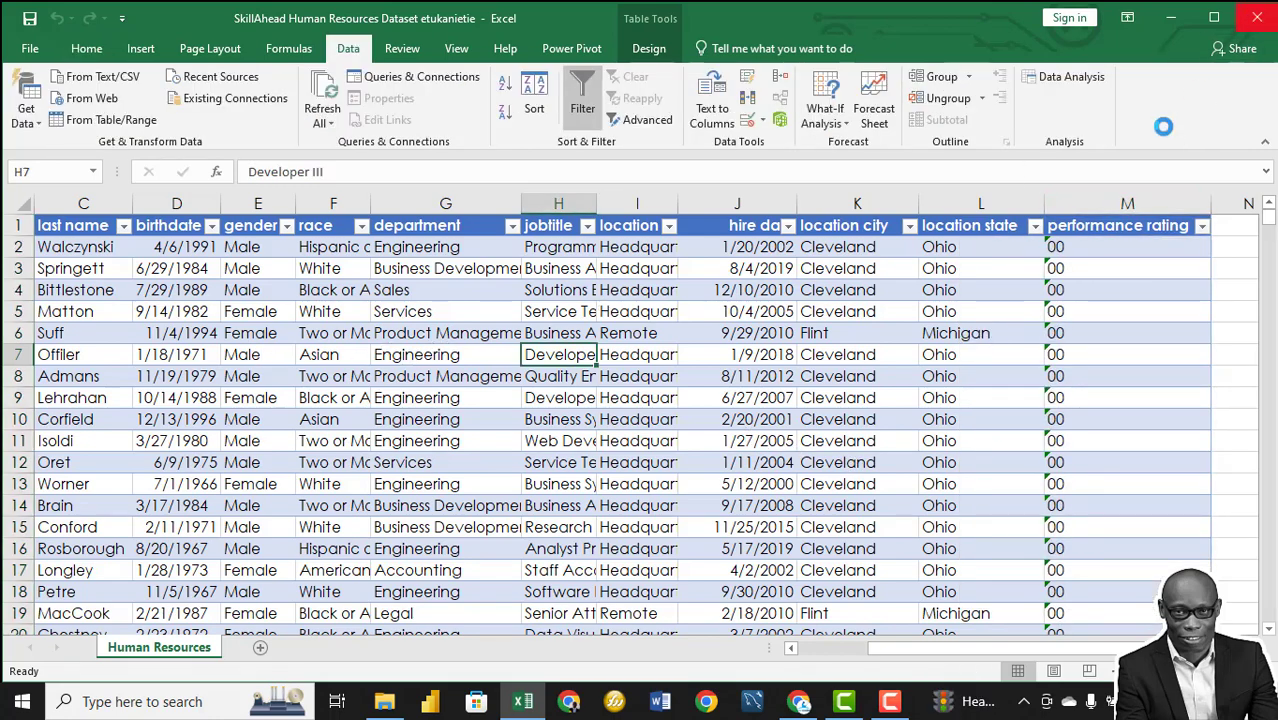
{"action": "left_click", "coordinate": [1024, 292]}
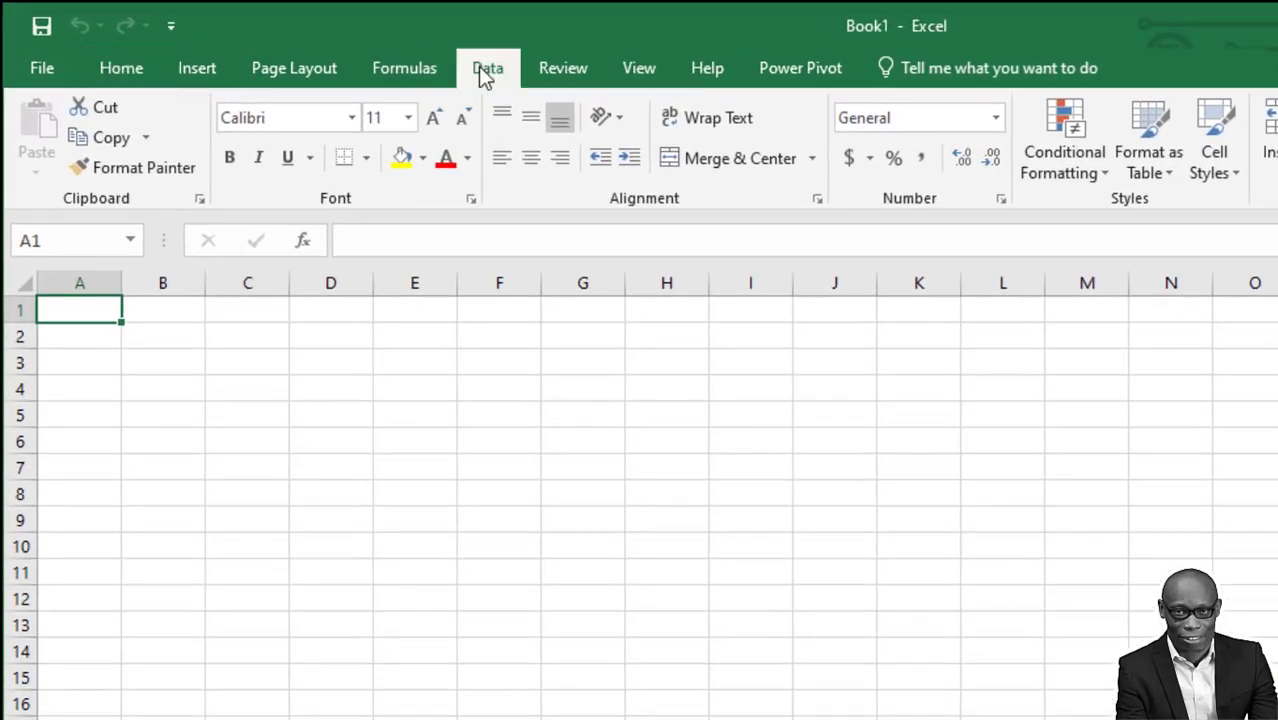
Import the HR_works table from the HR dataset workbook in 3 COMMUNITY into Power Query.
{"action": "left_click", "coordinate": [483, 68]}
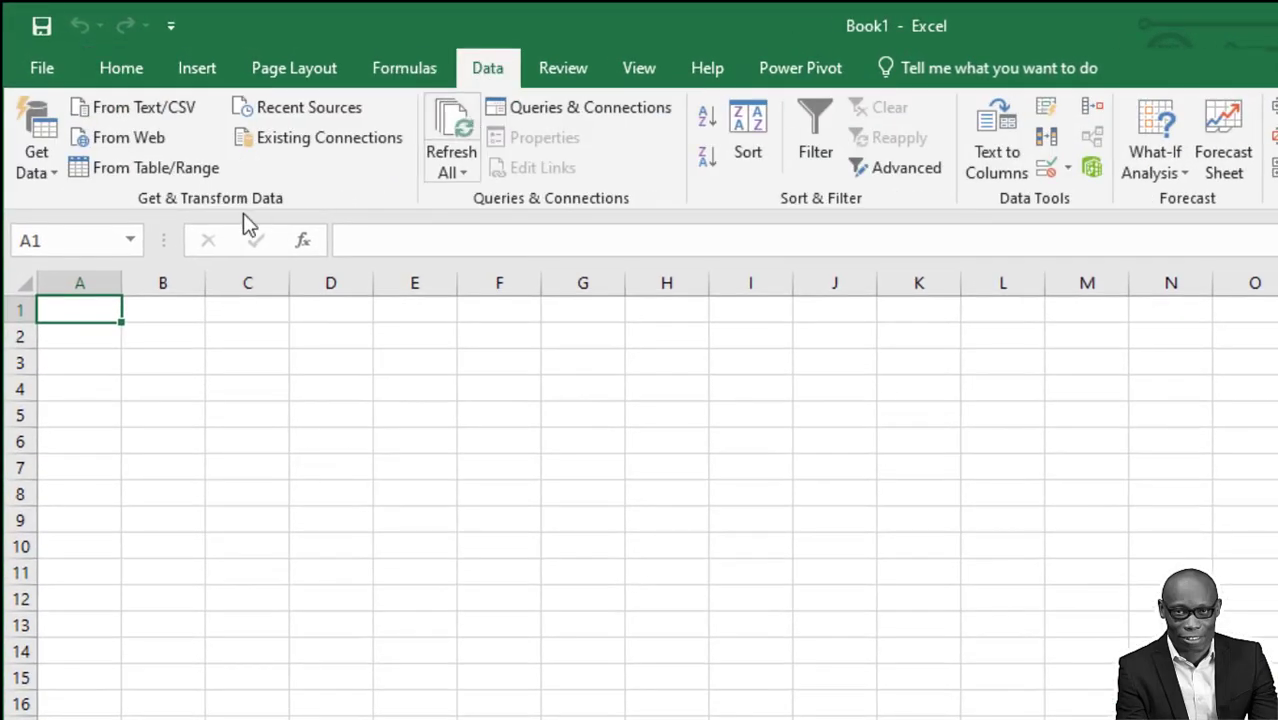
{"action": "left_click", "coordinate": [53, 169]}
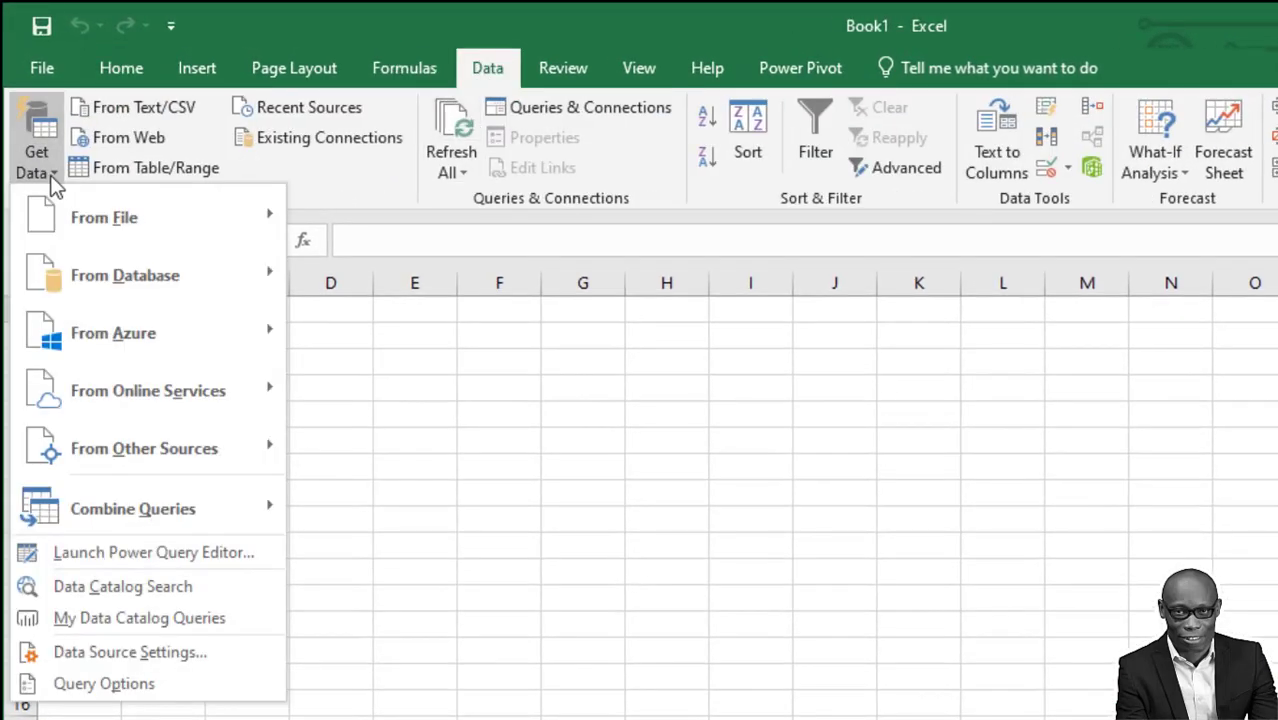
{"action": "mouse_move", "coordinate": [104, 217]}
{"action": "left_click", "coordinate": [445, 220]}
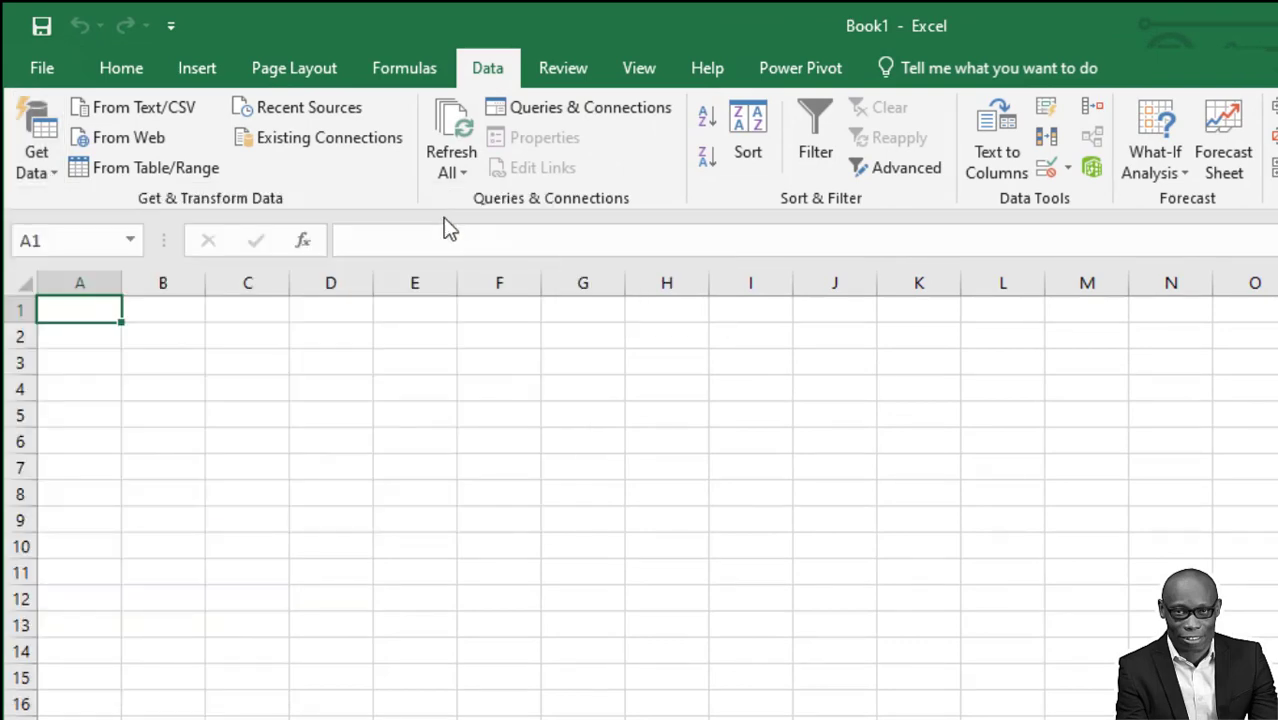
{"action": "scroll", "coordinate": [201, 272], "scroll_direction": "up", "scroll_amount": 3}
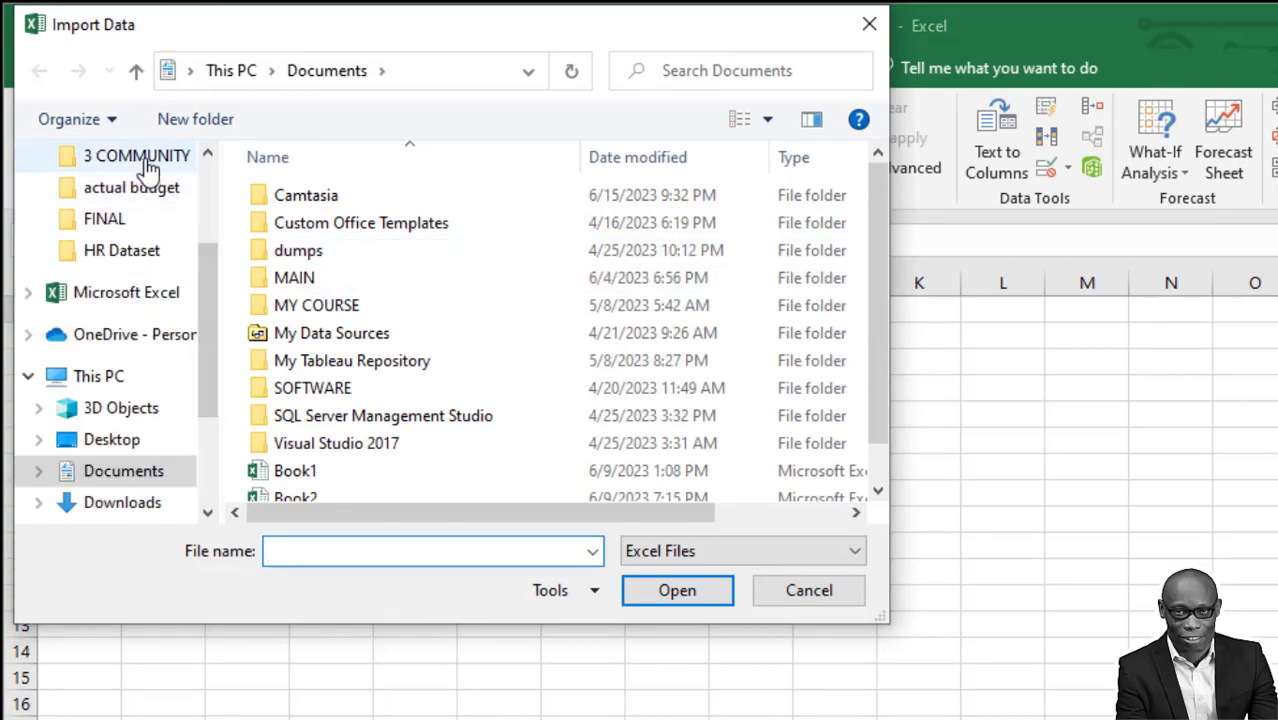
{"action": "left_click", "coordinate": [143, 165]}
{"action": "left_click", "coordinate": [660, 590]}
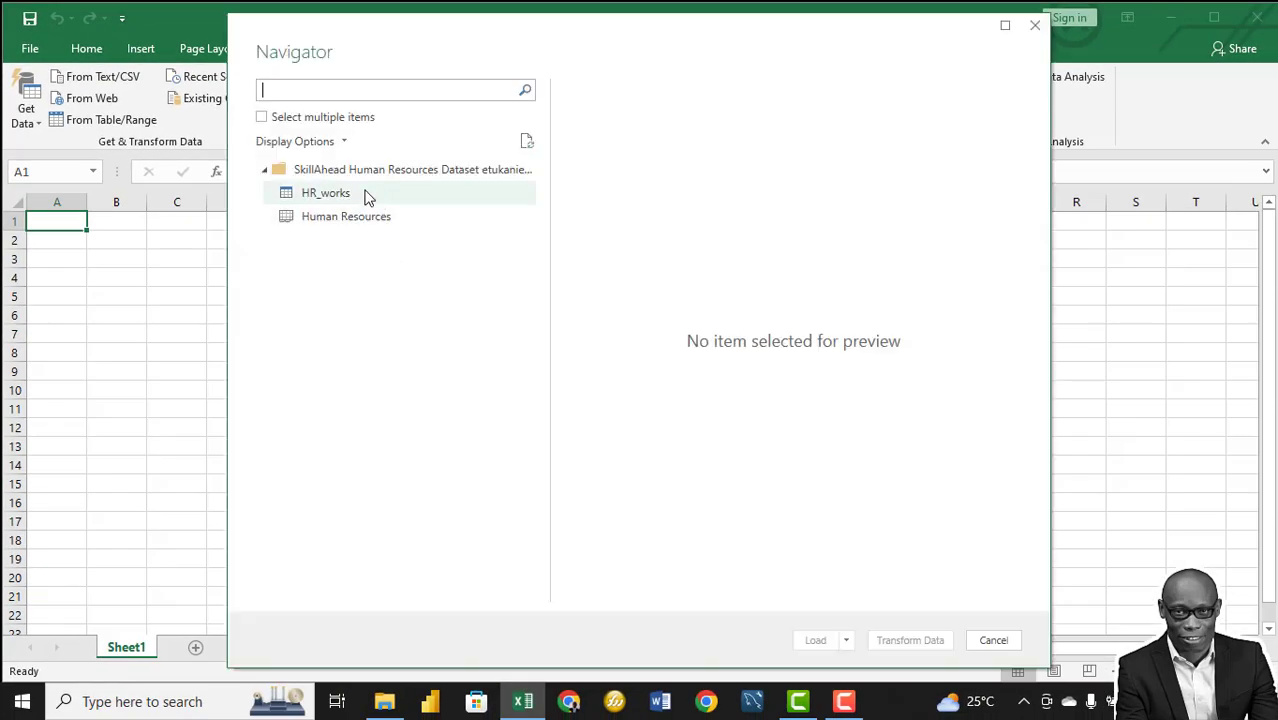
{"action": "left_click", "coordinate": [338, 196]}
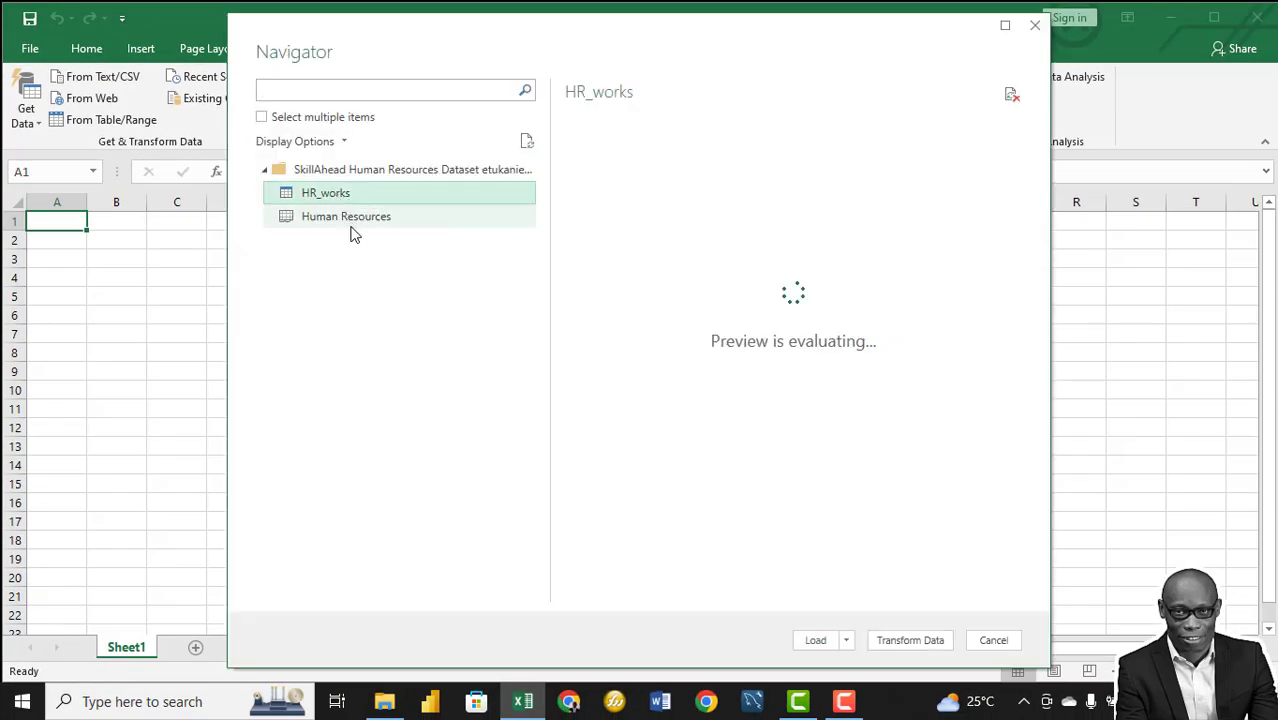
{"action": "left_click", "coordinate": [352, 224]}
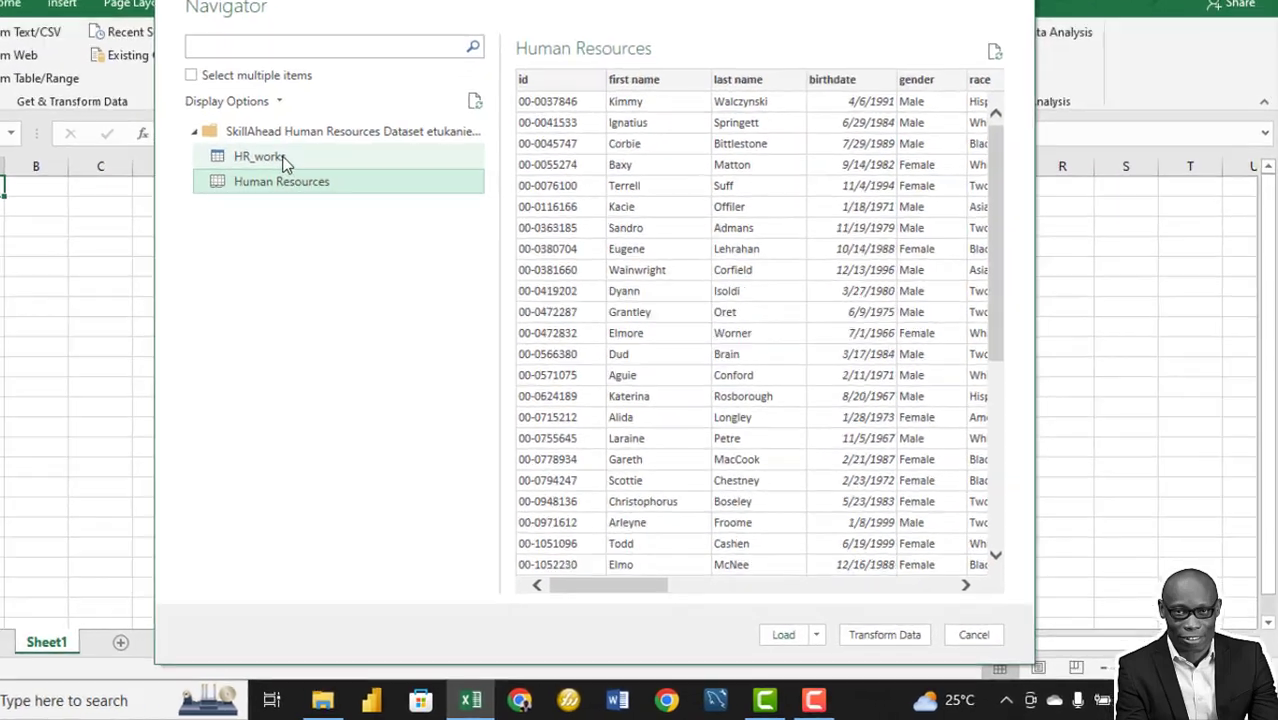
{"action": "left_click", "coordinate": [325, 193]}
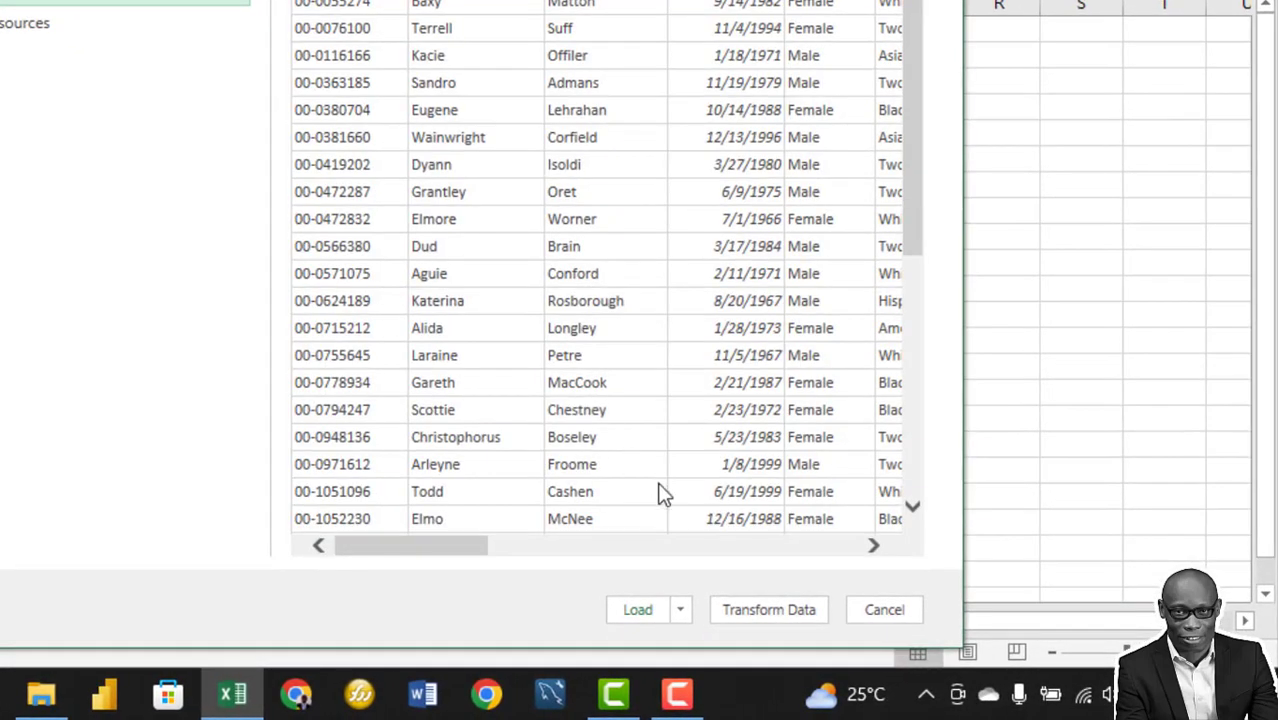
{"action": "left_click", "coordinate": [777, 610]}
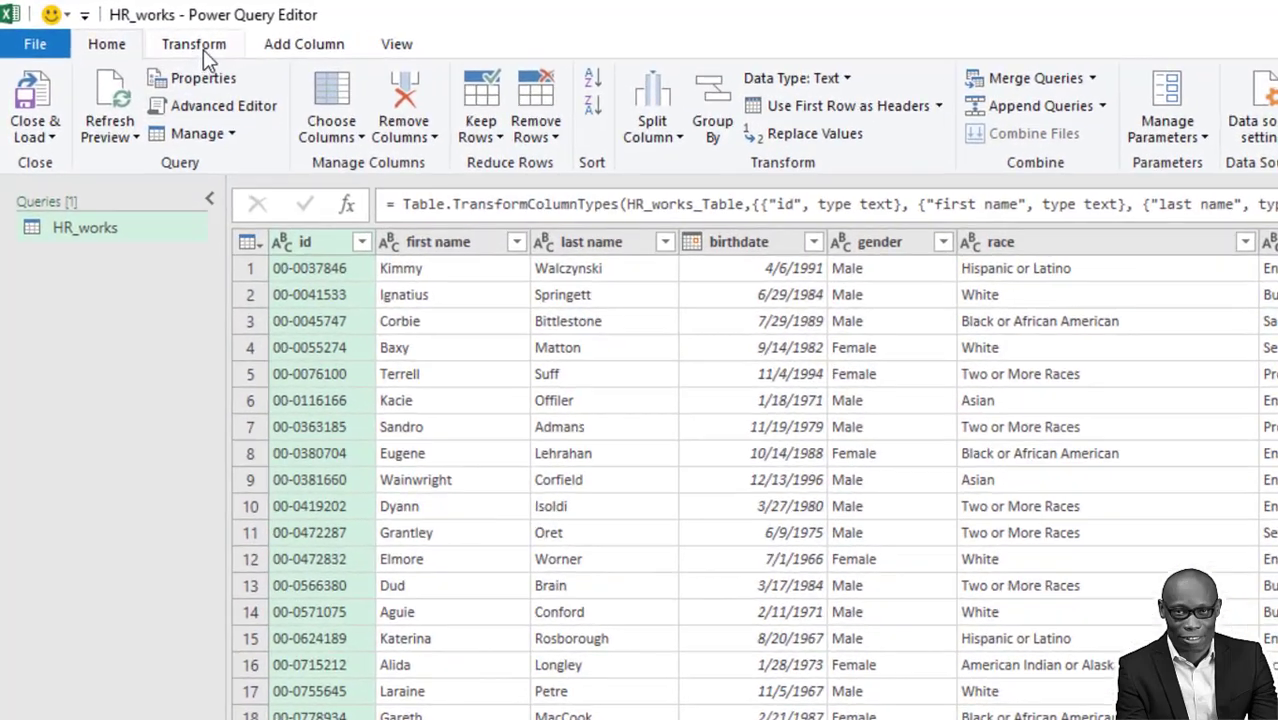
Count the table's rows, then delete the row-count step.
{"action": "left_click", "coordinate": [144, 32]}
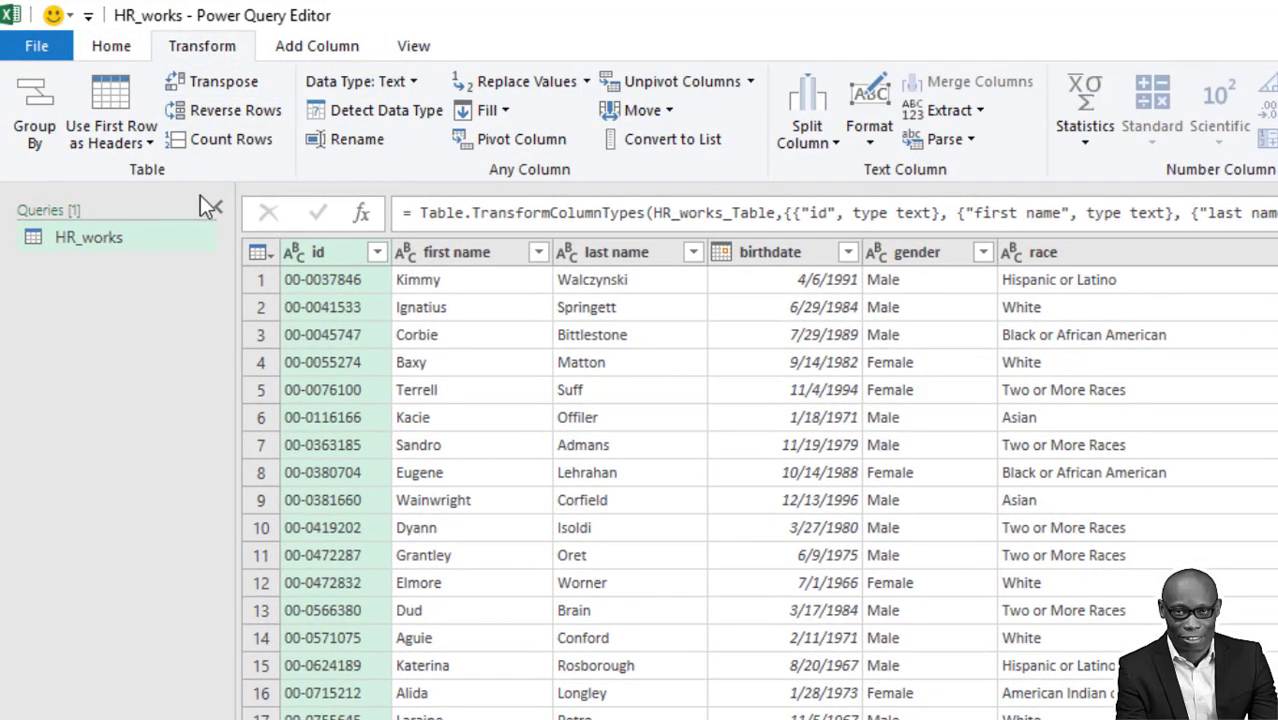
{"action": "left_click", "coordinate": [234, 139]}
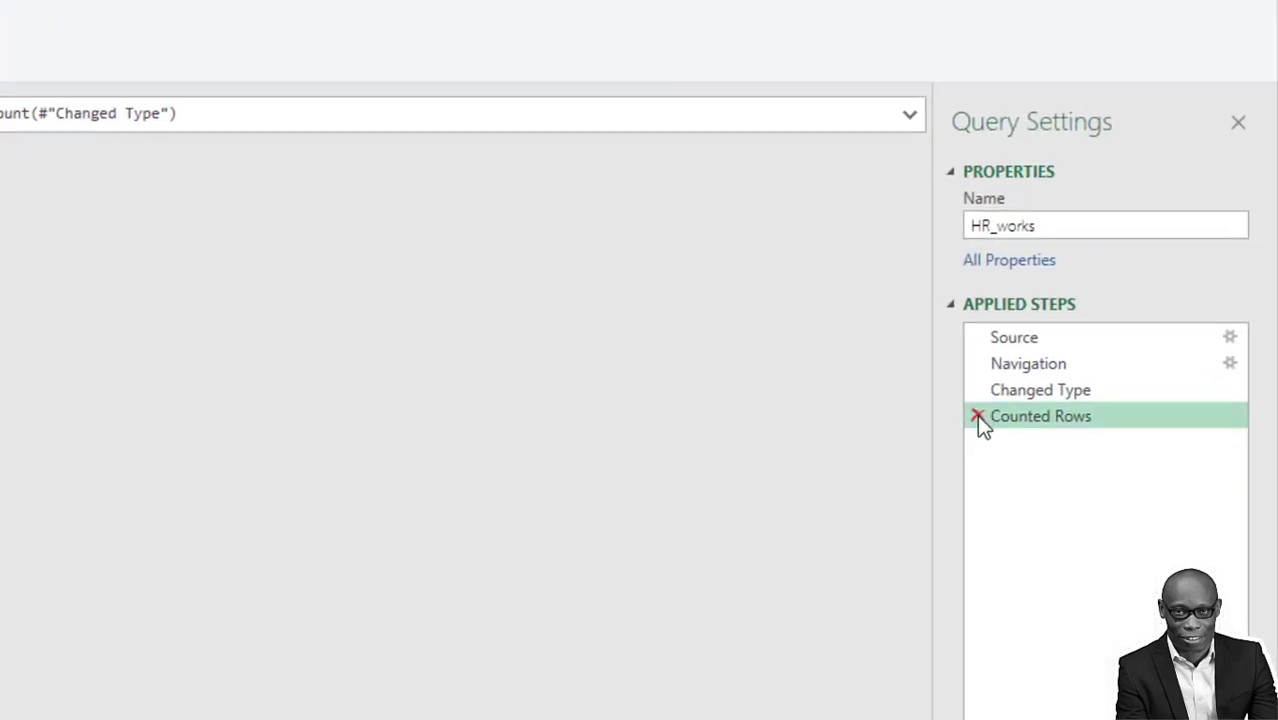
{"action": "left_click", "coordinate": [977, 415]}
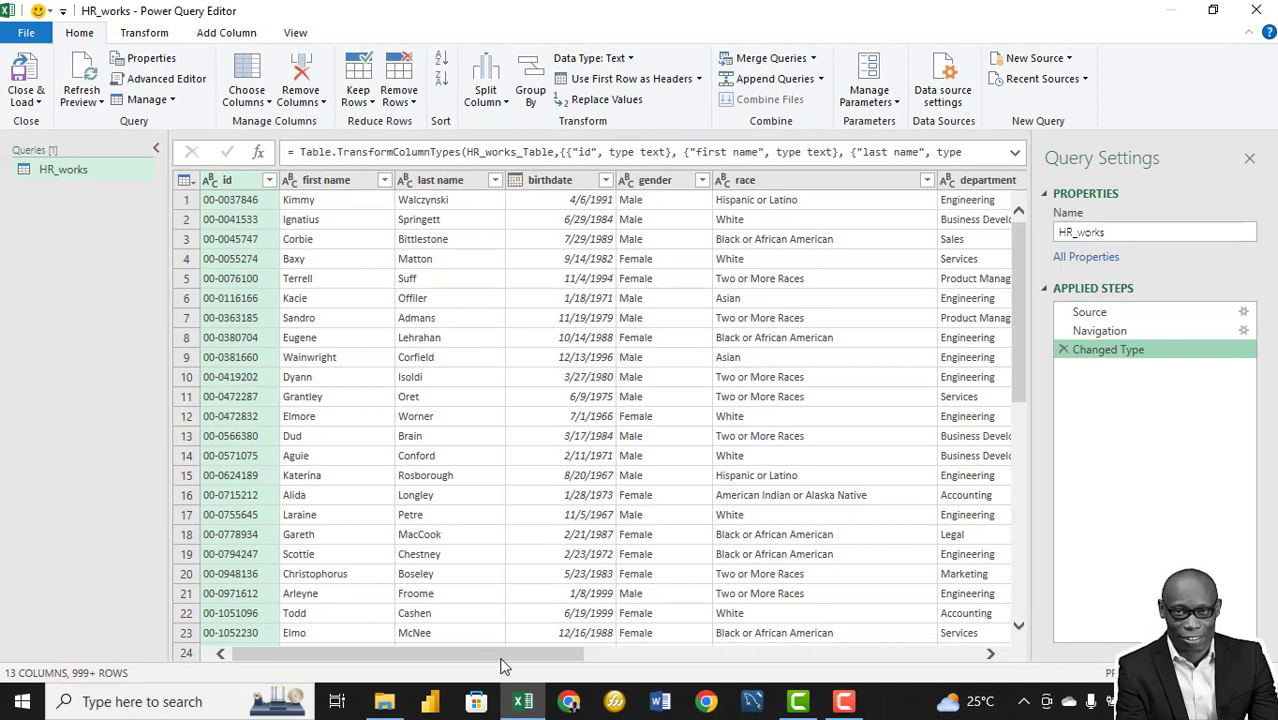
{"action": "mouse_move", "coordinate": [503, 656]}
{"action": "left_mouse_down"}
{"action": "mouse_move", "coordinate": [940, 656]}
{"action": "mouse_move", "coordinate": [385, 660]}
{"action": "left_mouse_up"}
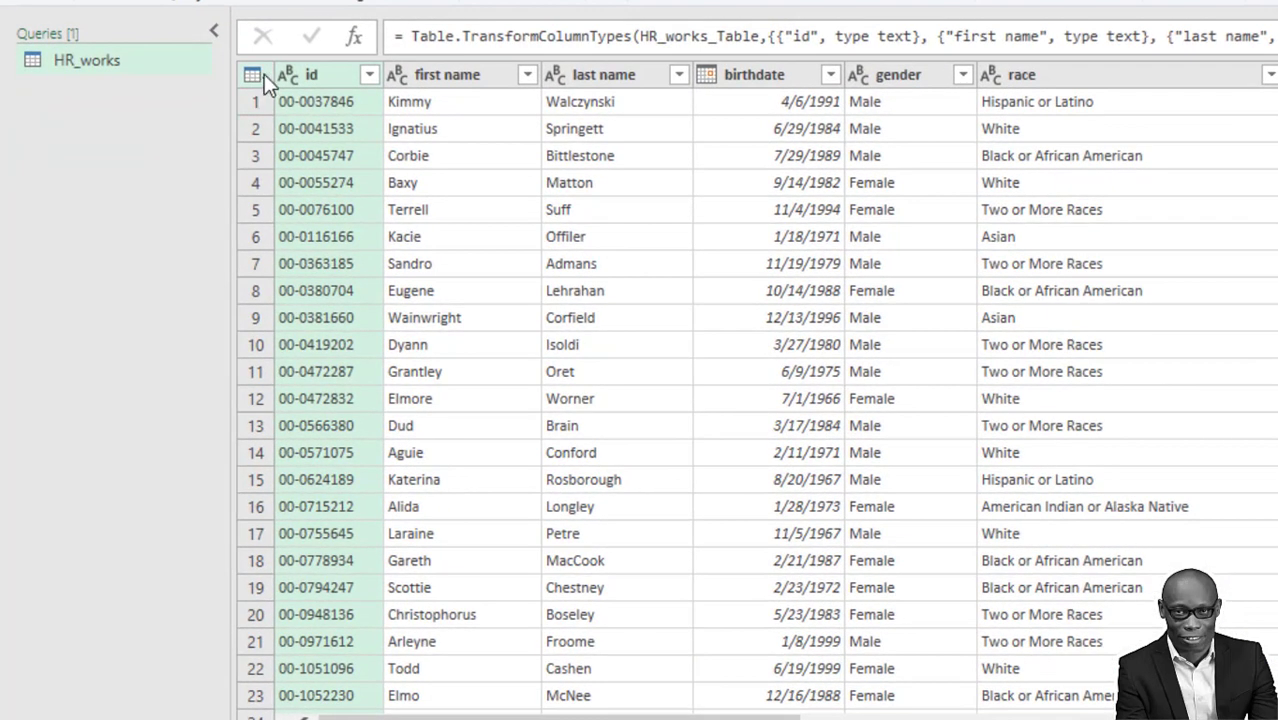
Remove duplicate rows, recount the rows, then delete the Counted Rows step.
{"action": "left_click", "coordinate": [256, 75]}
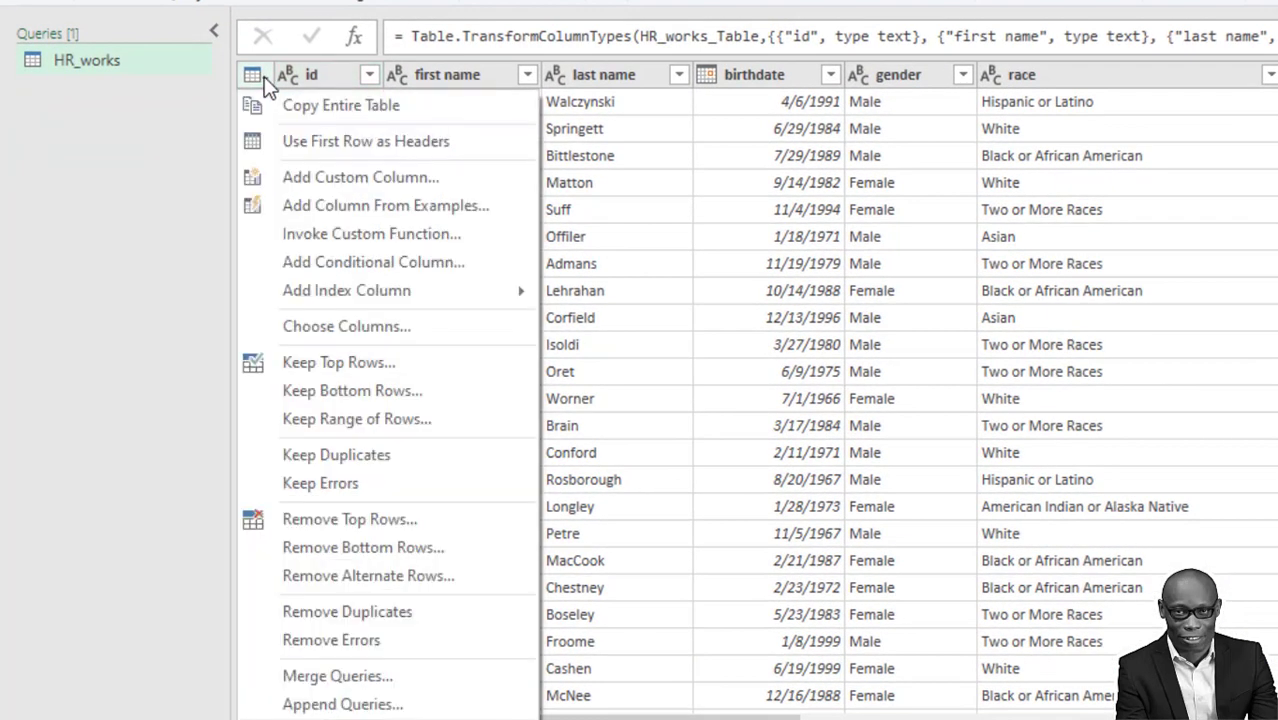
{"action": "left_click", "coordinate": [341, 613]}
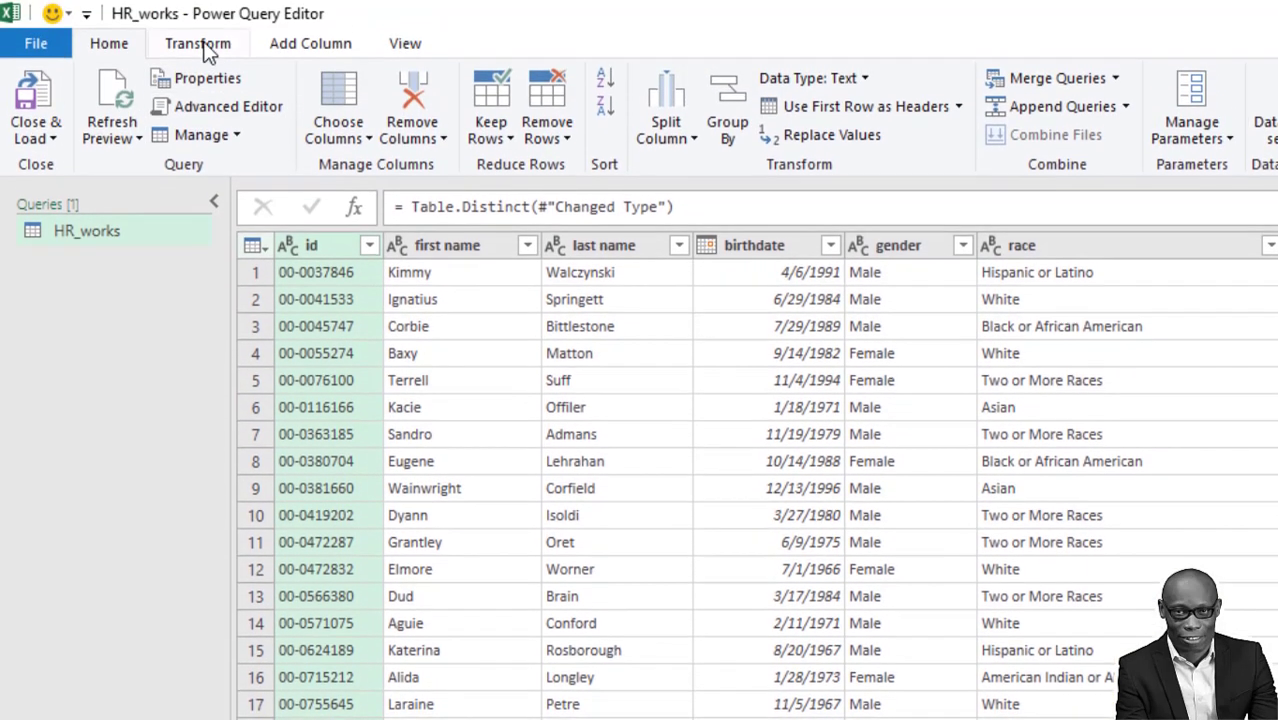
{"action": "left_click", "coordinate": [198, 45]}
{"action": "left_click", "coordinate": [220, 140]}
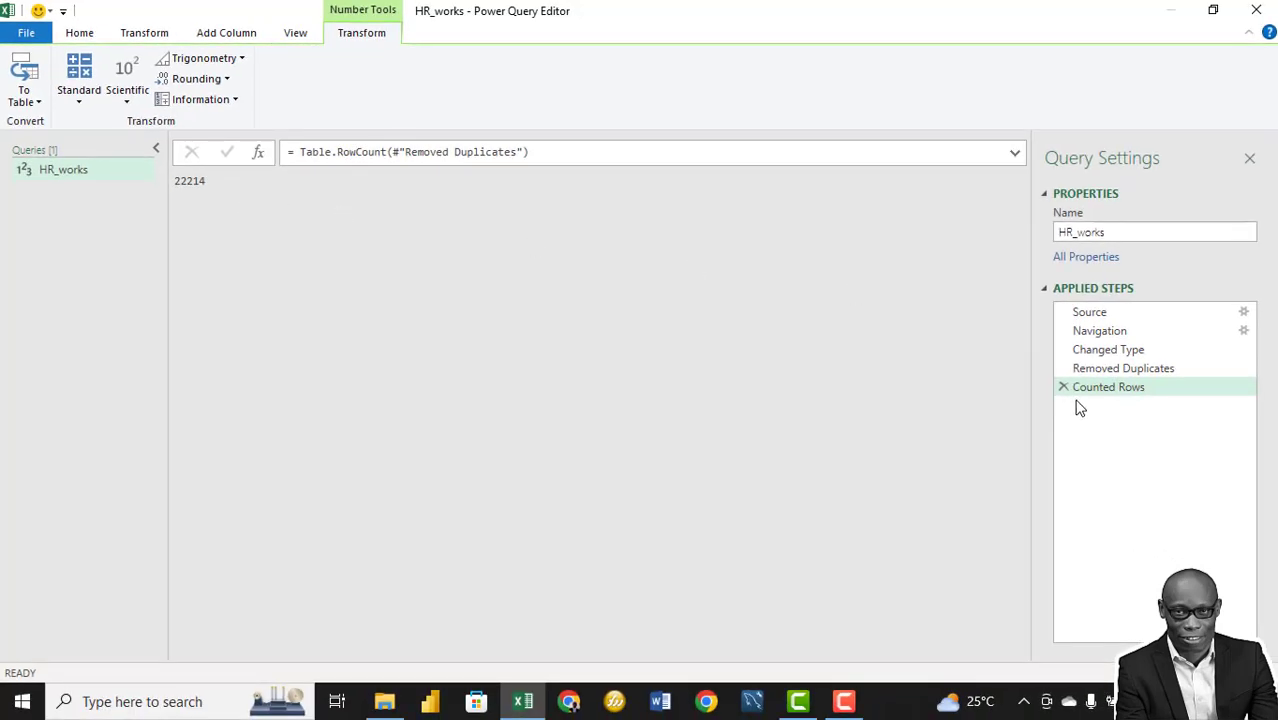
{"action": "left_click", "coordinate": [1063, 387]}
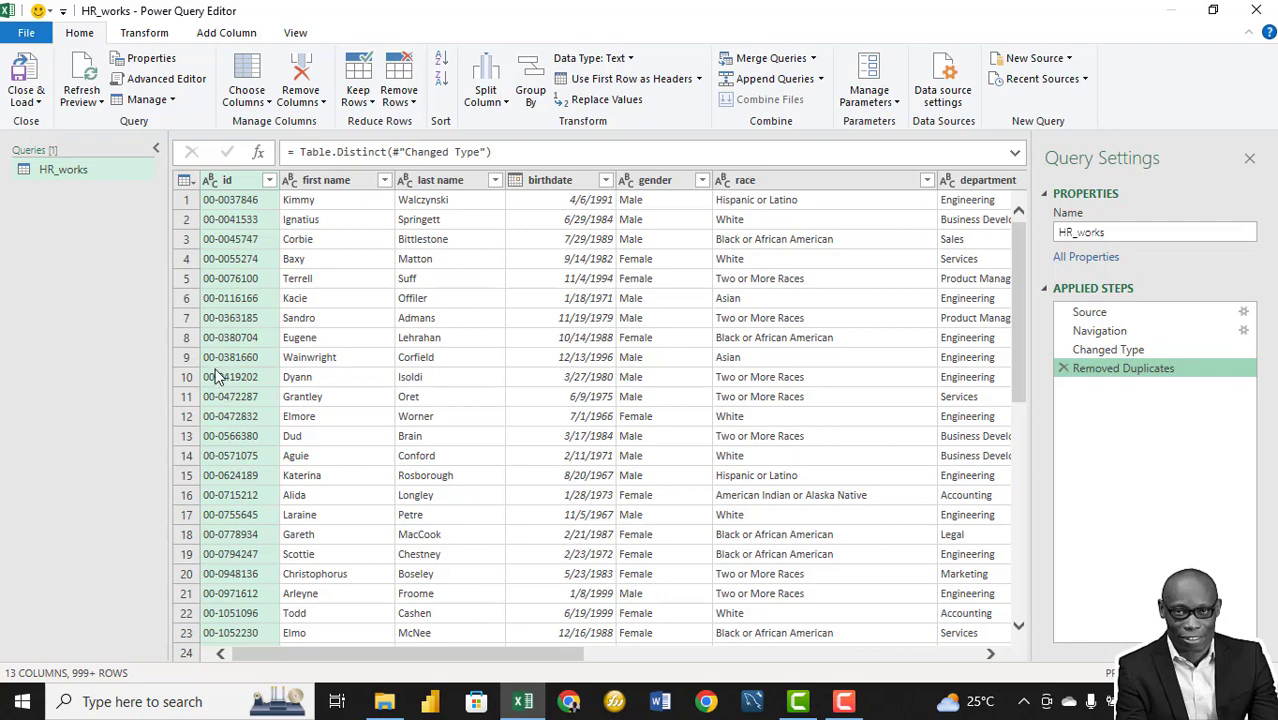
Check first name's data type options and select first name and last name together.
{"action": "left_click", "coordinate": [320, 182]}
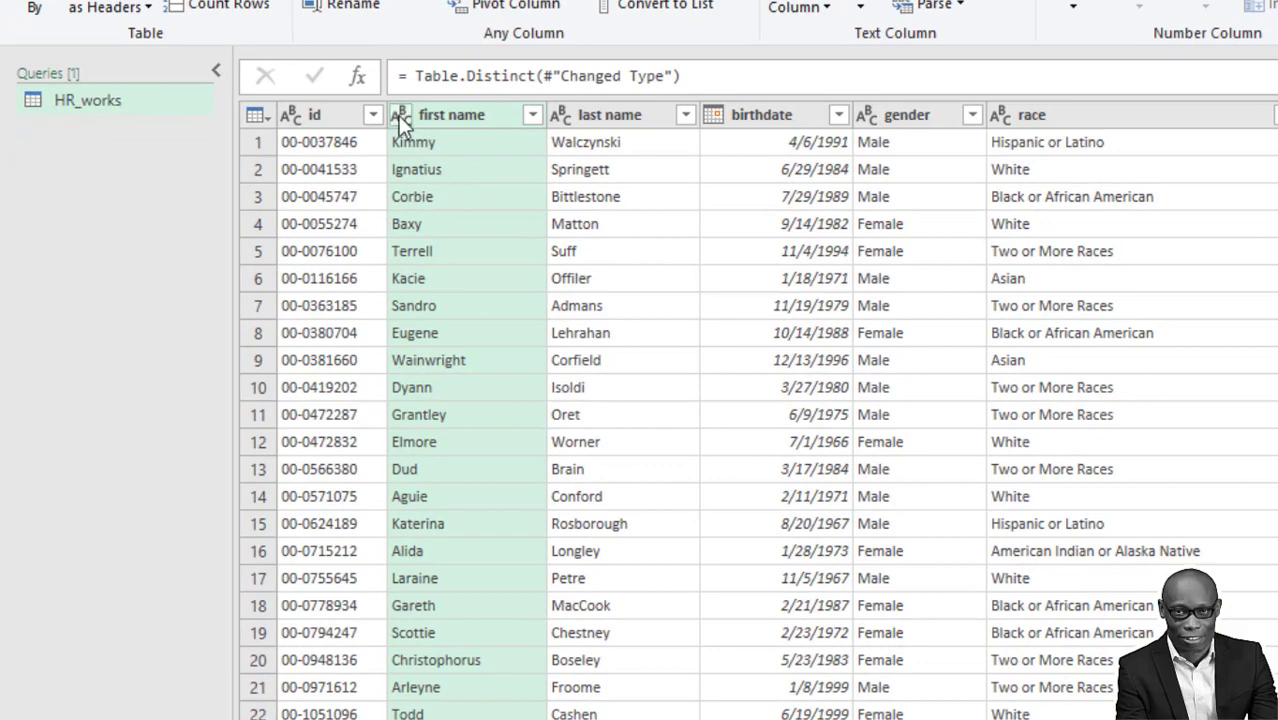
{"action": "left_click", "coordinate": [399, 114]}
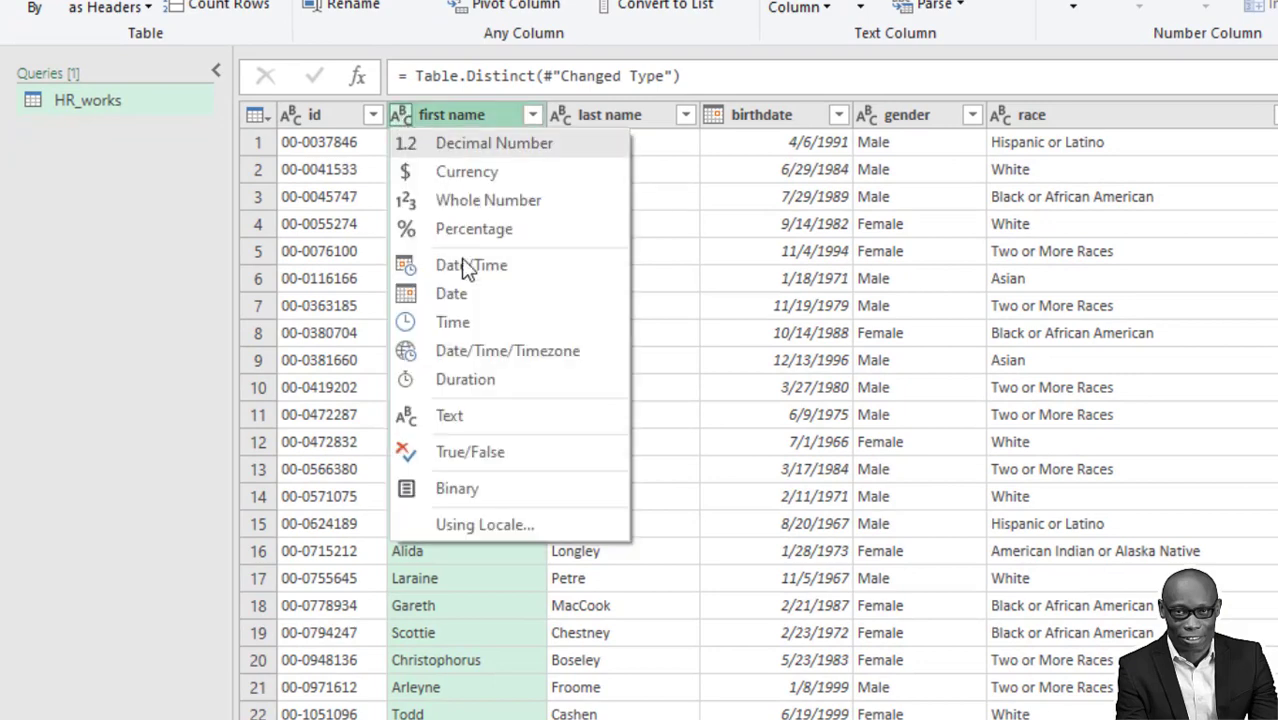
{"action": "left_click", "coordinate": [635, 118]}
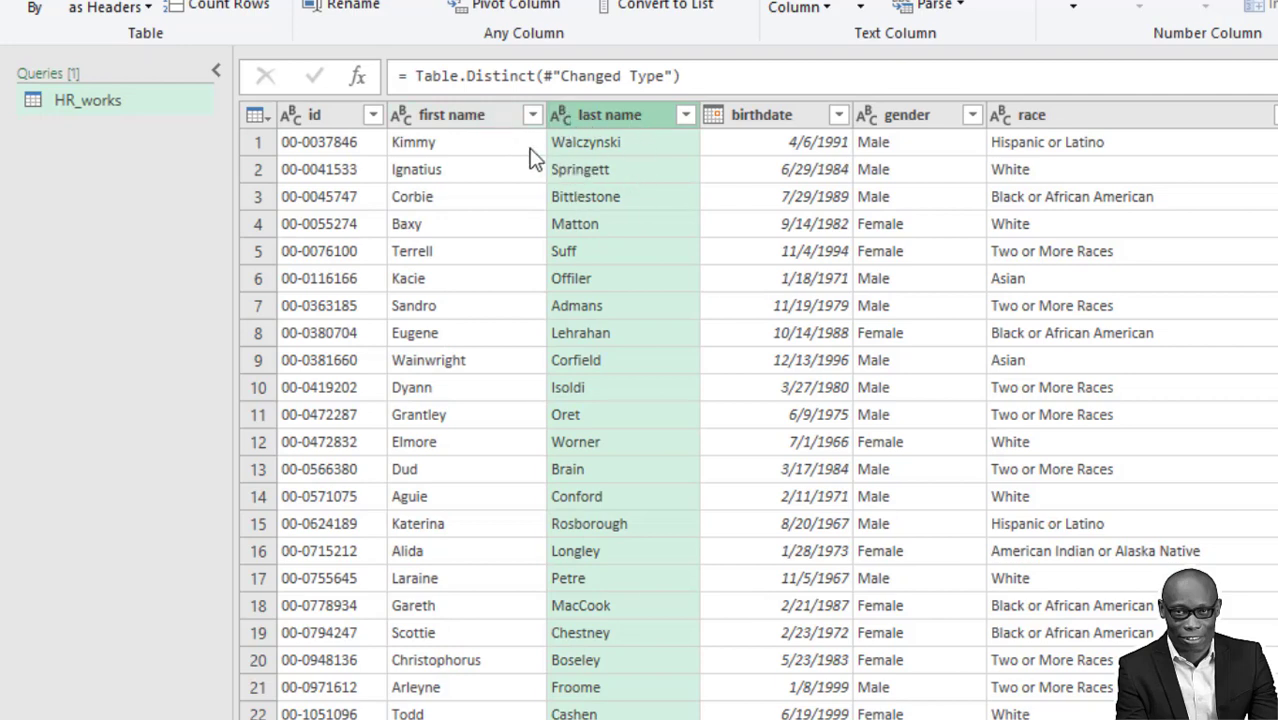
{"action": "left_click", "coordinate": [490, 115]}
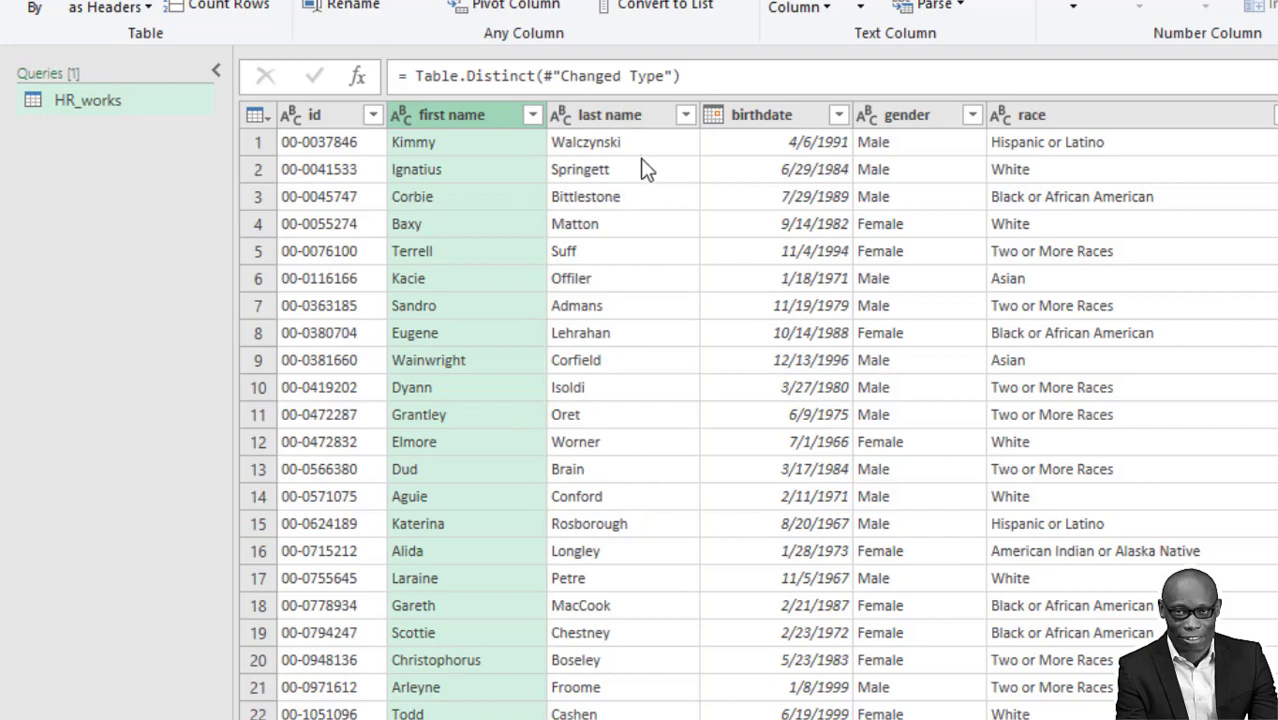
{"action": "left_click", "coordinate": [612, 115], "text": "ctrl"}
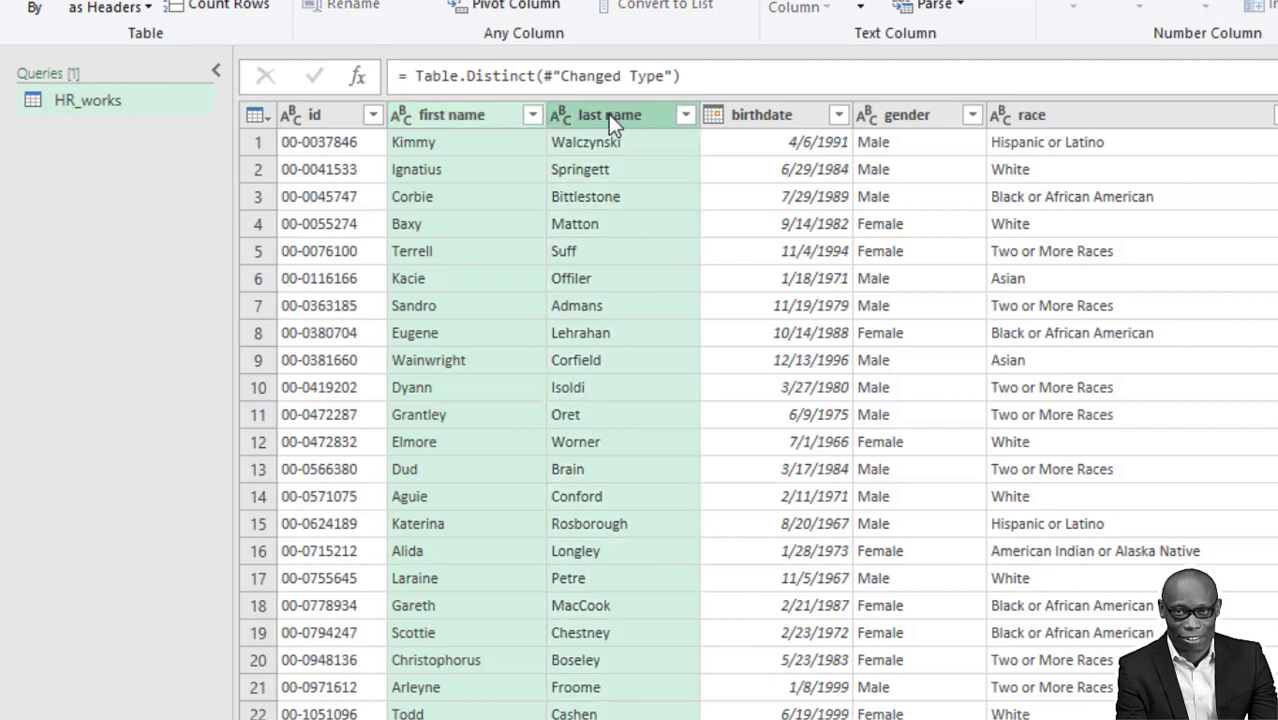
Merge the two name columns with a Space separator into a column named full name.
{"action": "right_click", "coordinate": [579, 111]}
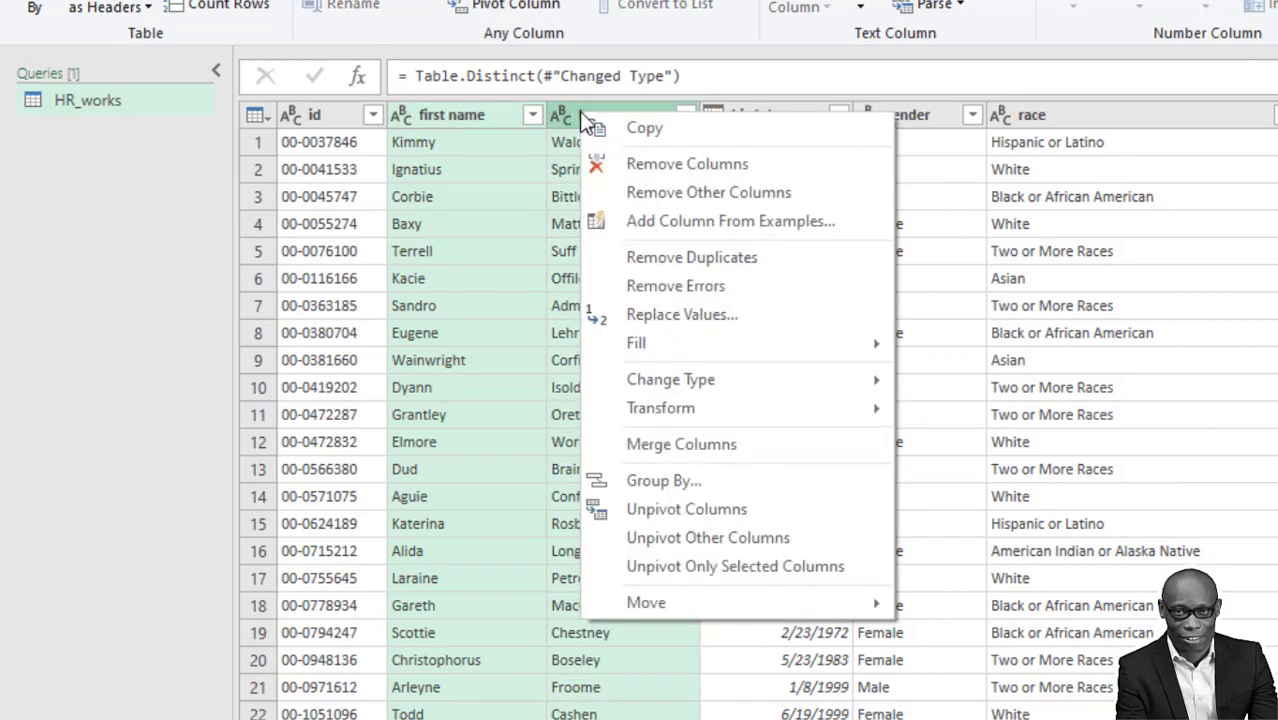
{"action": "left_click", "coordinate": [677, 446]}
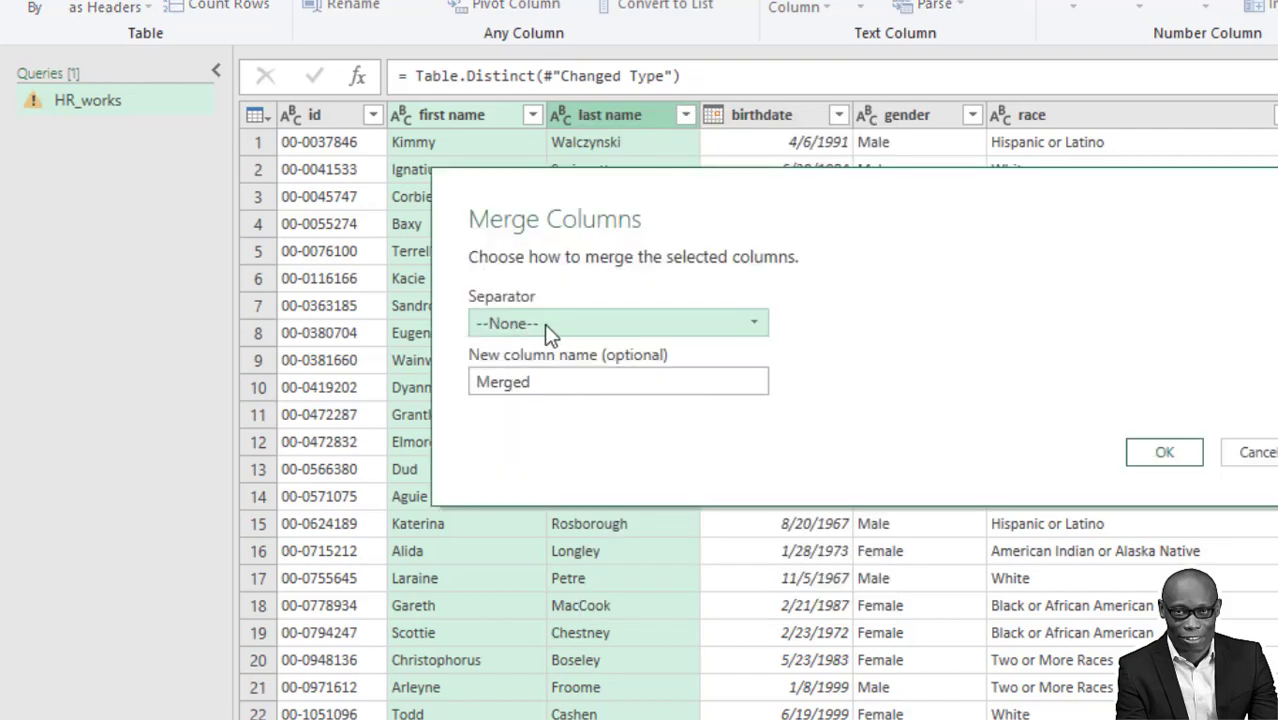
{"action": "left_click", "coordinate": [546, 325]}
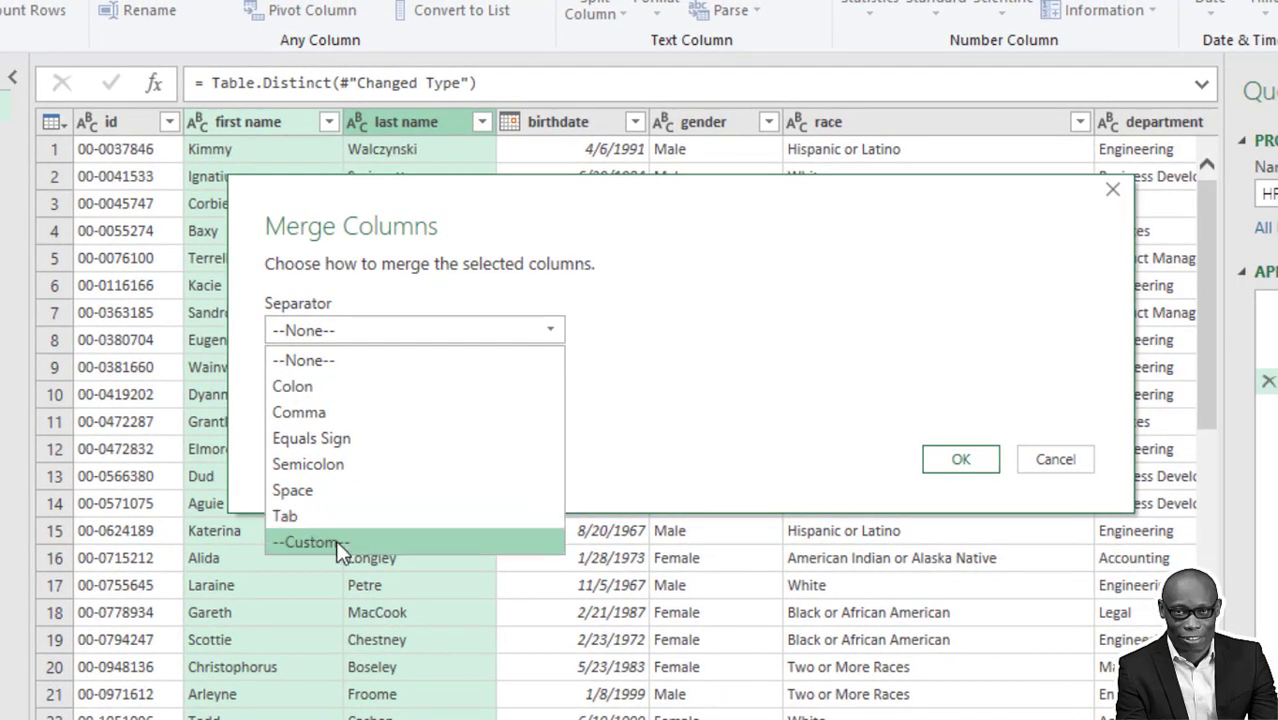
{"action": "left_click", "coordinate": [333, 489]}
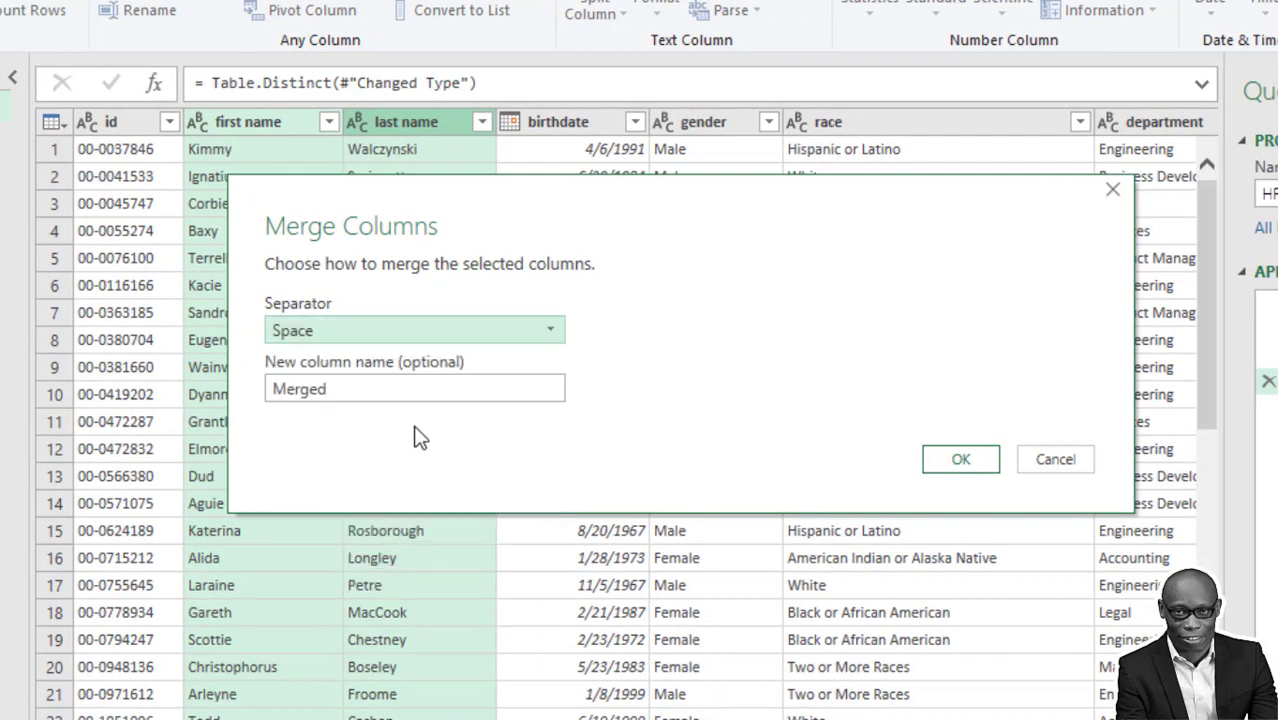
{"action": "left_click_drag", "start_coordinate": [334, 389], "coordinate": [245, 389]}
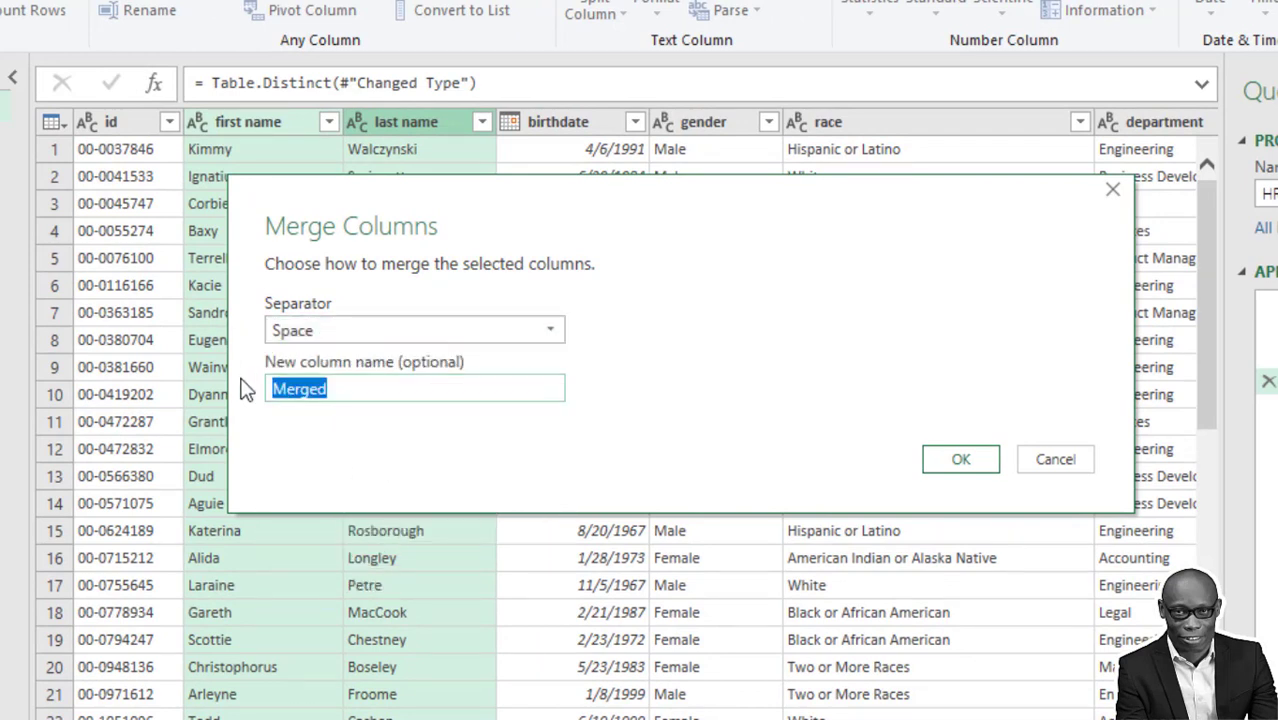
{"action": "type", "text": "full name"}
{"action": "left_click", "coordinate": [955, 459]}
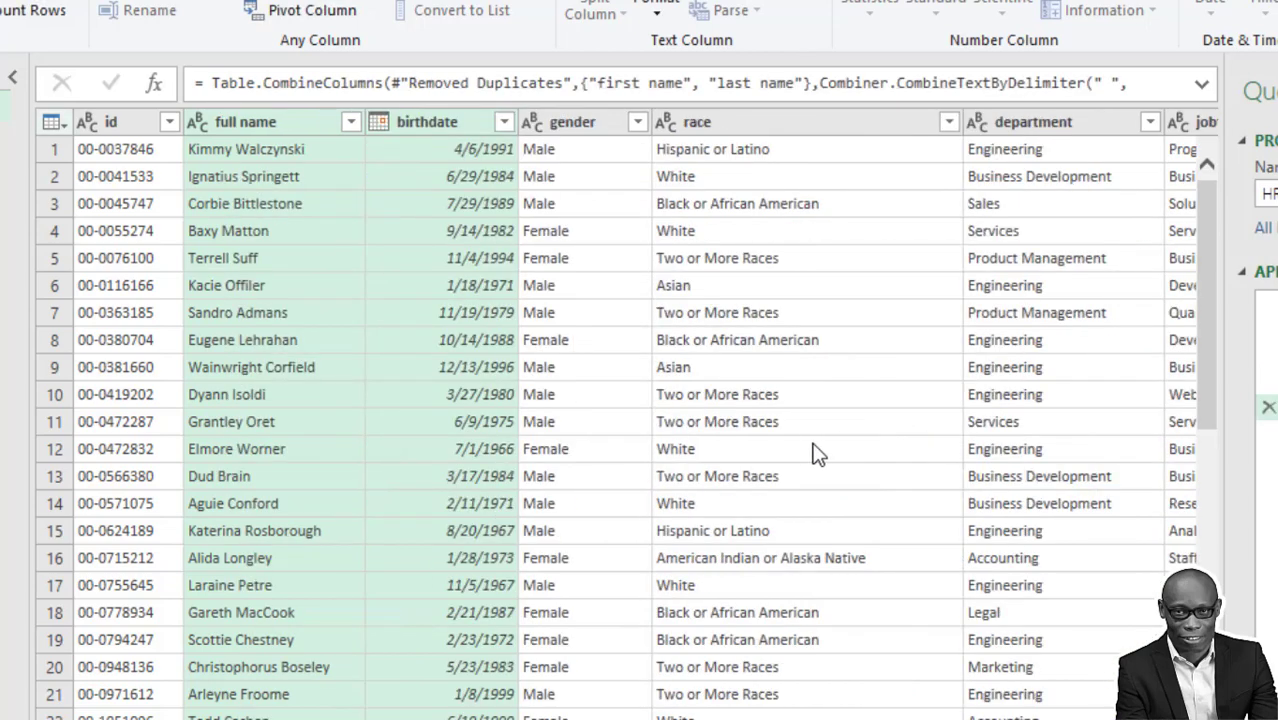
{"action": "left_click", "coordinate": [595, 124]}
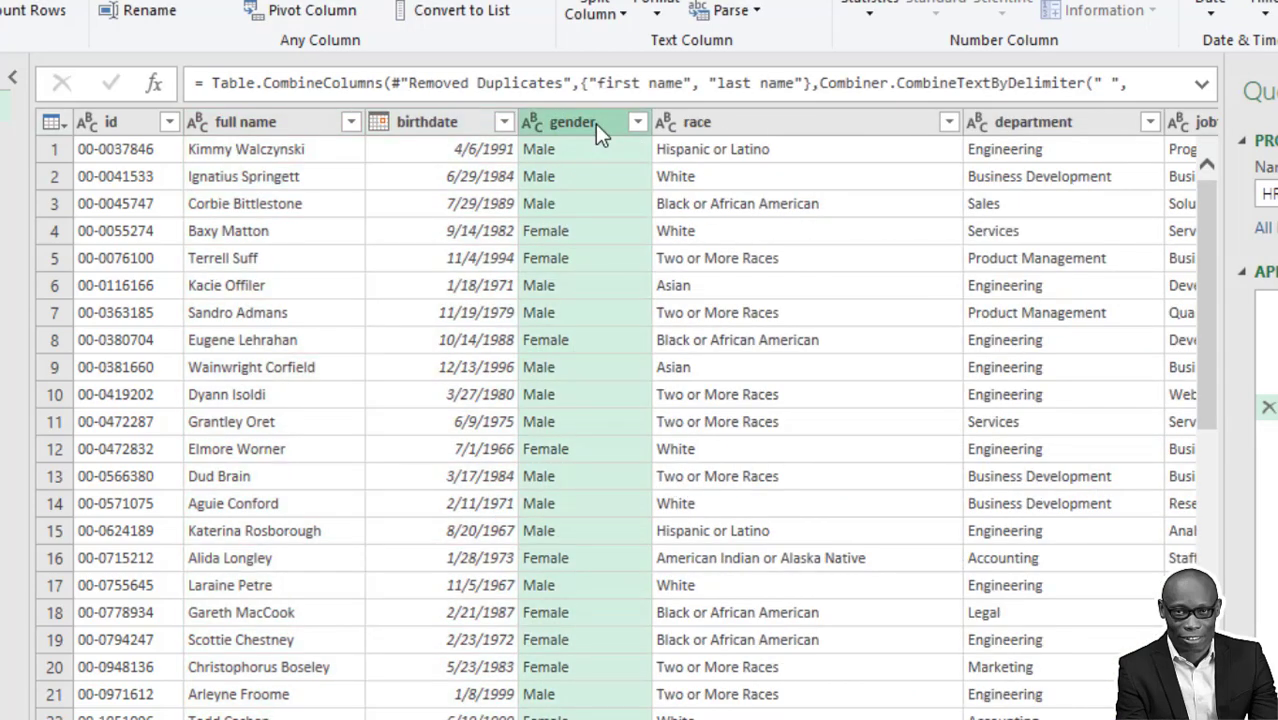
Filter the gender column keeping all values: Female, Male and Non-Conforming.
{"action": "left_click", "coordinate": [637, 121]}
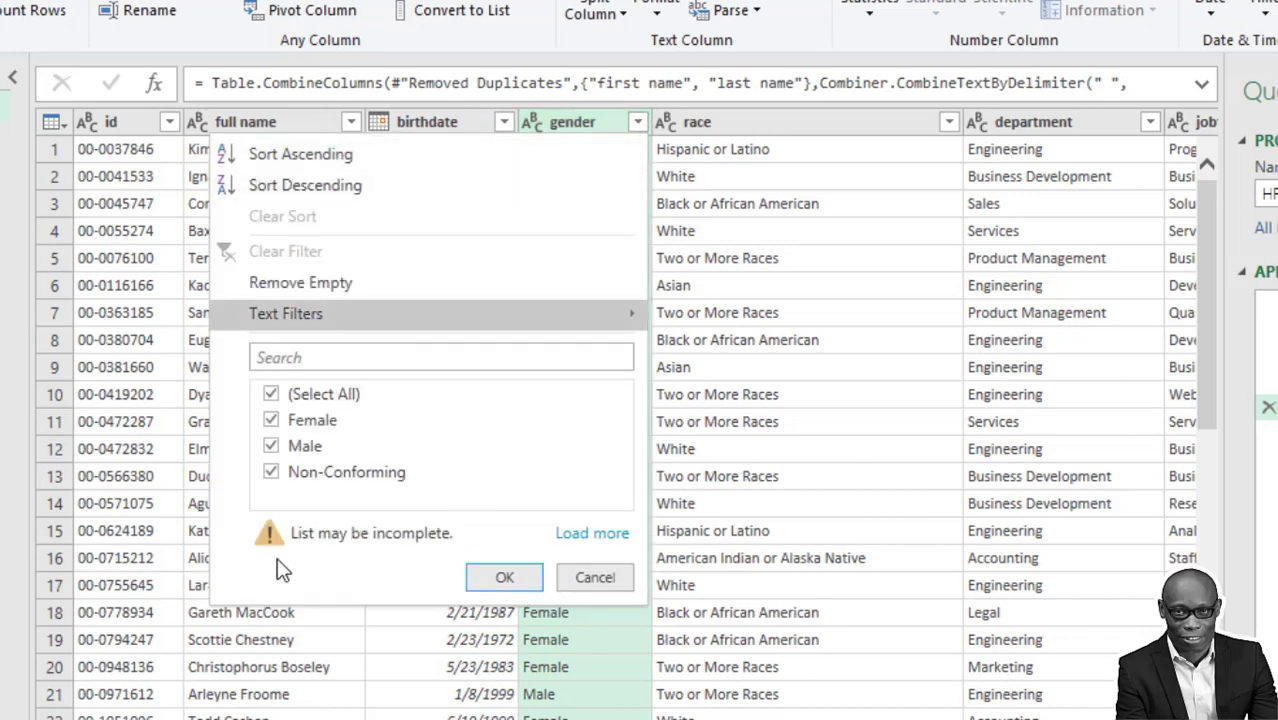
{"action": "left_click", "coordinate": [585, 535]}
{"action": "left_click", "coordinate": [526, 536]}
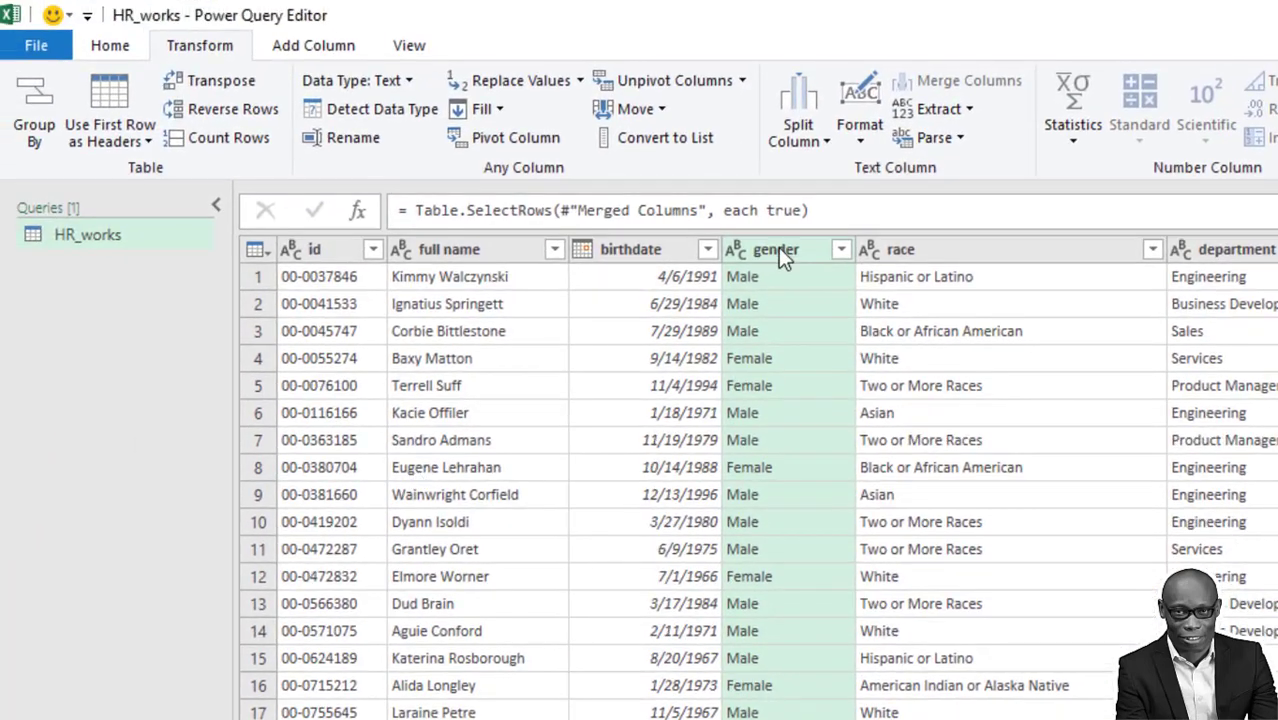
Start a conditional column named Title that returns Mr. when gender equals Male.
{"action": "left_click", "coordinate": [305, 47]}
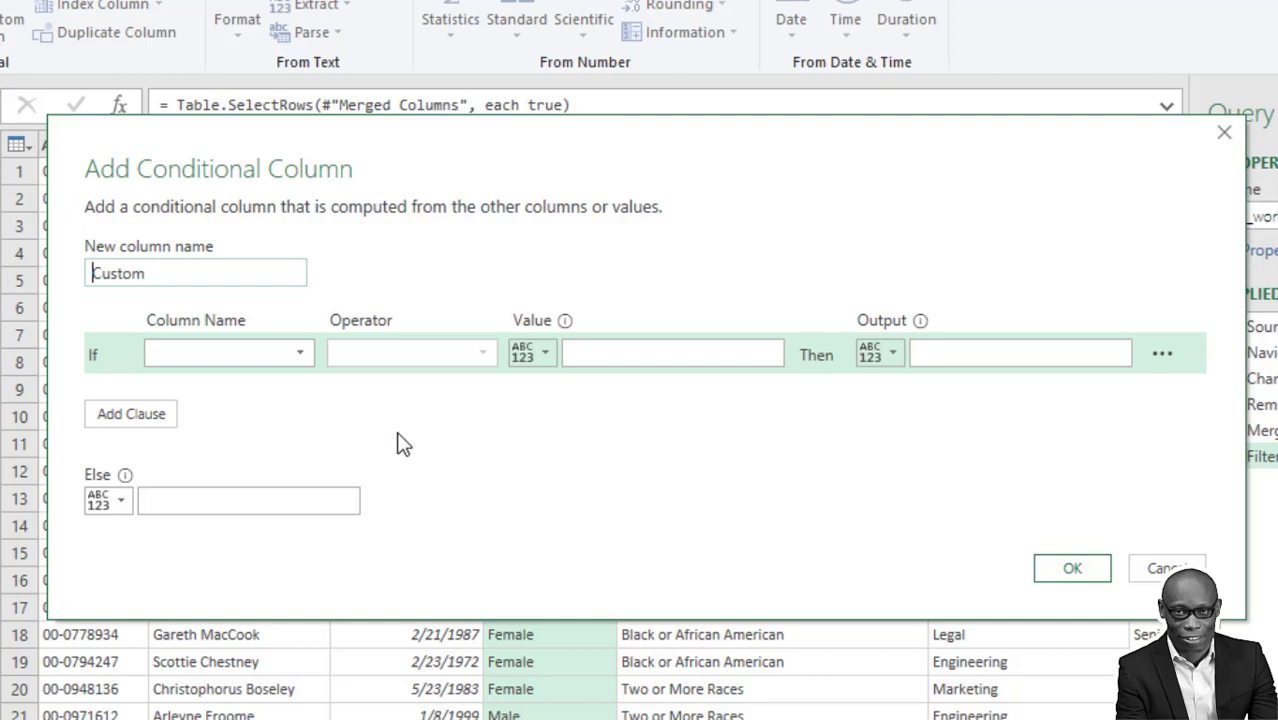
{"action": "type", "text": "Ttile"}
{"action": "key", "text": "BackSpace"}
{"action": "key", "text": "BackSpace"}
{"action": "key", "text": "BackSpace"}
{"action": "key", "text": "BackSpace"}
{"action": "type", "text": "itle"}
{"action": "left_click", "coordinate": [299, 353]}
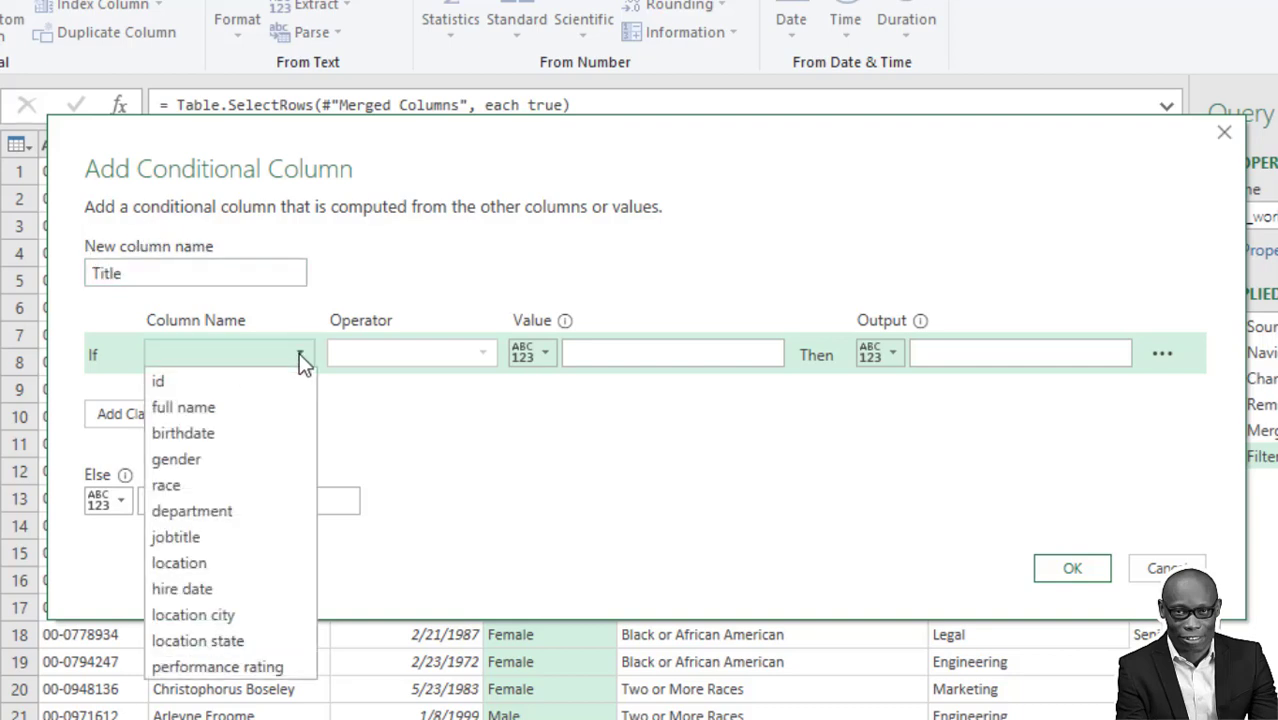
{"action": "left_click", "coordinate": [256, 459]}
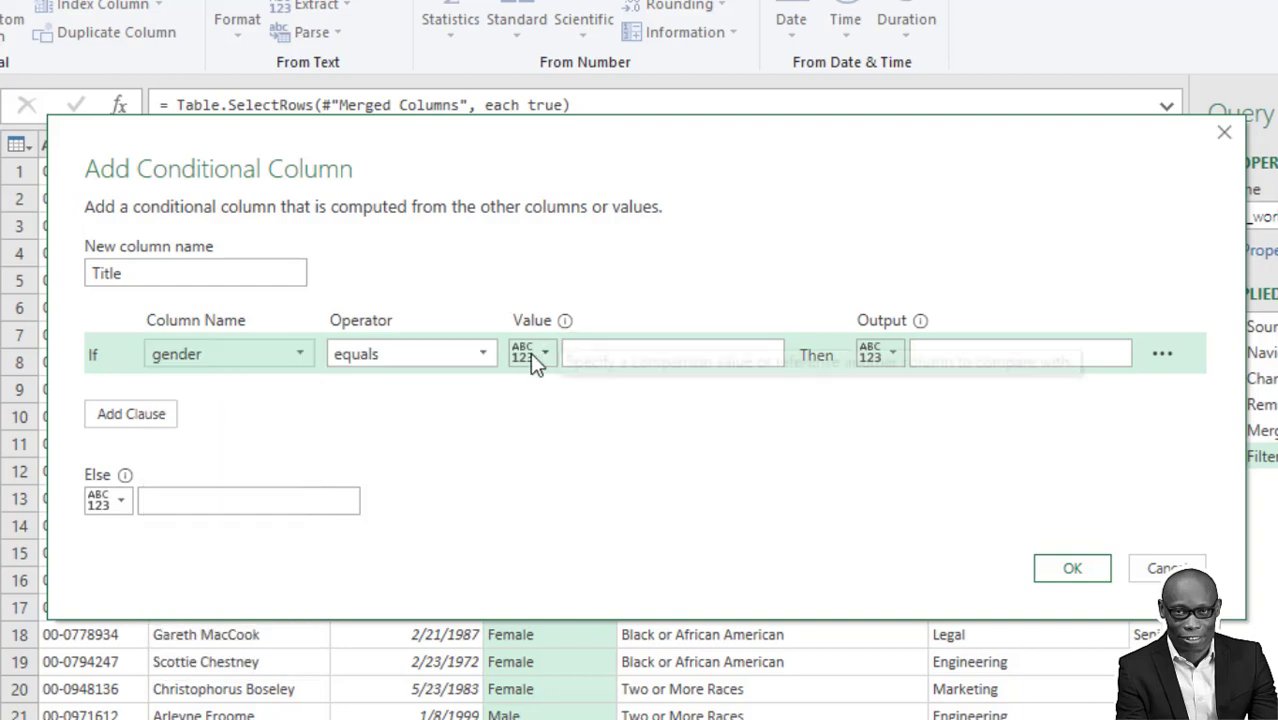
{"action": "left_click", "coordinate": [604, 352]}
{"action": "type", "text": "Male"}
{"action": "key", "text": "BackSpace"}
{"action": "key", "text": "BackSpace"}
{"action": "type", "text": "le"}
{"action": "left_click", "coordinate": [996, 354]}
{"action": "type", "text": "Mr."}
Add a clause returning Ms. when gender equals Female, leave Else empty, and create Title.
{"action": "left_click", "coordinate": [133, 416]}
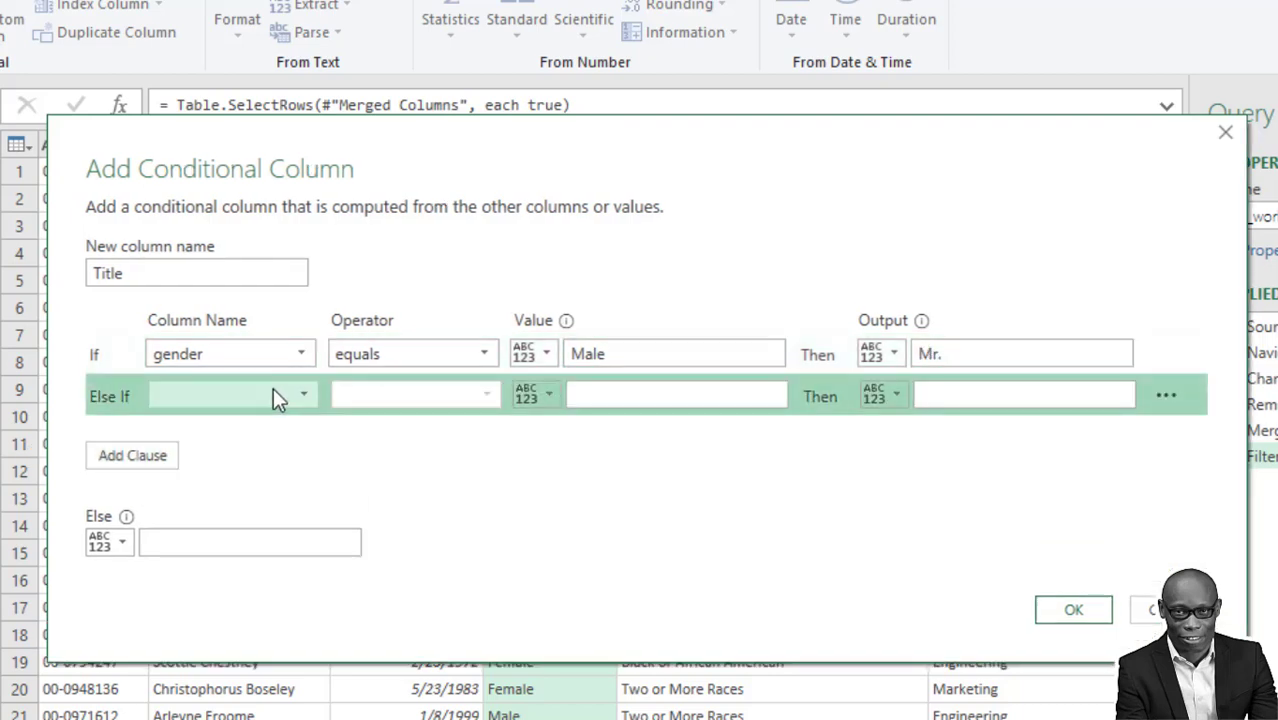
{"action": "left_click", "coordinate": [303, 397]}
{"action": "left_click", "coordinate": [229, 502]}
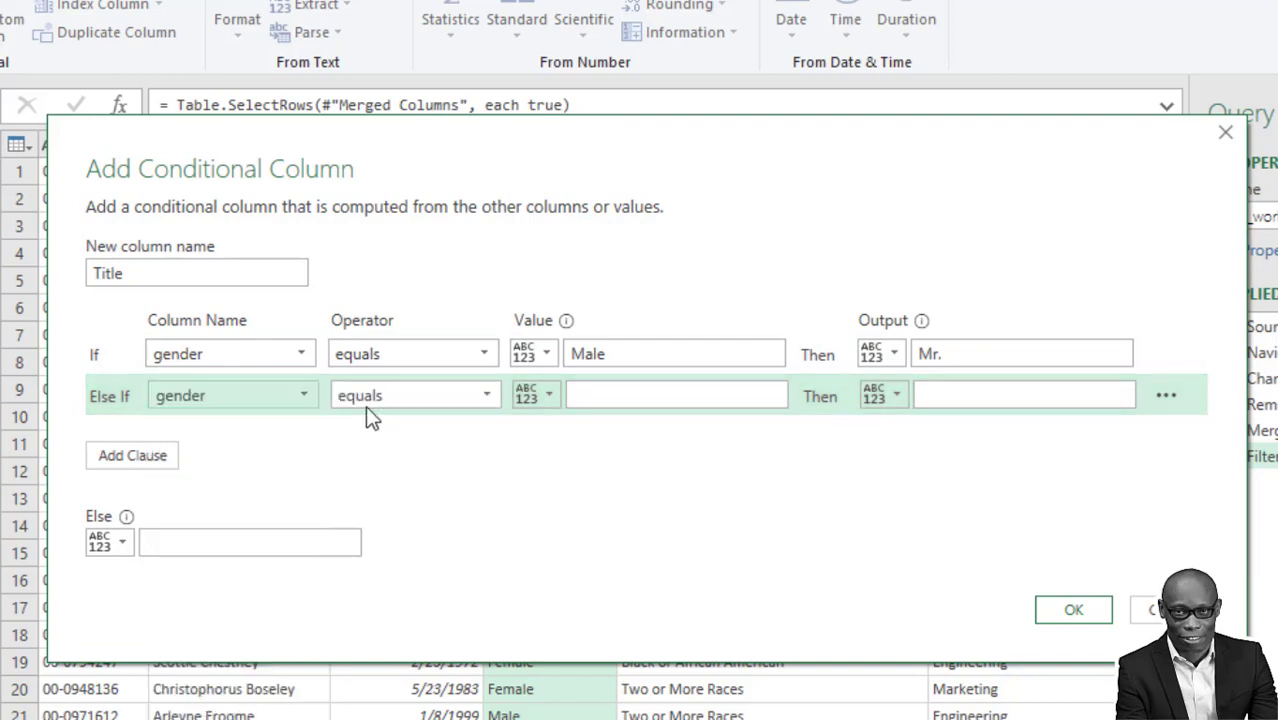
{"action": "left_click", "coordinate": [571, 393]}
{"action": "type", "text": "Female"}
{"action": "left_click", "coordinate": [958, 395]}
{"action": "type", "text": "Ms."}
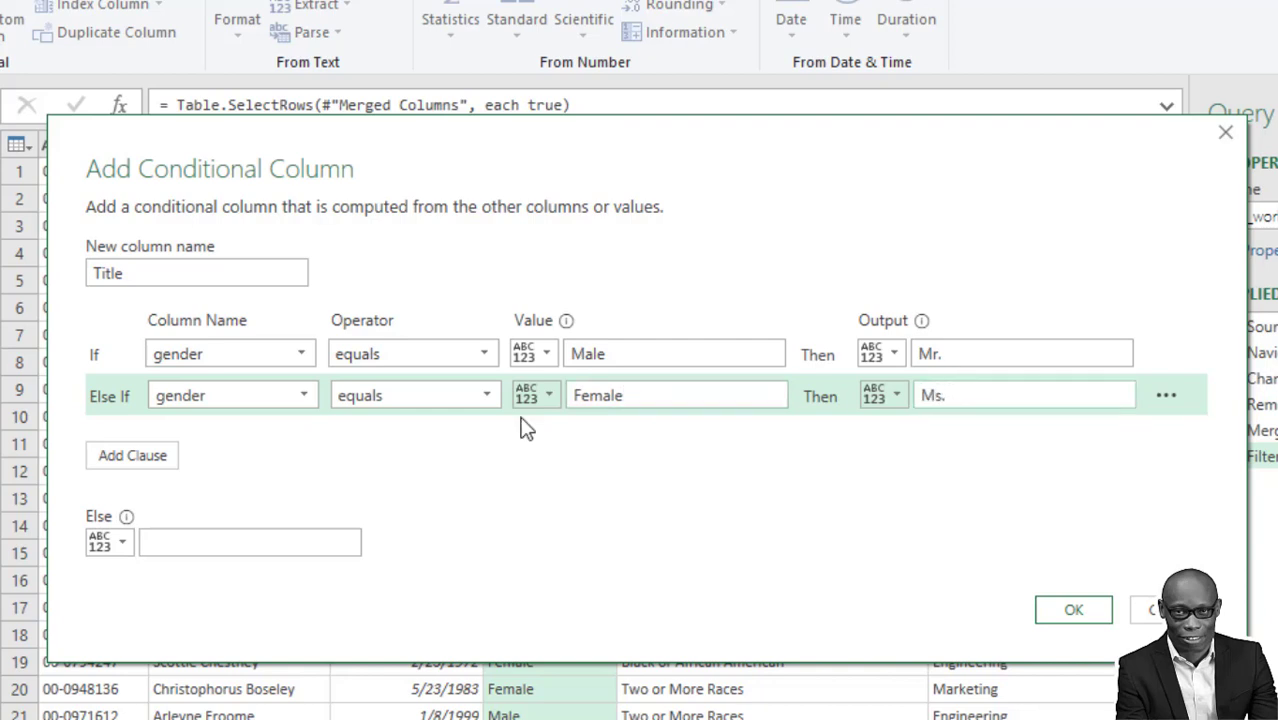
{"action": "left_click", "coordinate": [158, 540]}
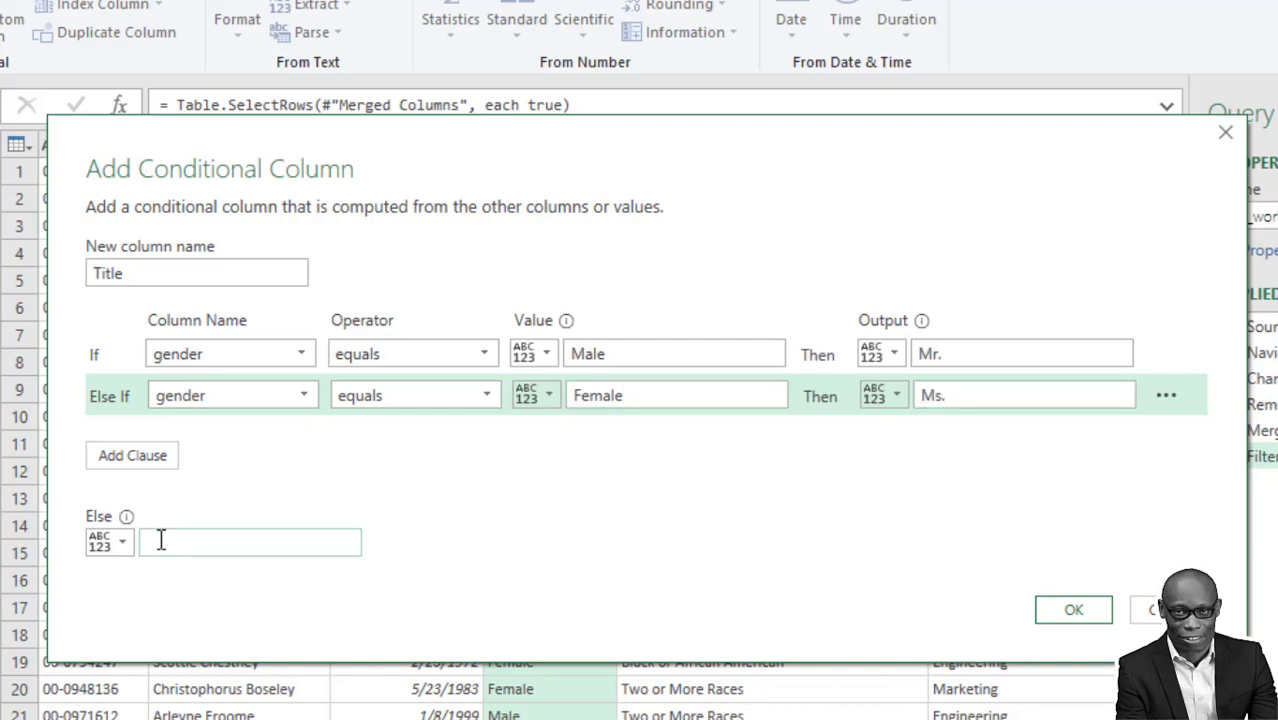
{"action": "left_click", "coordinate": [1070, 611]}
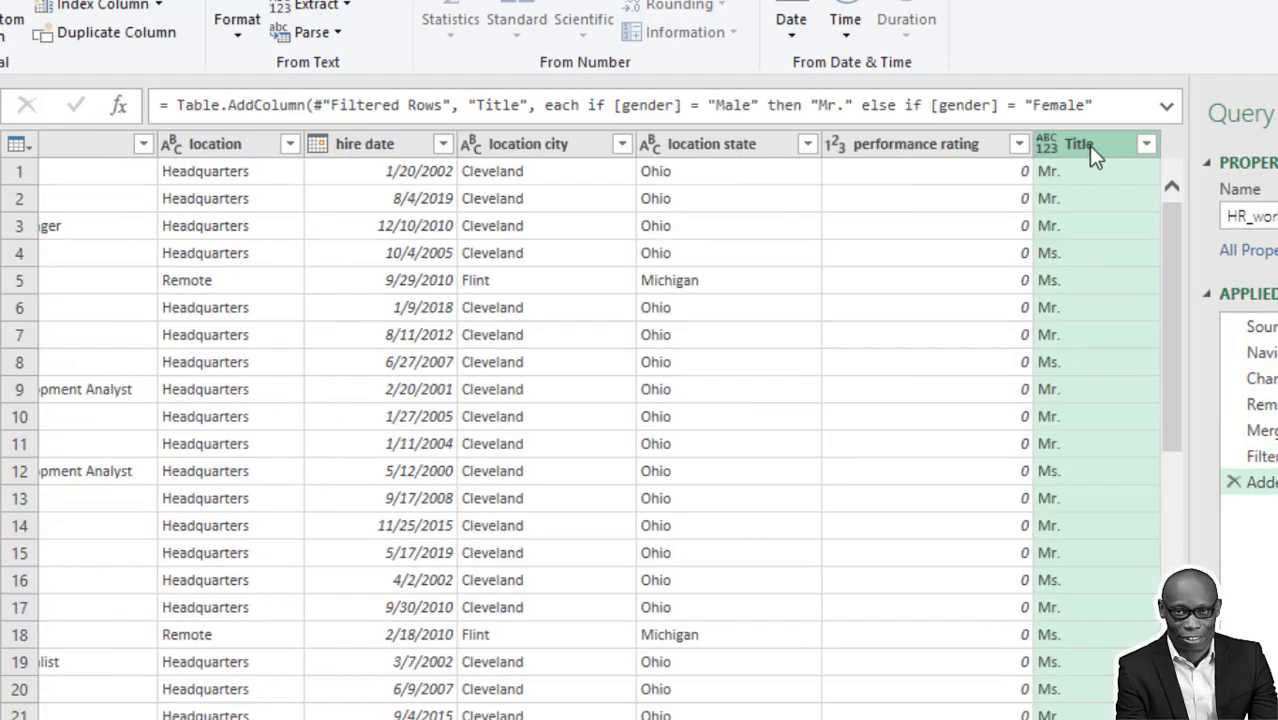
Move Title right after id, then merge Title and full name into a space-separated fullname column.
{"action": "left_click_drag", "start_coordinate": [1048, 144], "coordinate": [34, 126]}
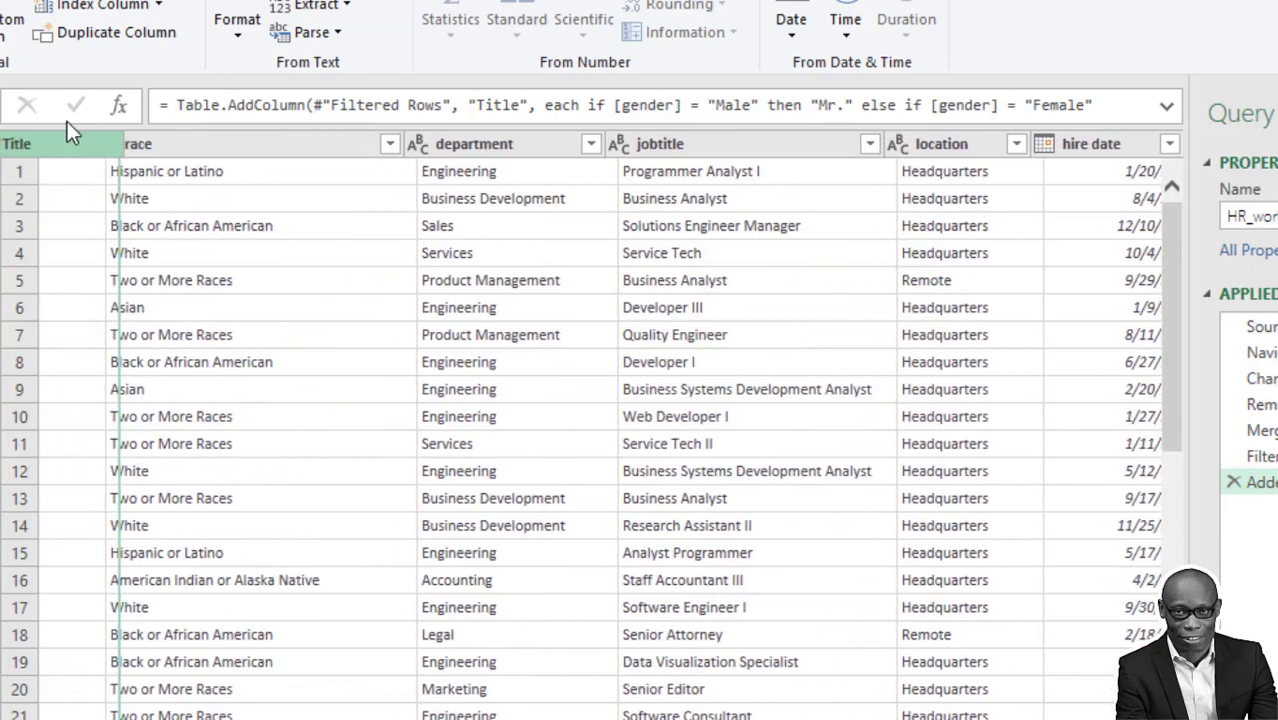
{"action": "mouse_move", "coordinate": [34, 126]}
{"action": "left_mouse_down"}
{"action": "mouse_move", "coordinate": [2, 118]}
{"action": "mouse_move", "coordinate": [164, 122]}
{"action": "mouse_move", "coordinate": [155, 108]}
{"action": "mouse_move", "coordinate": [156, 122]}
{"action": "left_mouse_up"}
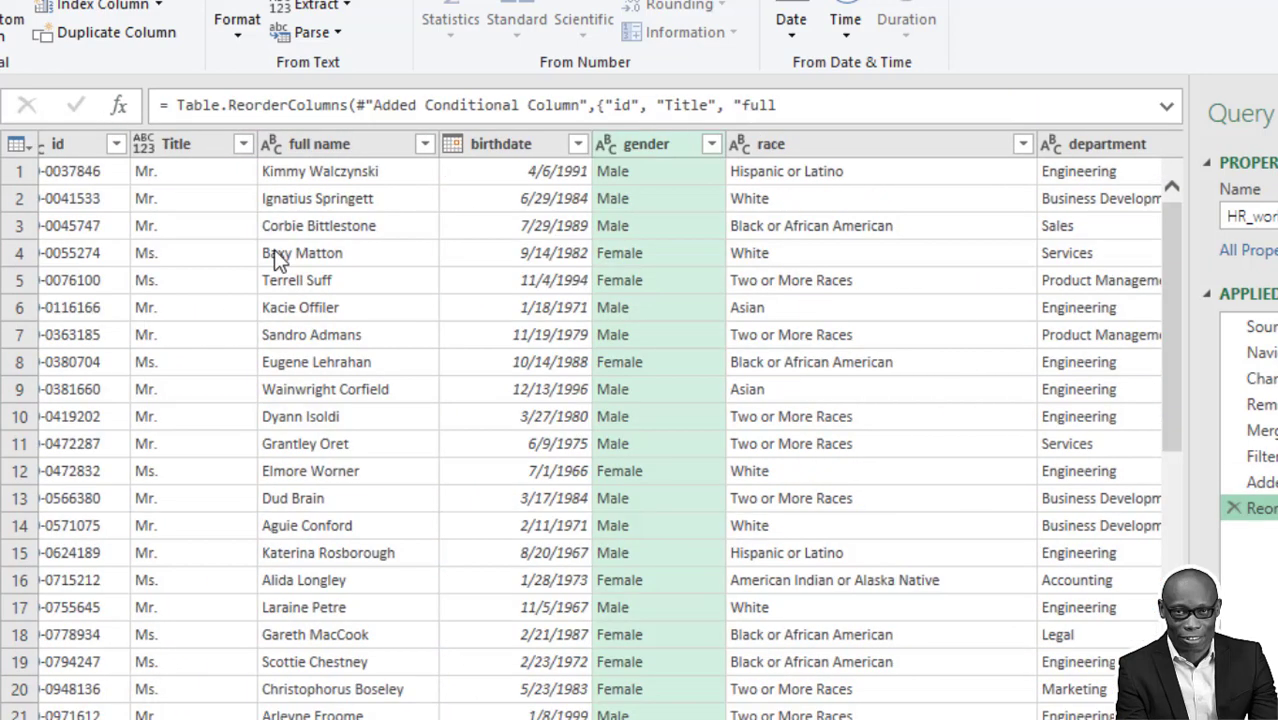
{"action": "left_click", "coordinate": [190, 148]}
{"action": "left_click", "coordinate": [328, 143], "text": "ctrl"}
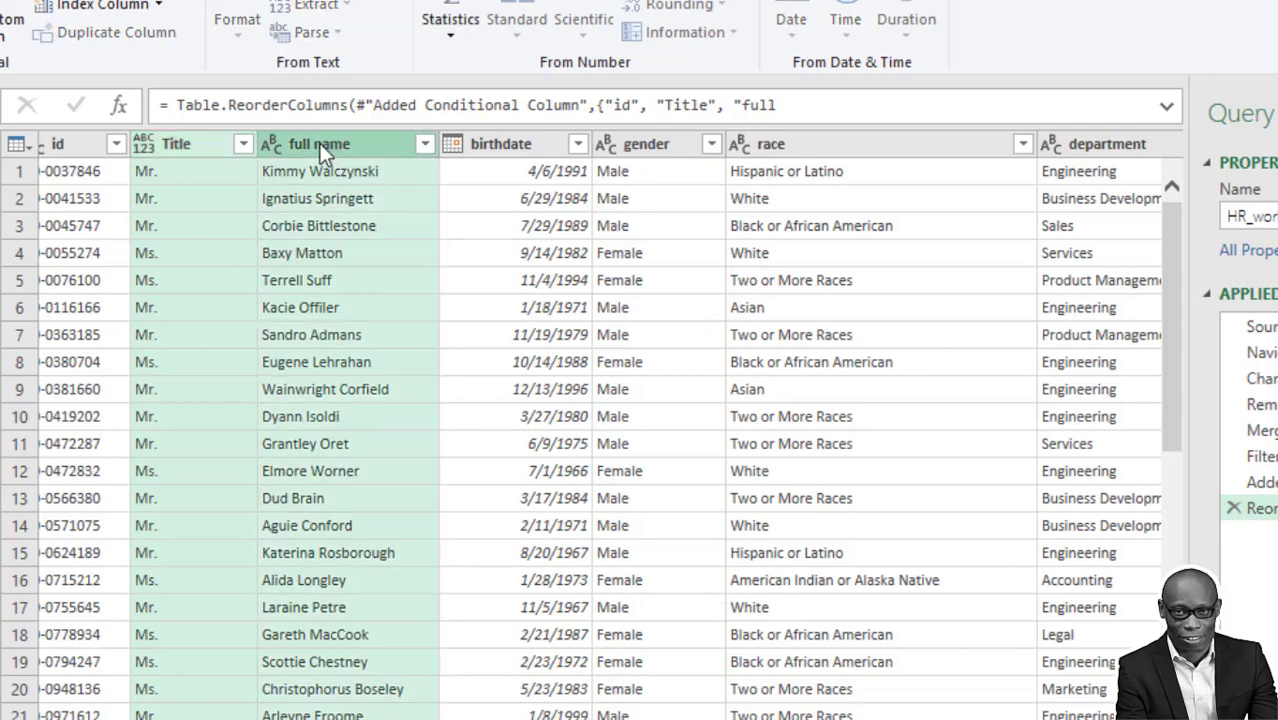
{"action": "right_click", "coordinate": [320, 143]}
{"action": "left_click", "coordinate": [473, 475]}
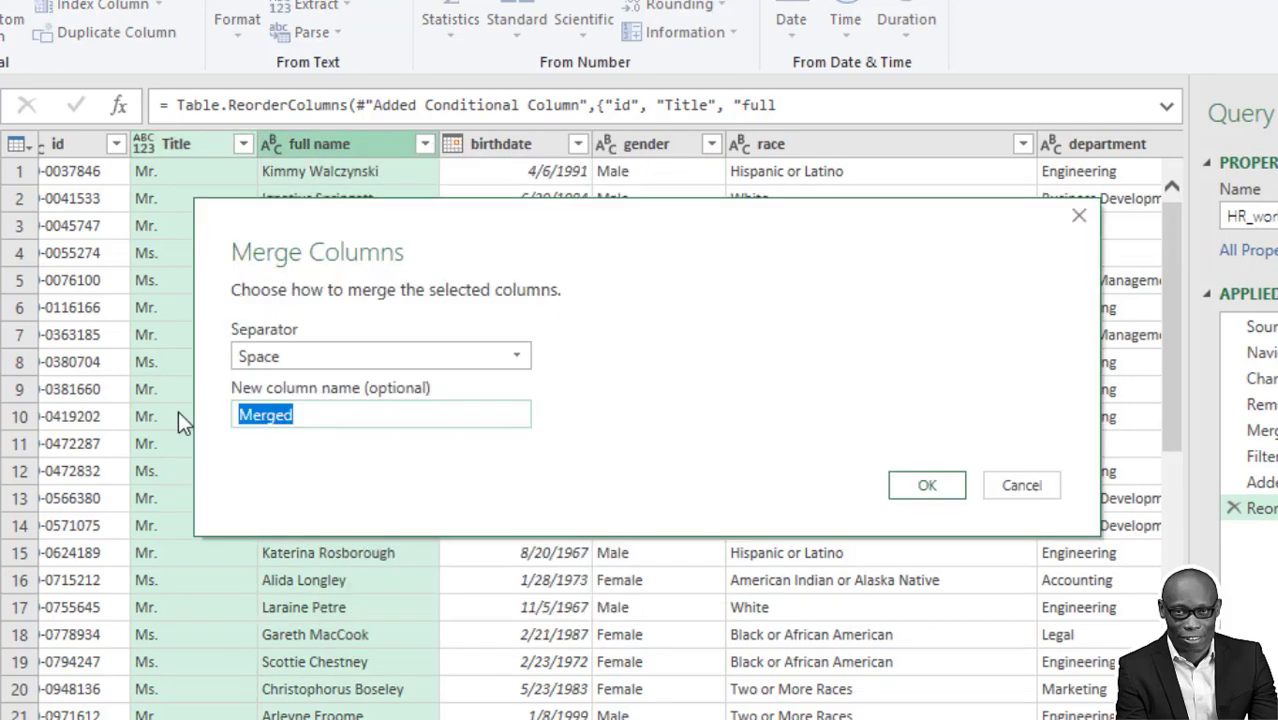
{"action": "type", "text": "fullname"}
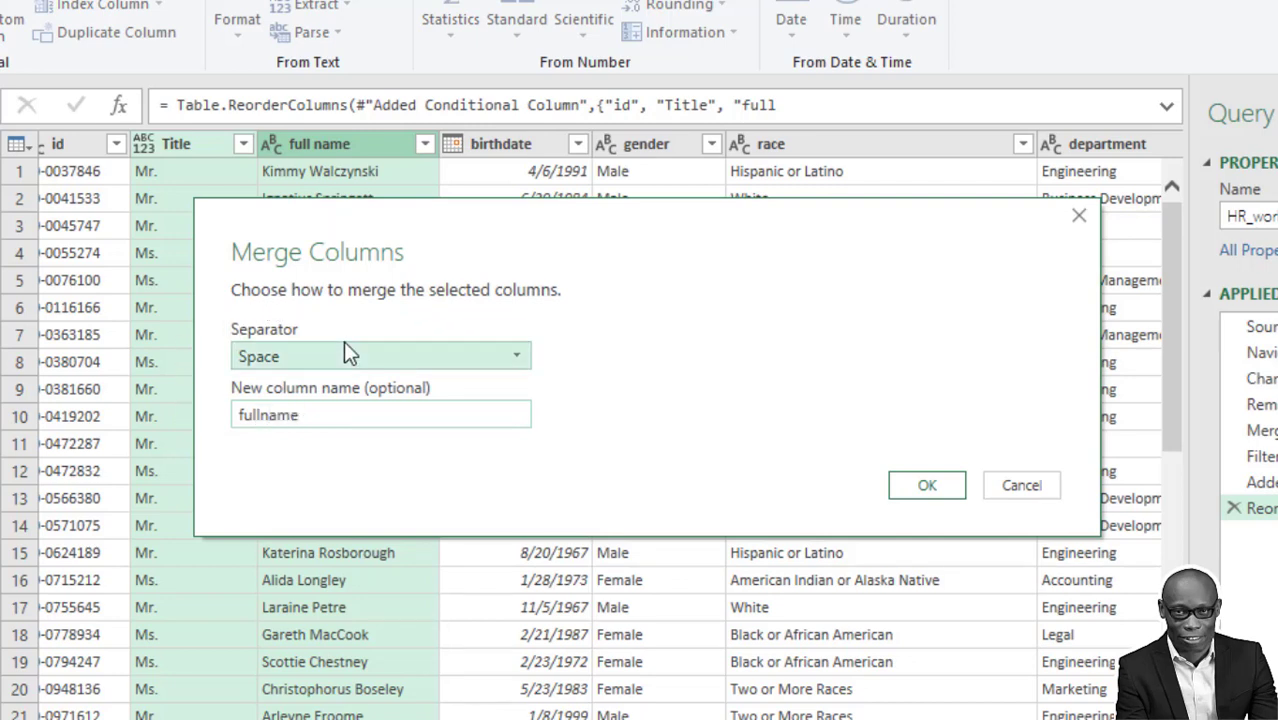
{"action": "left_click", "coordinate": [927, 486]}
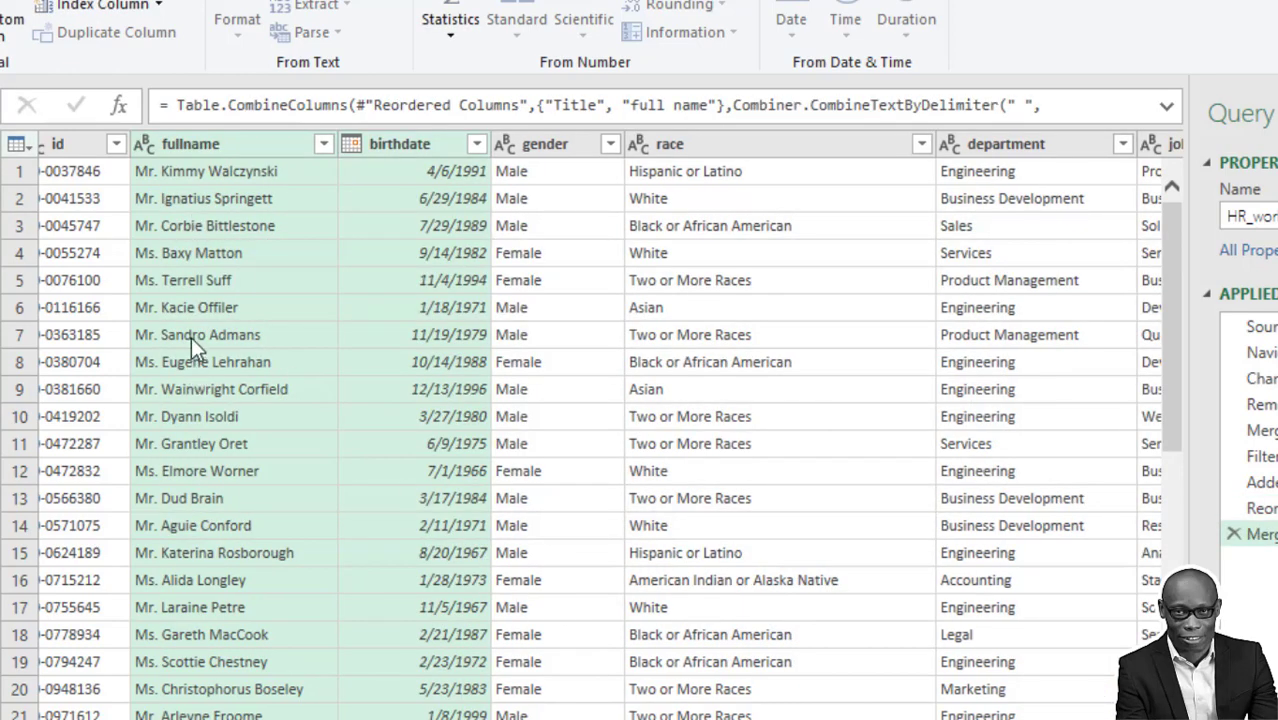
{"action": "left_click", "coordinate": [609, 144]}
{"action": "left_click", "coordinate": [244, 442]}
{"action": "left_click", "coordinate": [244, 416]}
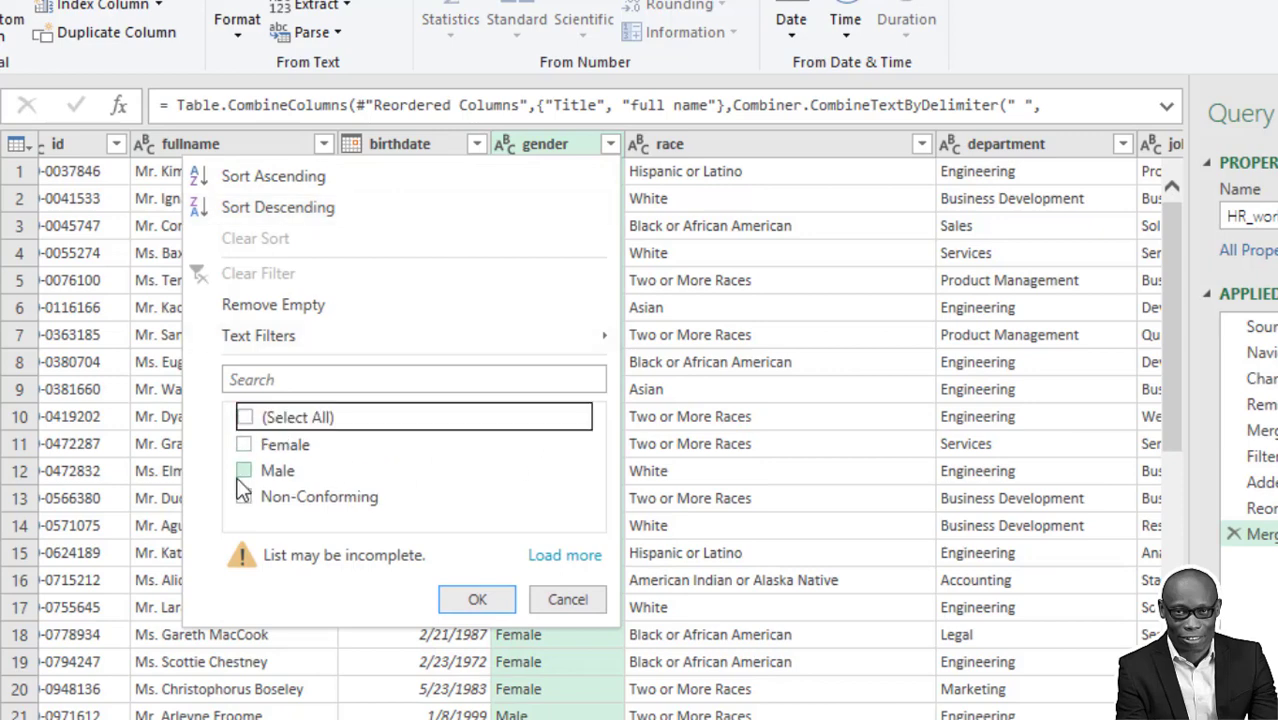
{"action": "left_click", "coordinate": [244, 495]}
{"action": "left_click", "coordinate": [473, 602]}
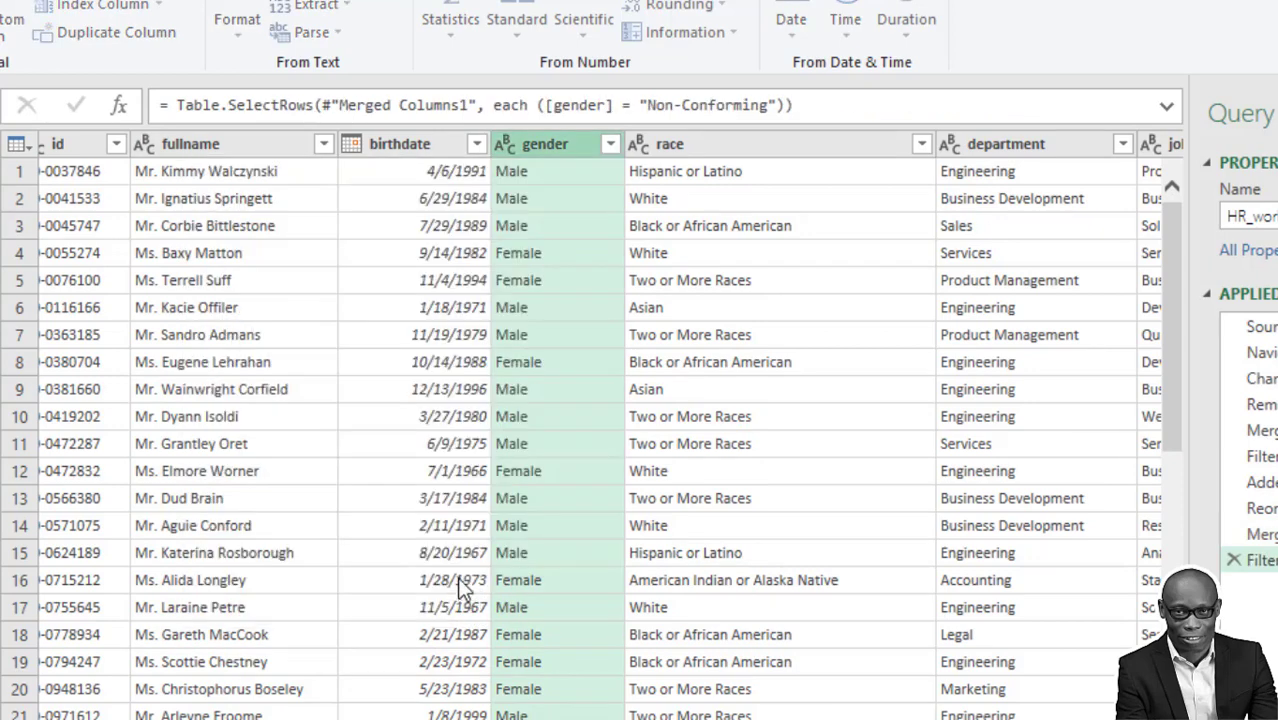
{"action": "left_click", "coordinate": [182, 184]}
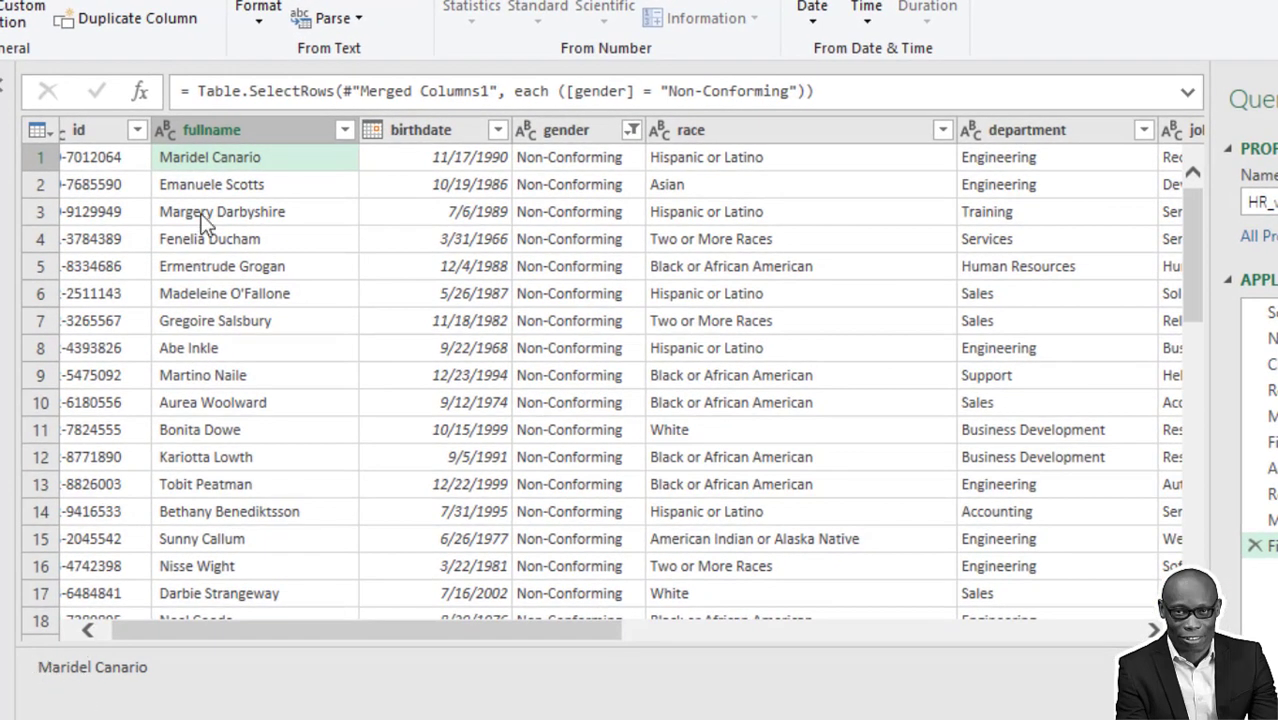
{"action": "left_click", "coordinate": [52, 662]}
{"action": "left_click", "coordinate": [634, 130]}
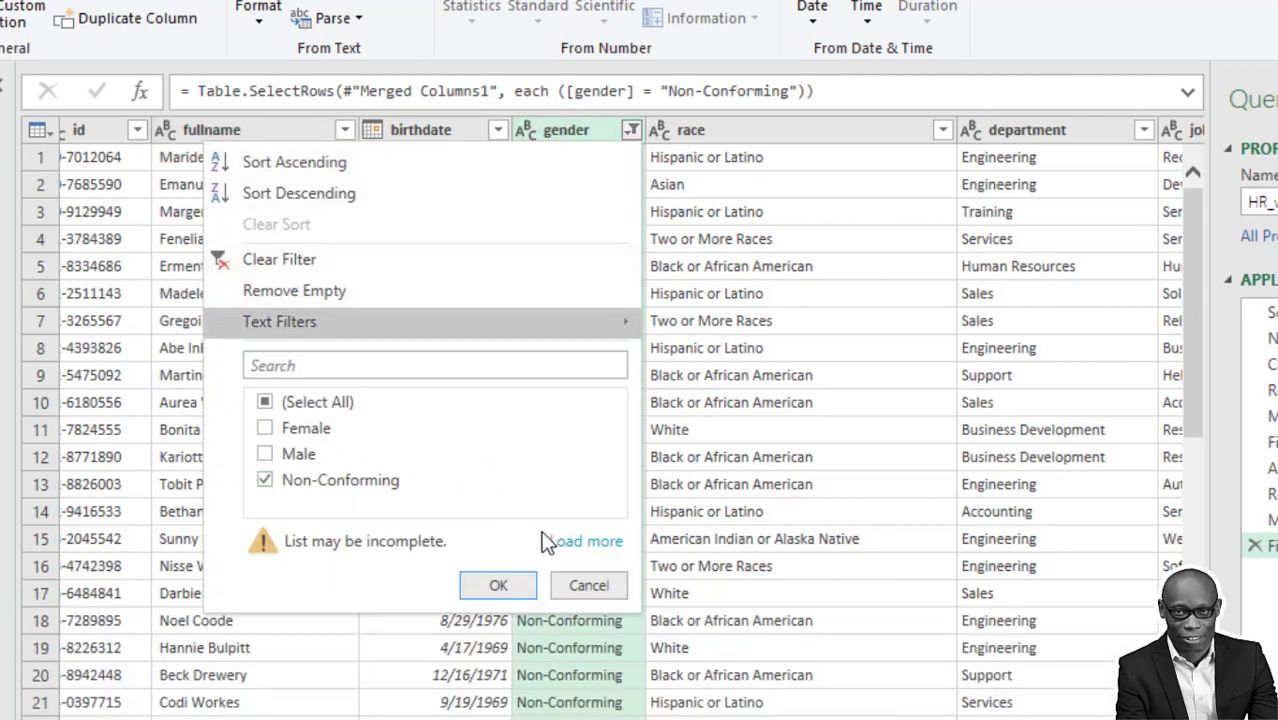
{"action": "left_click", "coordinate": [270, 260]}
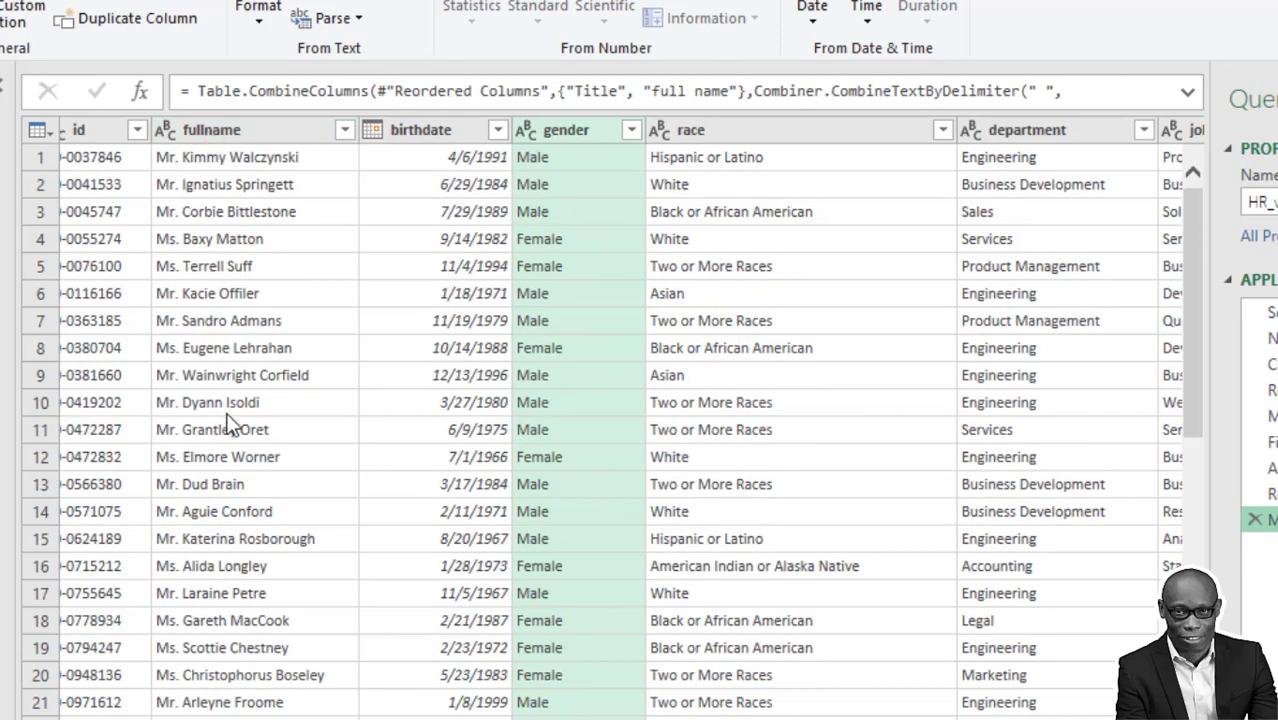
Apply Transform > Trim to the fullname column's values.
{"action": "right_click", "coordinate": [201, 138]}
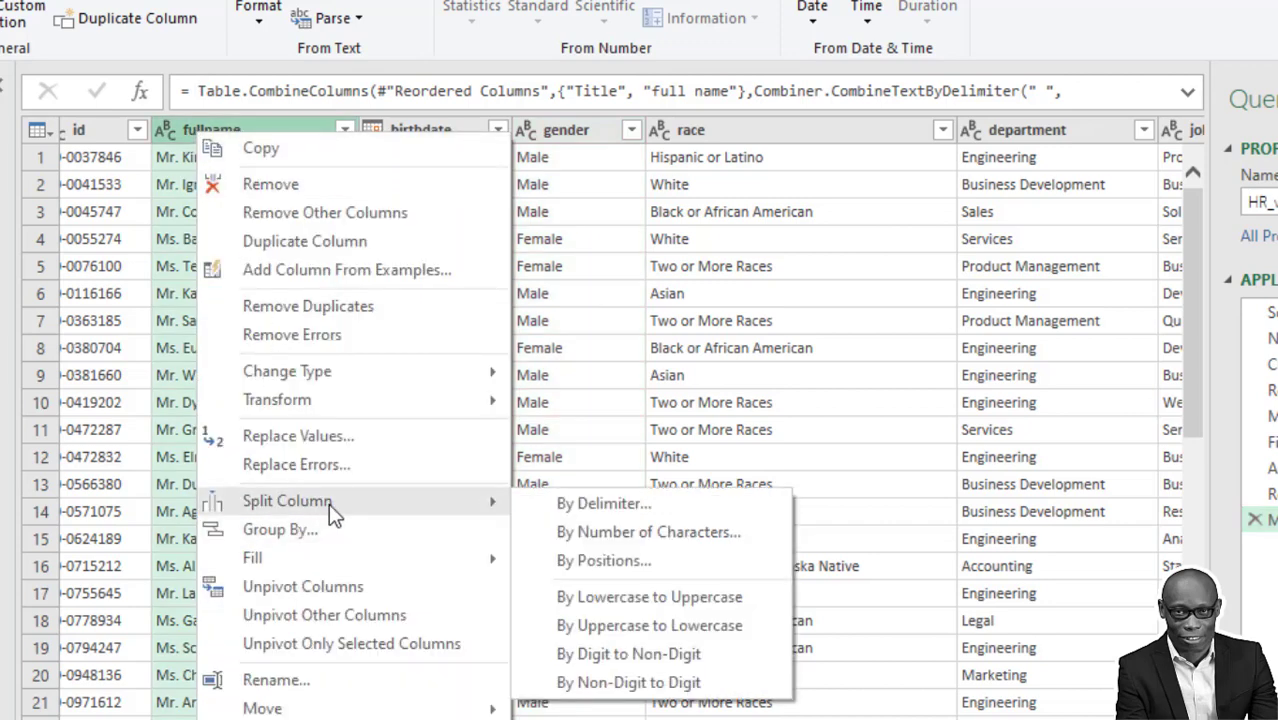
{"action": "mouse_move", "coordinate": [277, 399]}
{"action": "left_click", "coordinate": [613, 490]}
{"action": "left_click", "coordinate": [345, 130]}
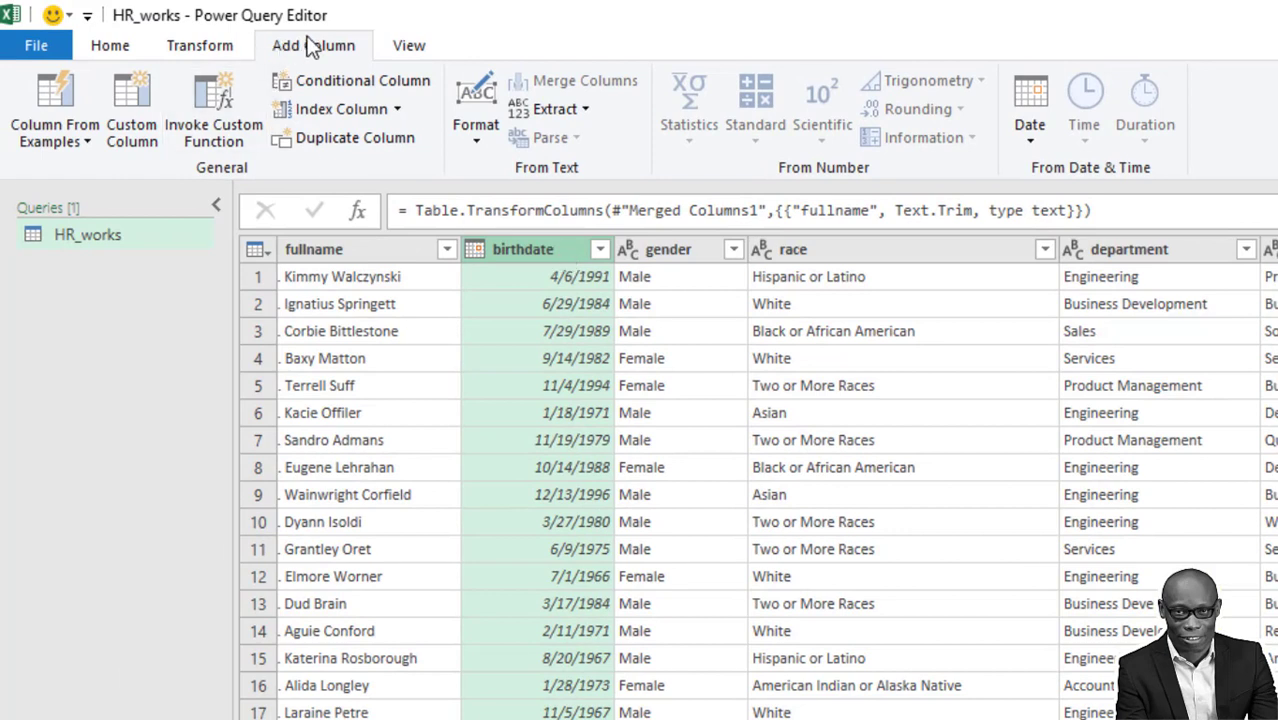
Add a Date > Age column from birthdate and drag it beside birthdate.
{"action": "left_click", "coordinate": [1030, 133]}
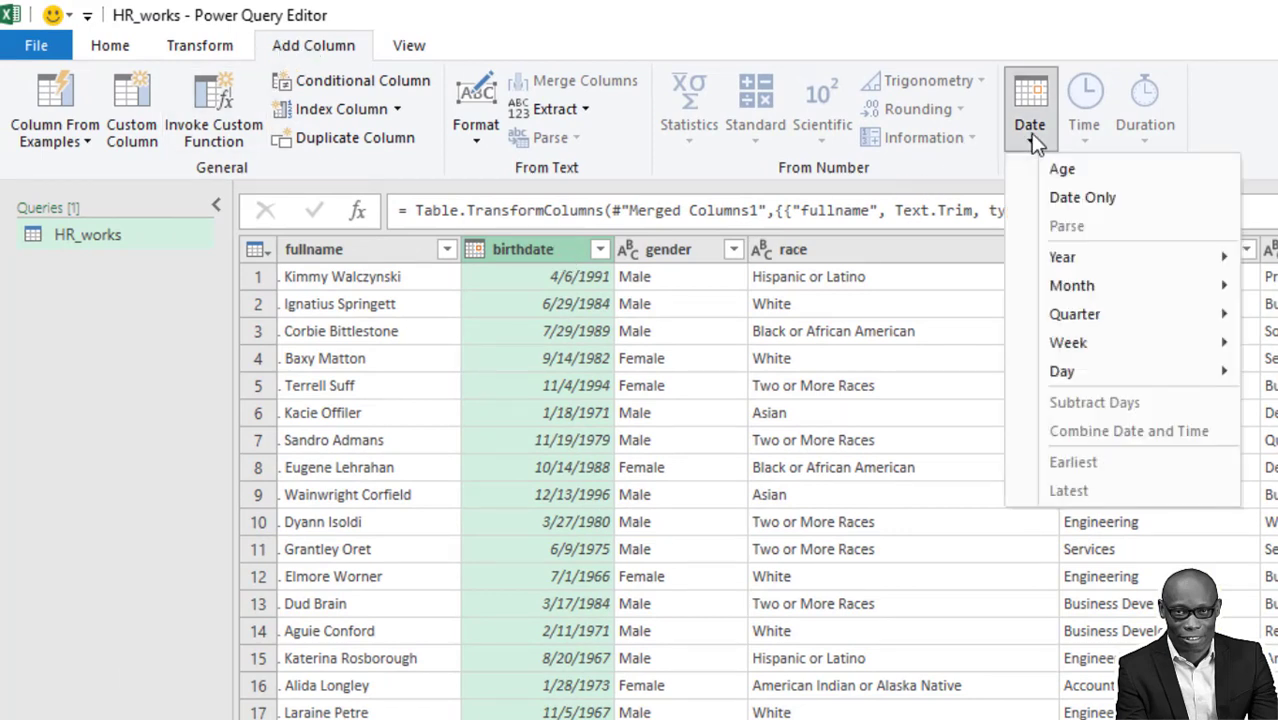
{"action": "mouse_move", "coordinate": [858, 113]}
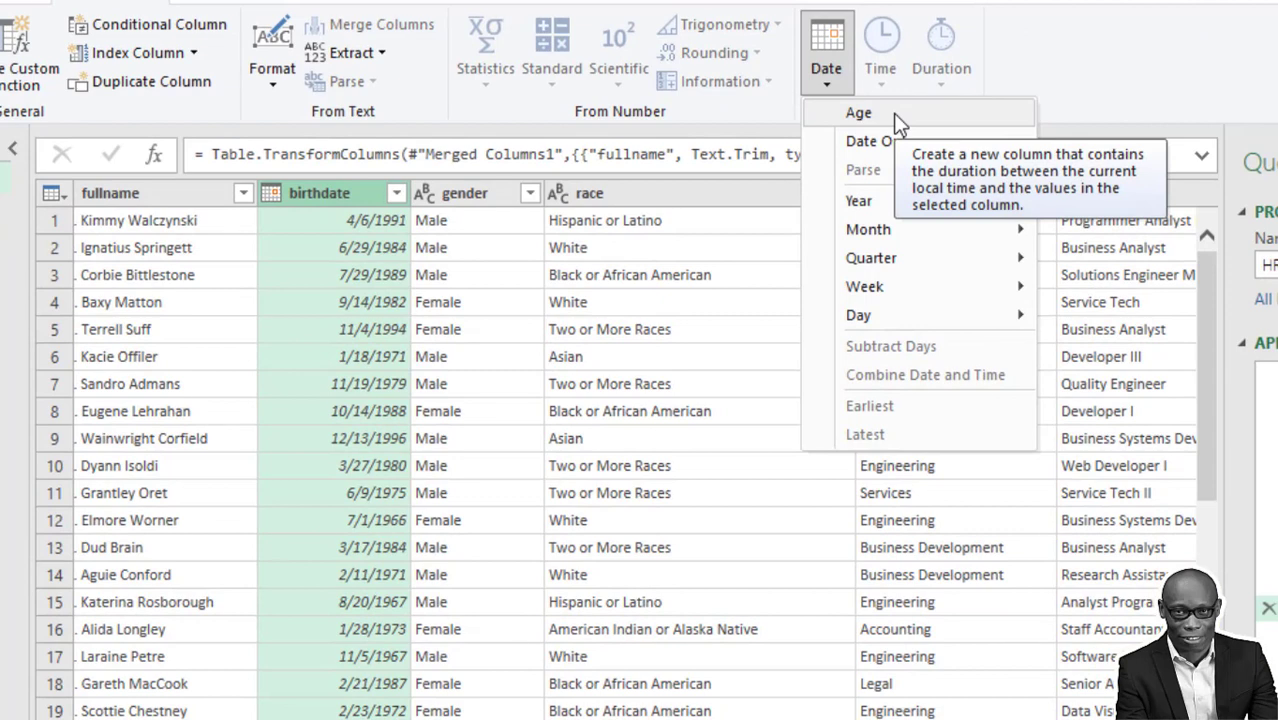
{"action": "left_click", "coordinate": [896, 111]}
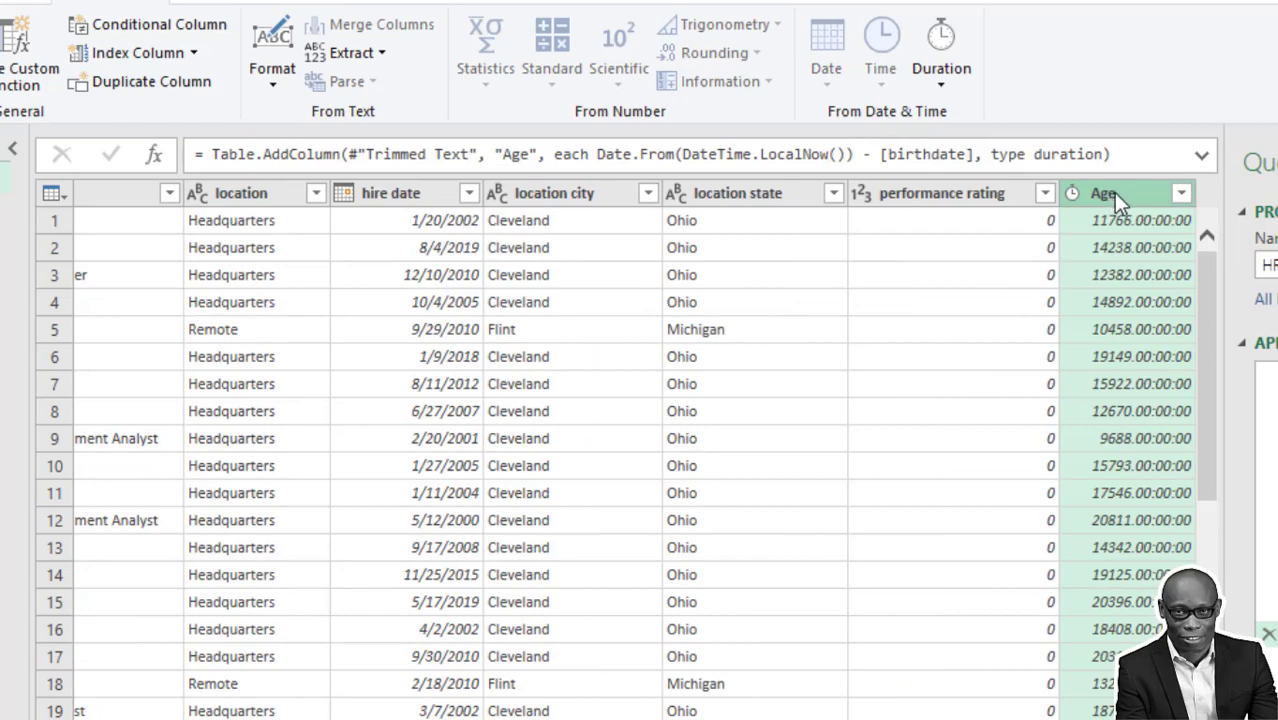
{"action": "left_click_drag", "start_coordinate": [1113, 192], "coordinate": [3, 220]}
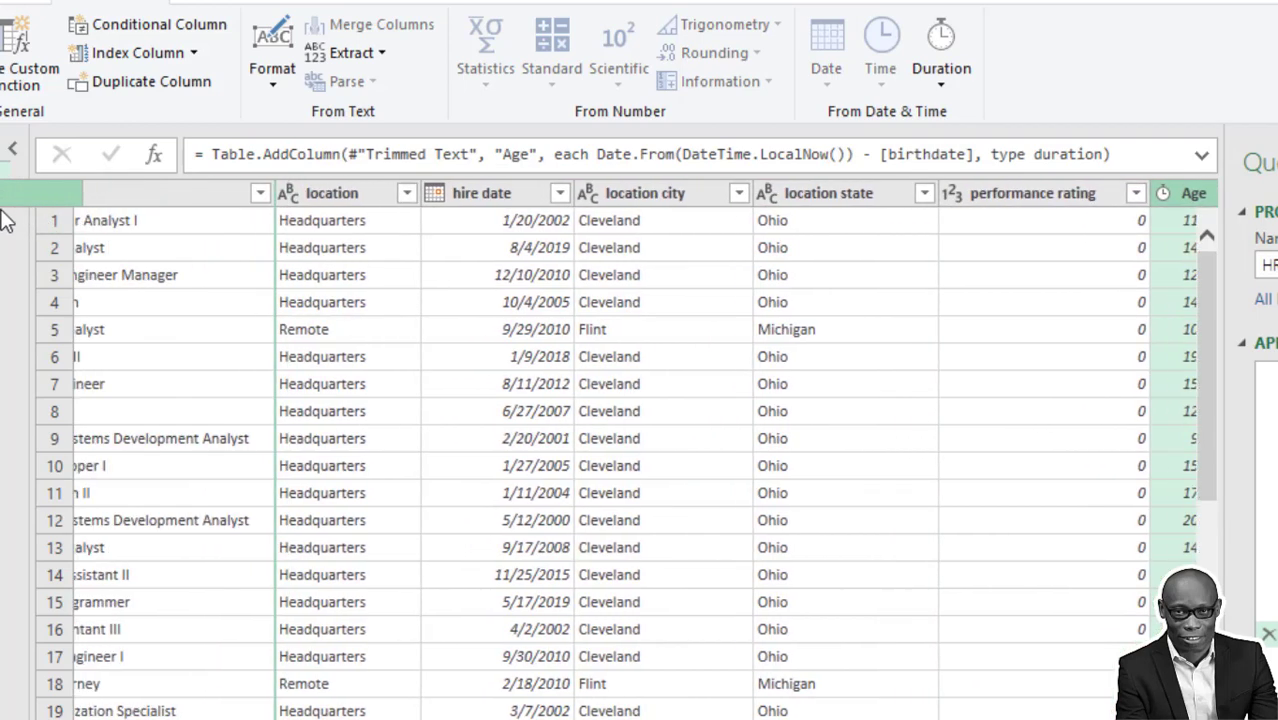
{"action": "left_click_drag", "start_coordinate": [3, 220], "coordinate": [340, 222]}
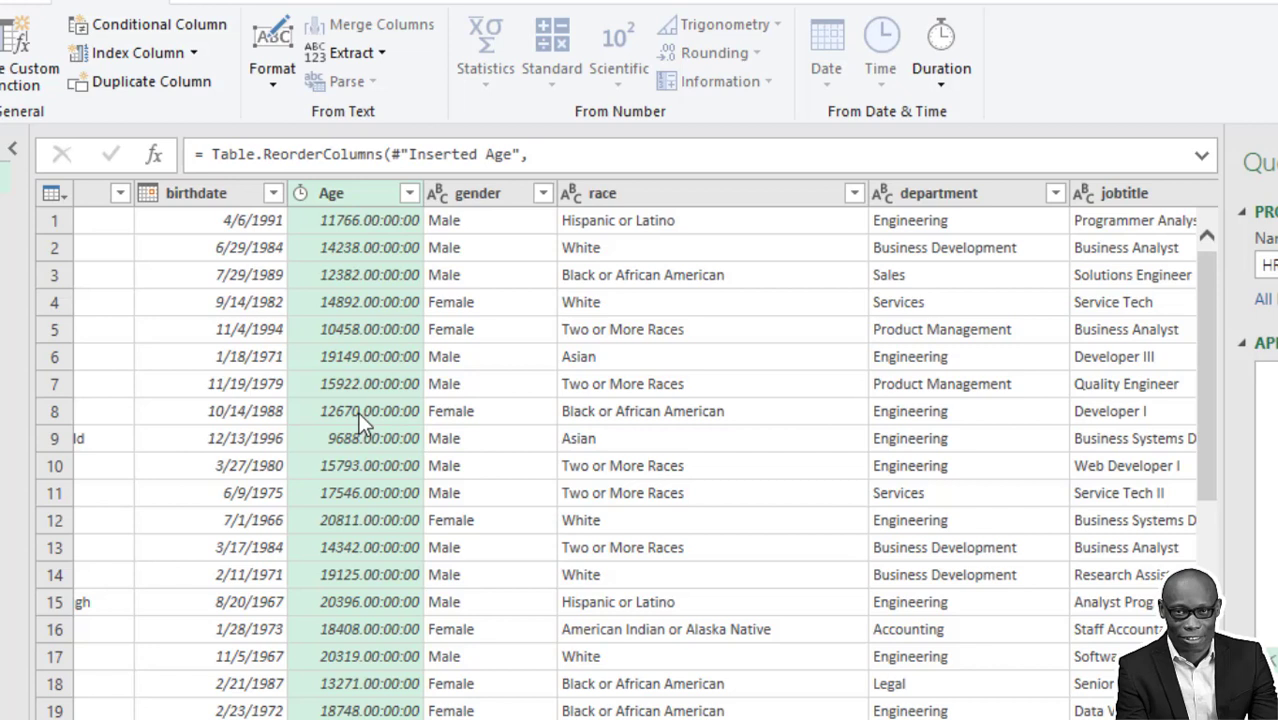
{"action": "left_click", "coordinate": [300, 196]}
{"action": "left_click", "coordinate": [386, 274]}
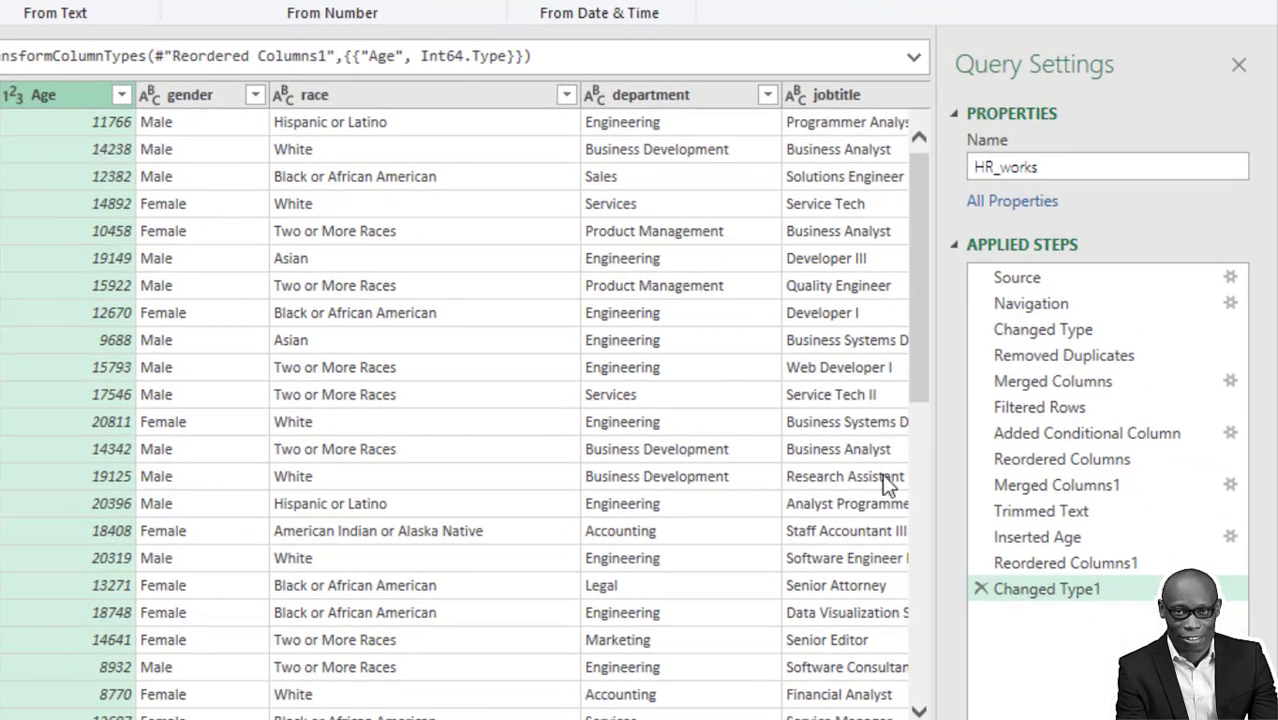
{"action": "left_click", "coordinate": [980, 590]}
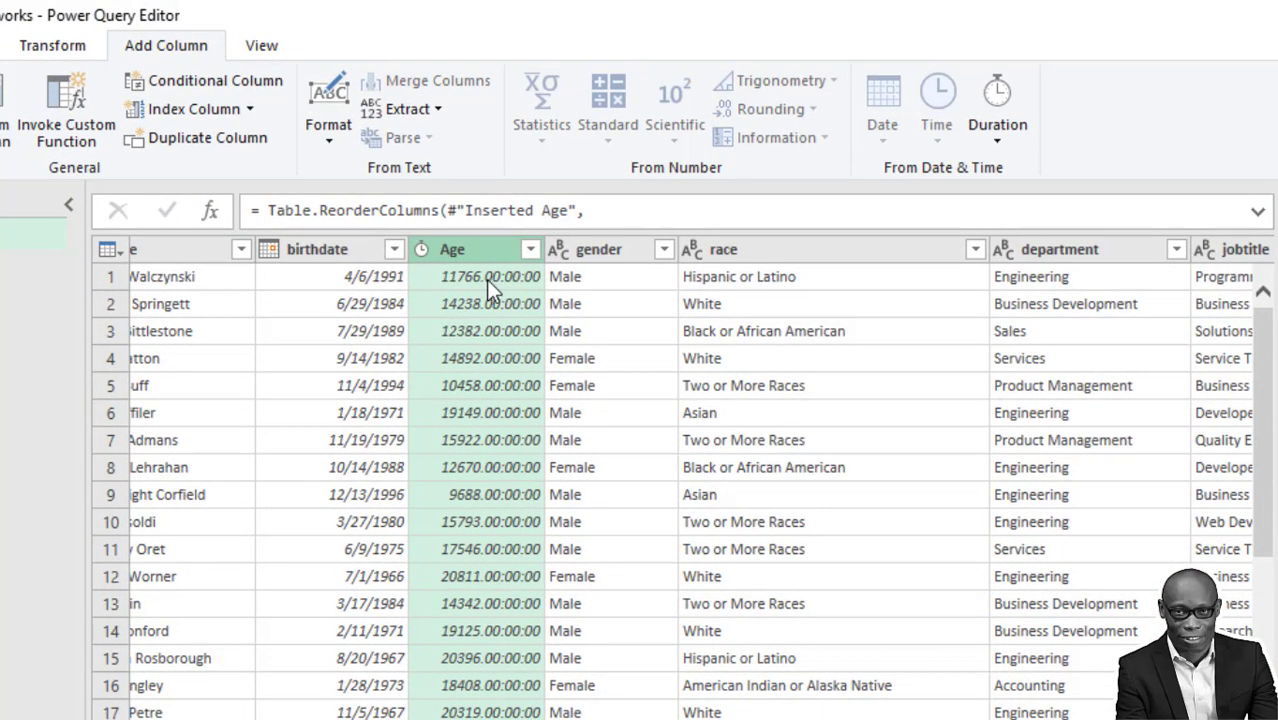
Extract the Age text before the '.' delimiter.
{"action": "left_click", "coordinate": [63, 48]}
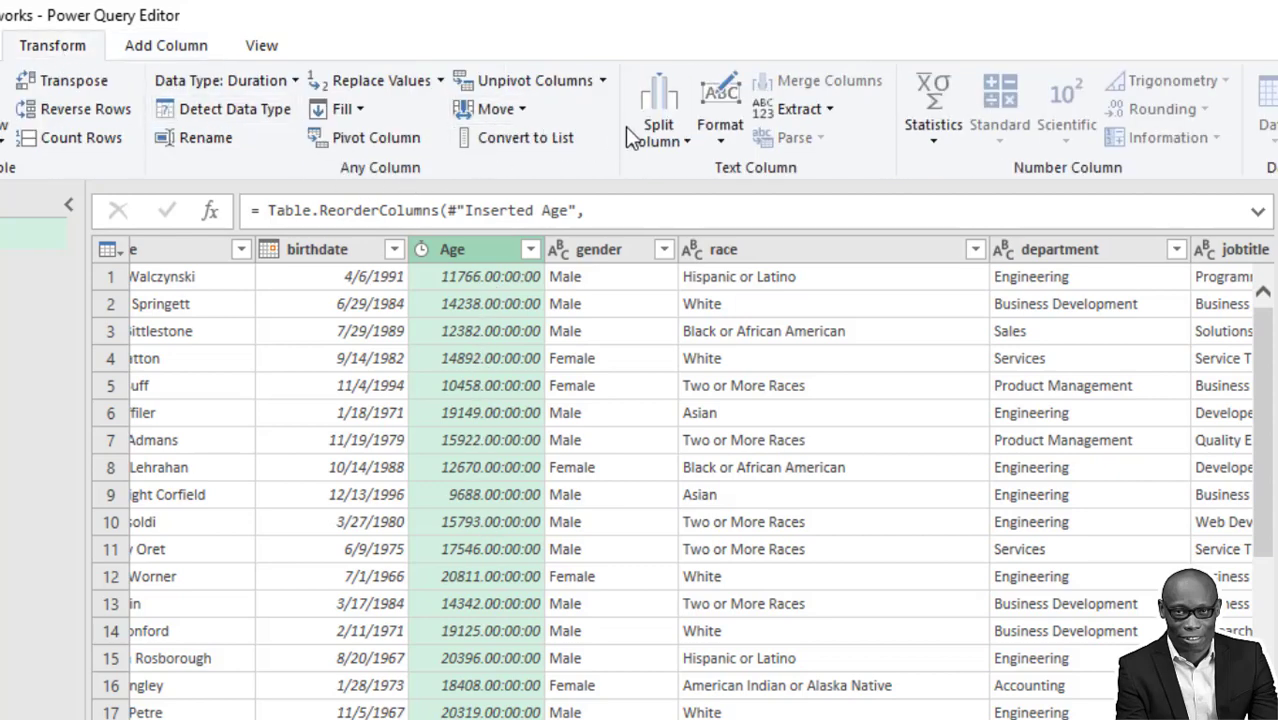
{"action": "left_click", "coordinate": [830, 110]}
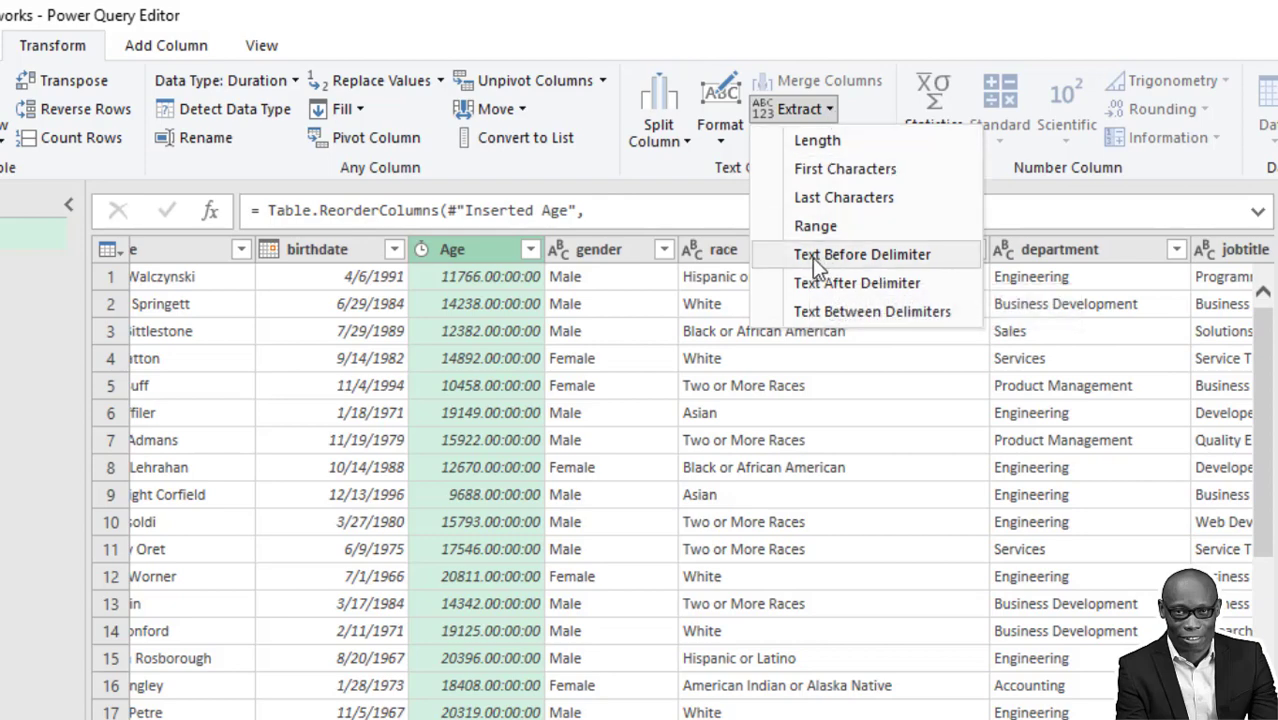
{"action": "left_click", "coordinate": [860, 258]}
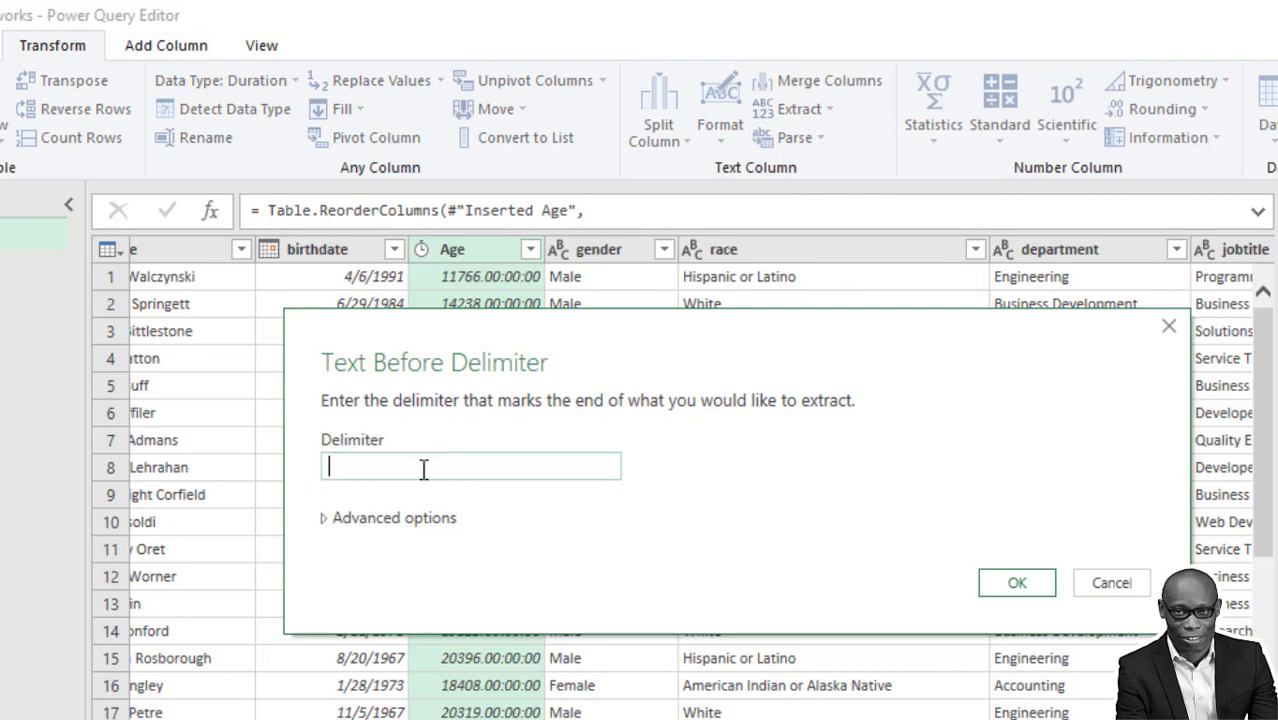
{"action": "type", "text": "."}
{"action": "left_click", "coordinate": [1016, 583]}
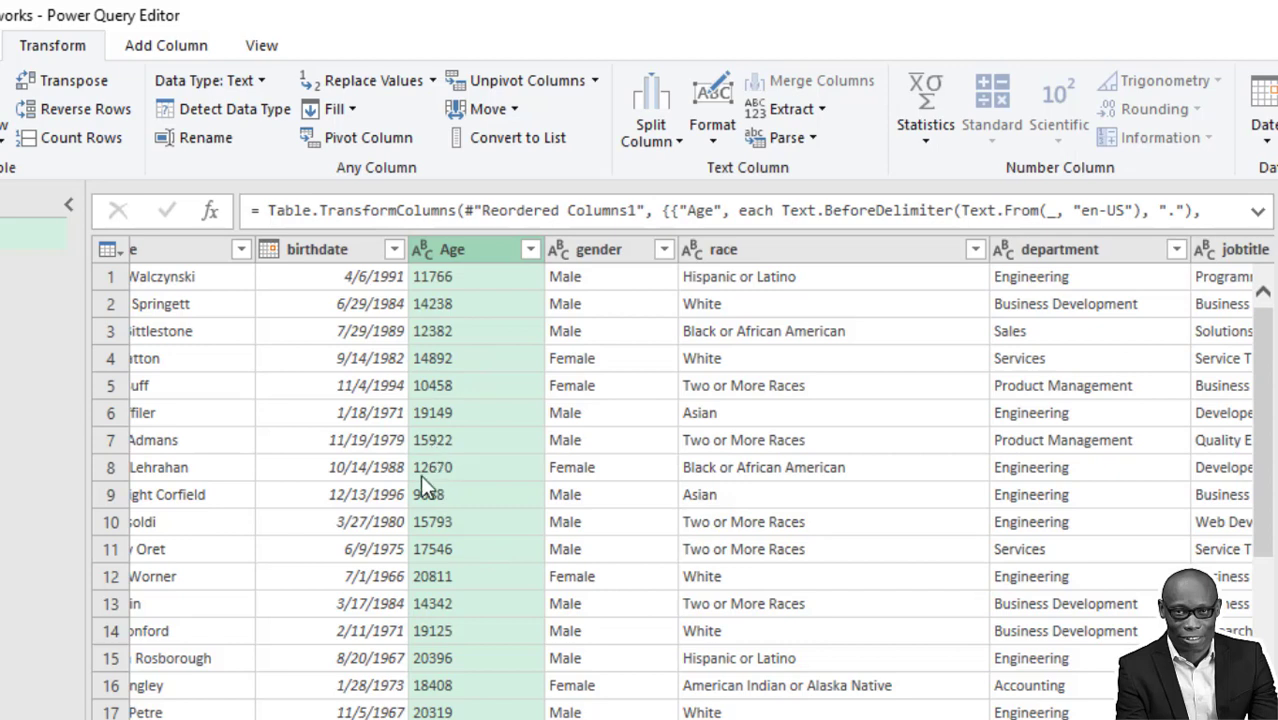
Set Age to a Whole Number type and inspect its values in the filter list.
{"action": "left_click", "coordinate": [425, 256]}
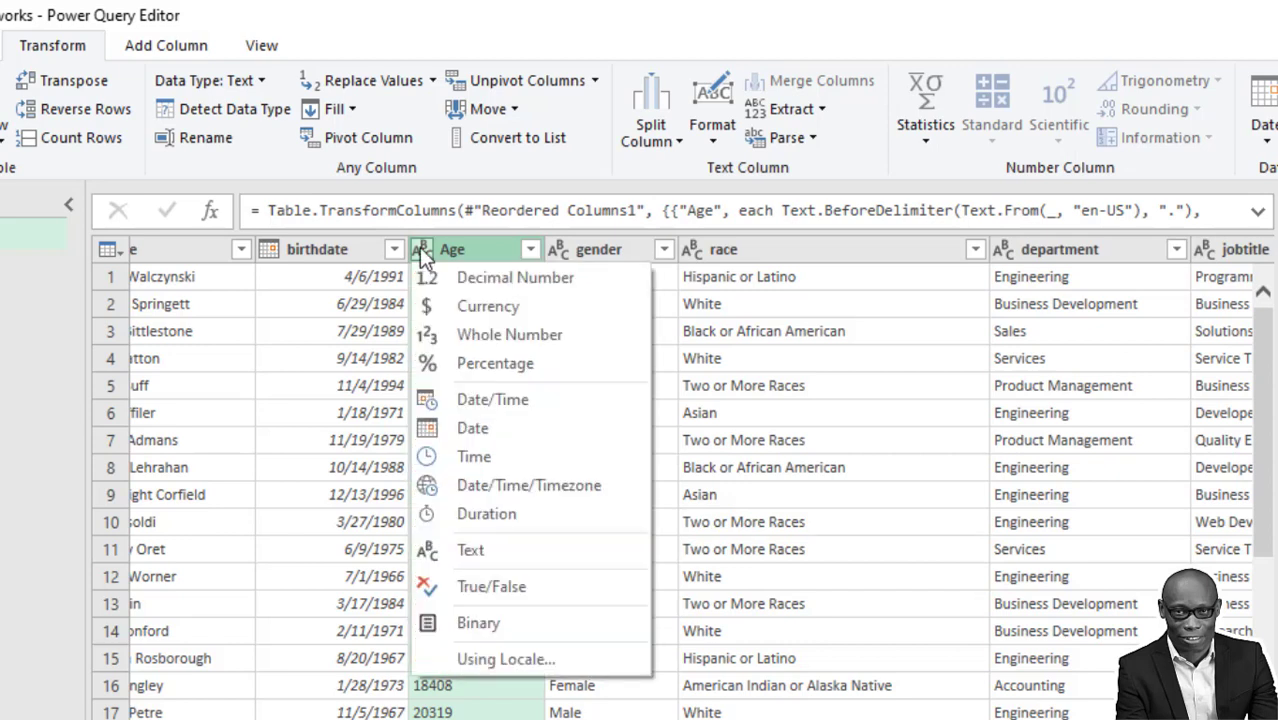
{"action": "key", "text": "Escape"}
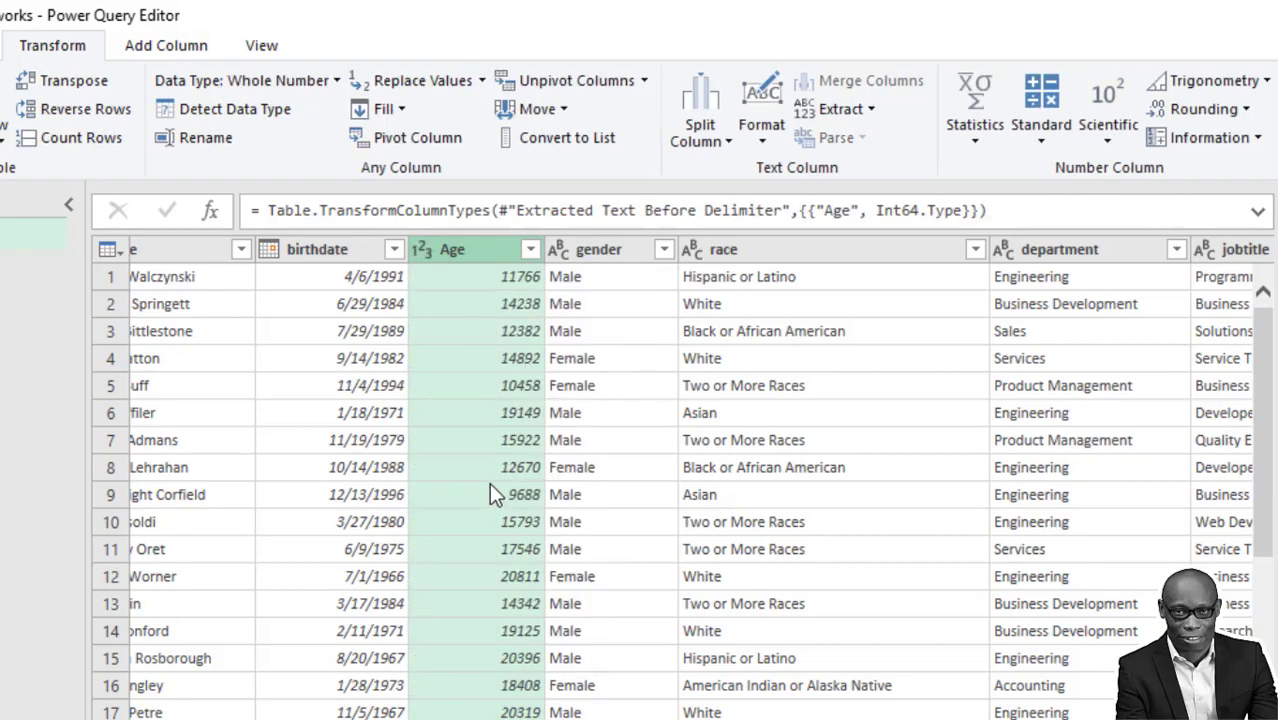
{"action": "scroll", "coordinate": [489, 494], "scroll_direction": "down", "scroll_amount": 6}
{"action": "scroll", "coordinate": [492, 493], "scroll_direction": "down", "scroll_amount": 10}
{"action": "scroll", "coordinate": [492, 493], "scroll_direction": "down", "scroll_amount": 7}
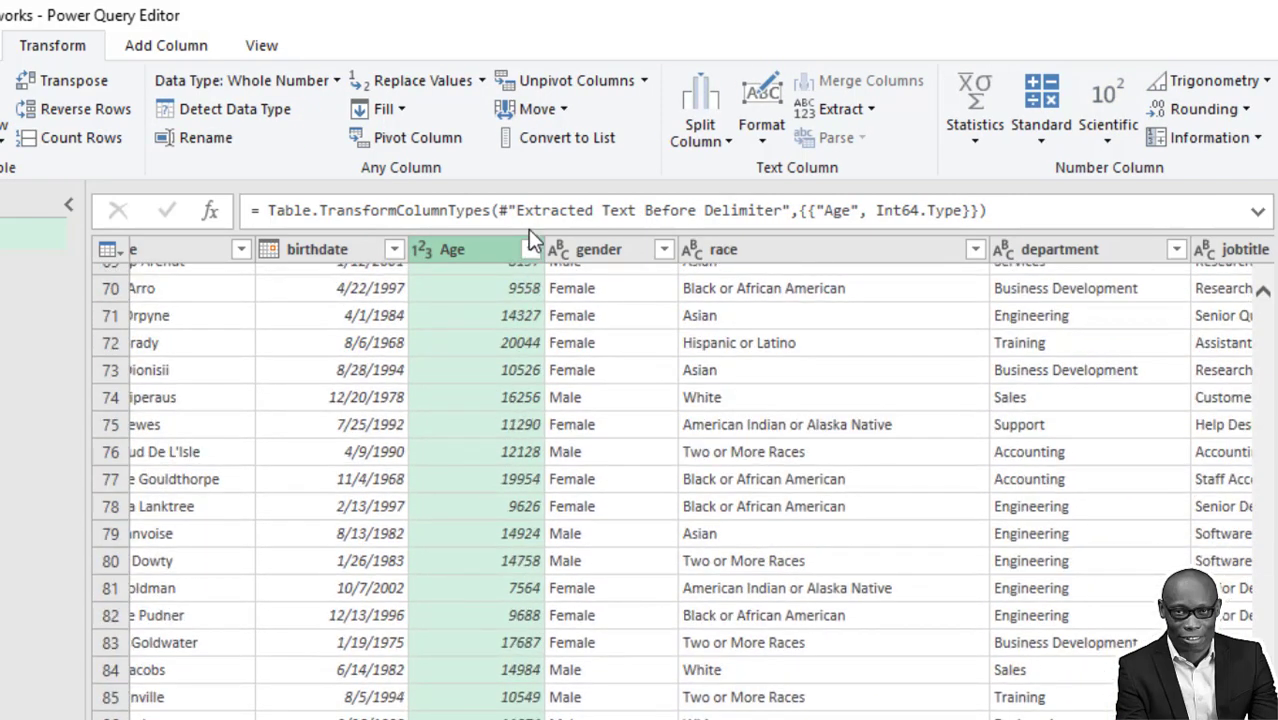
{"action": "left_click", "coordinate": [531, 248]}
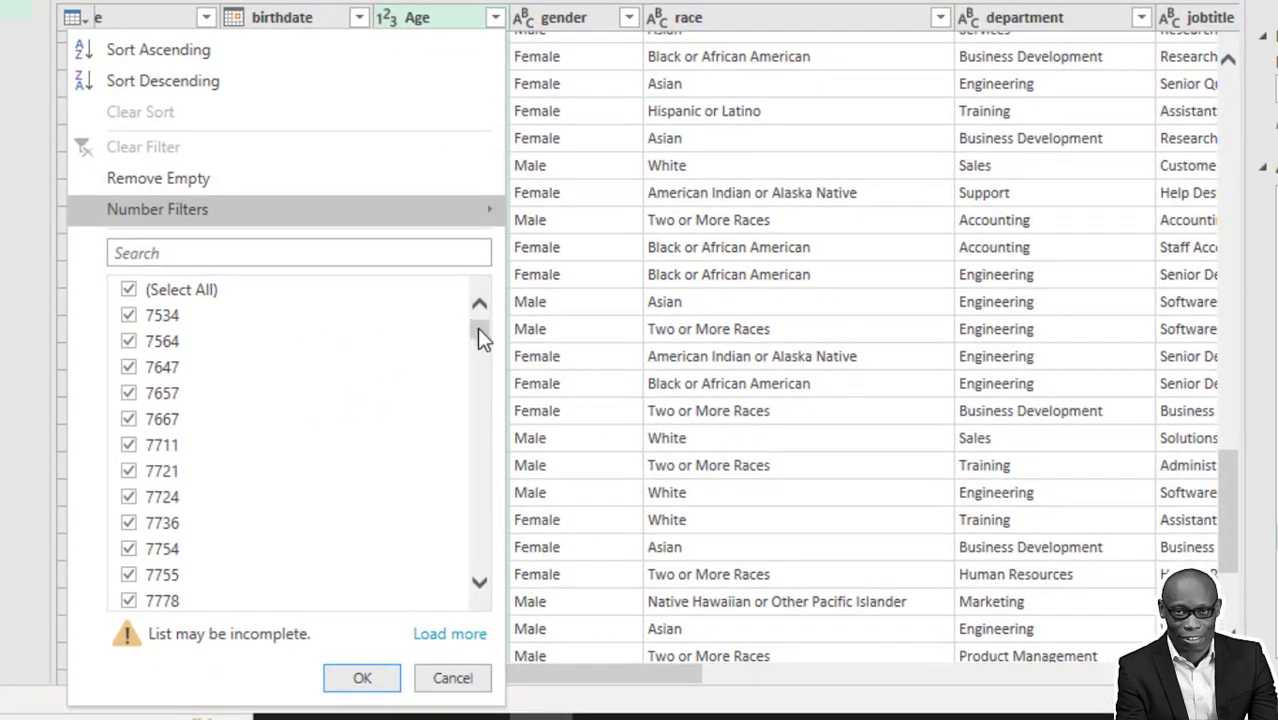
{"action": "left_click_drag", "start_coordinate": [477, 335], "coordinate": [486, 580]}
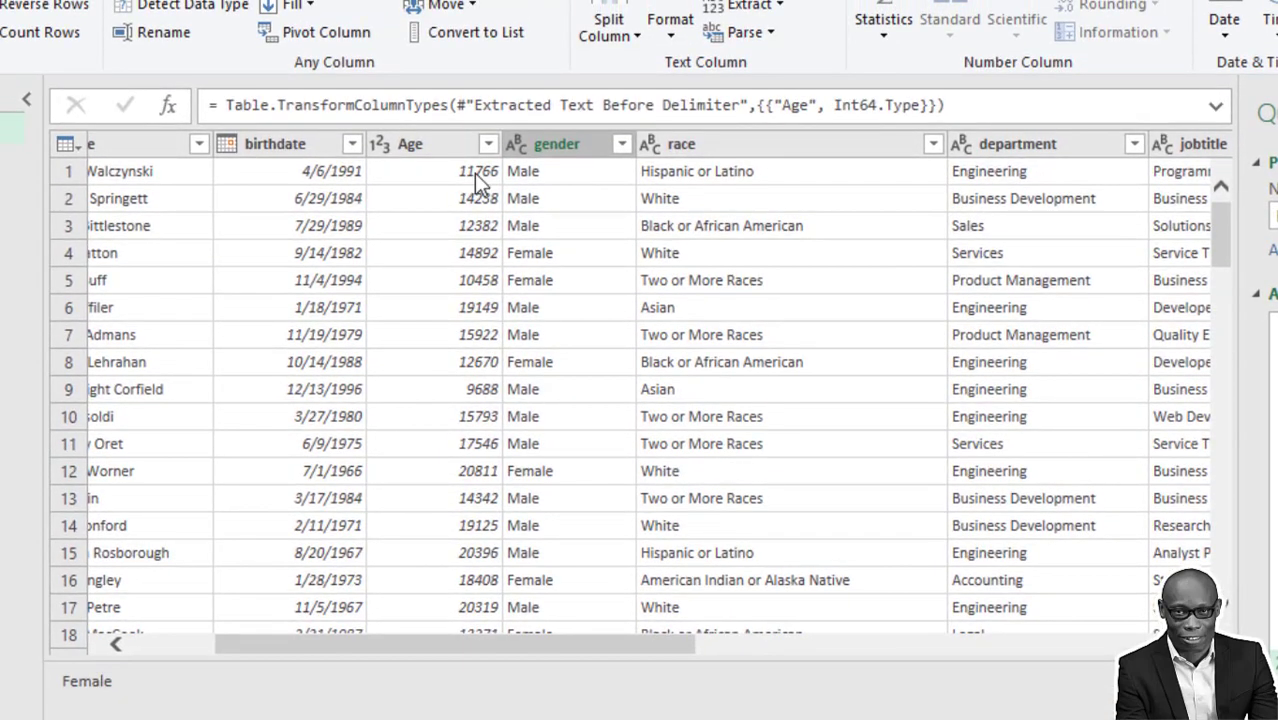
{"action": "left_click", "coordinate": [474, 173]}
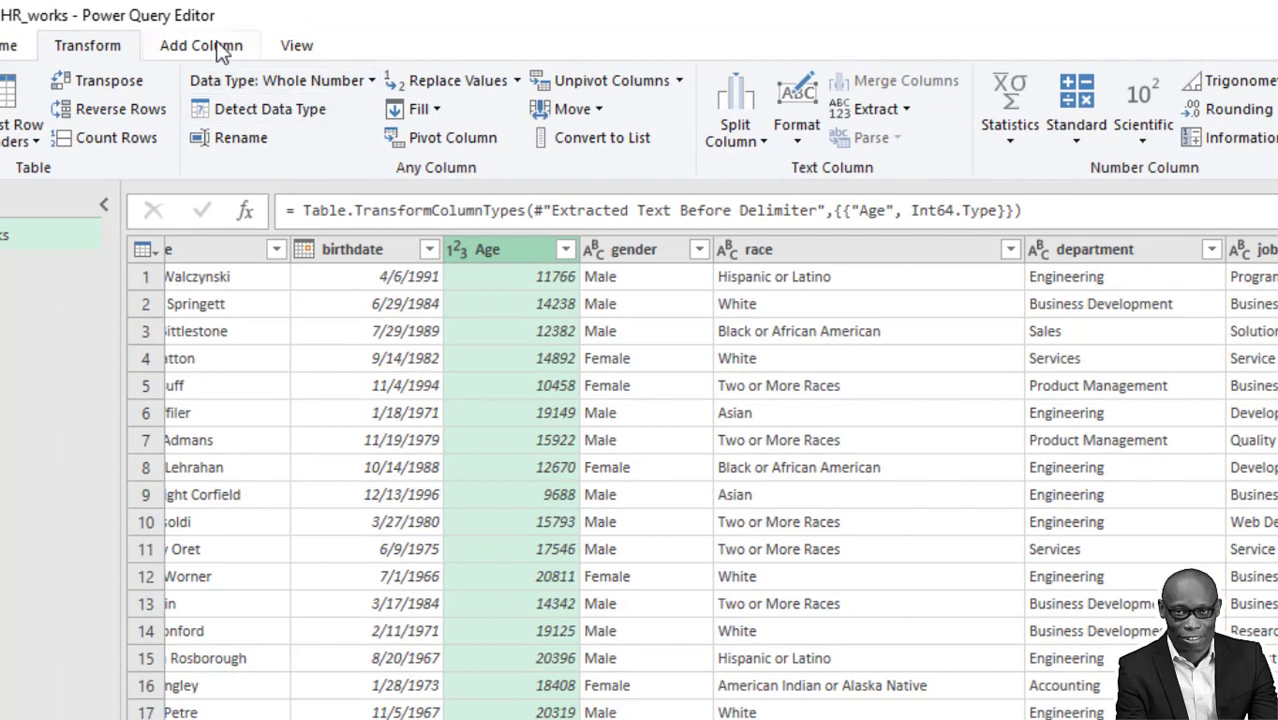
Add a custom column 'new age' with the formula [Age]/365.
{"action": "left_click", "coordinate": [206, 48]}
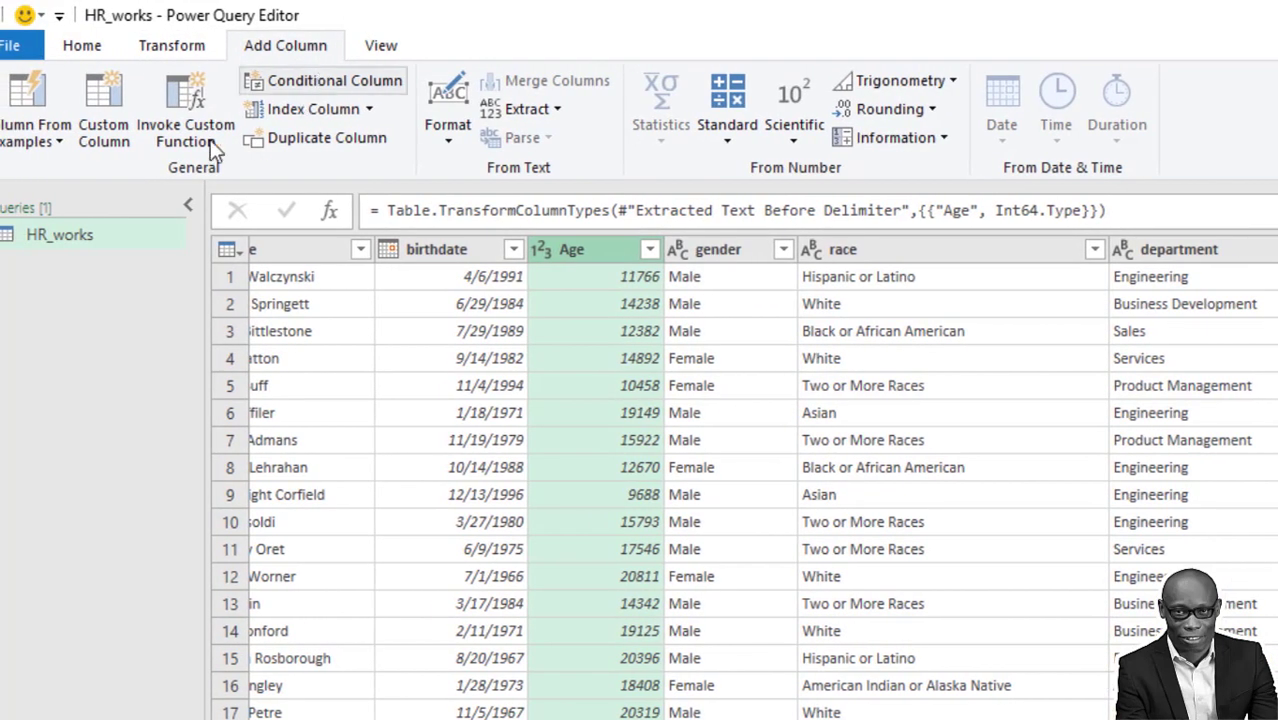
{"action": "left_click", "coordinate": [106, 141]}
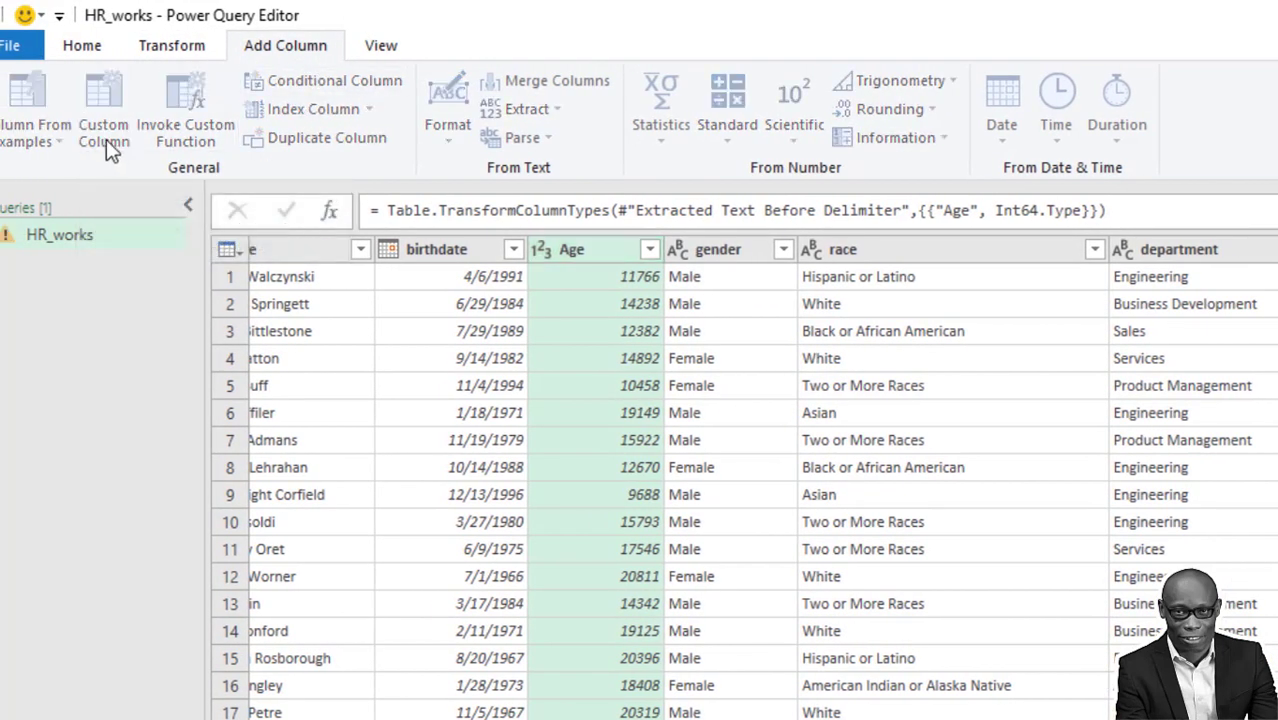
{"action": "type", "text": "new age"}
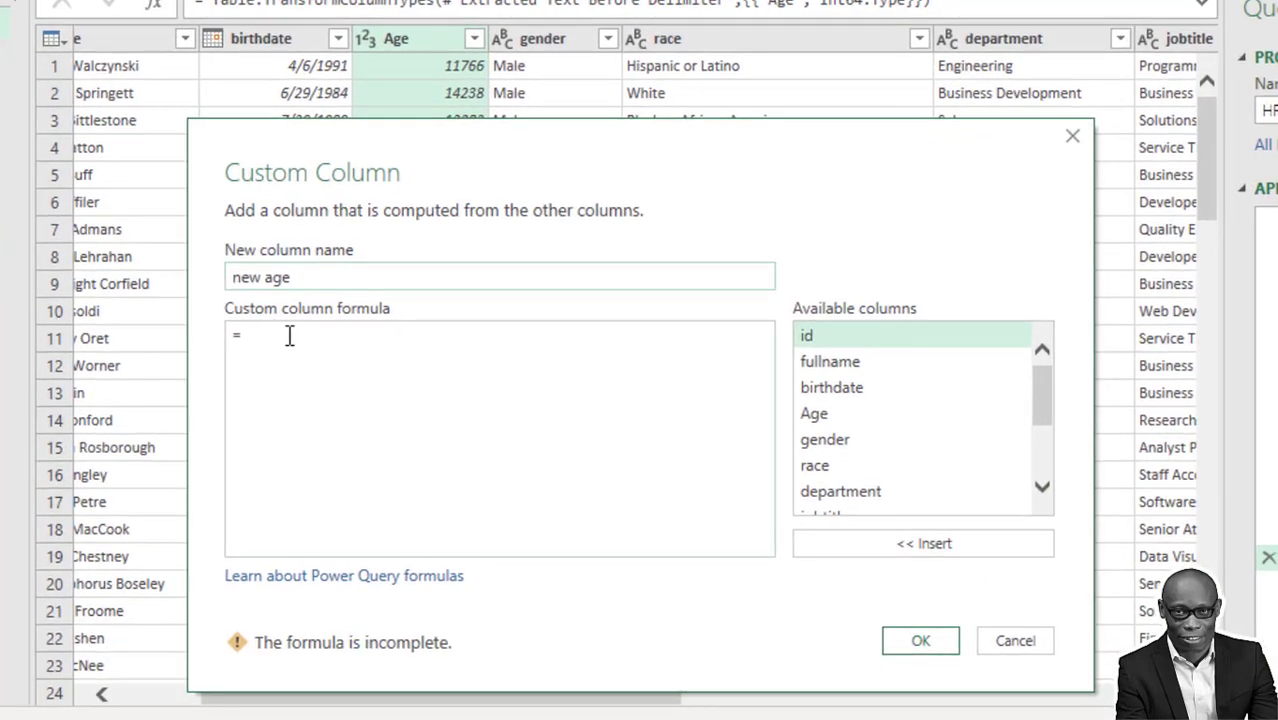
{"action": "left_click", "coordinate": [395, 466]}
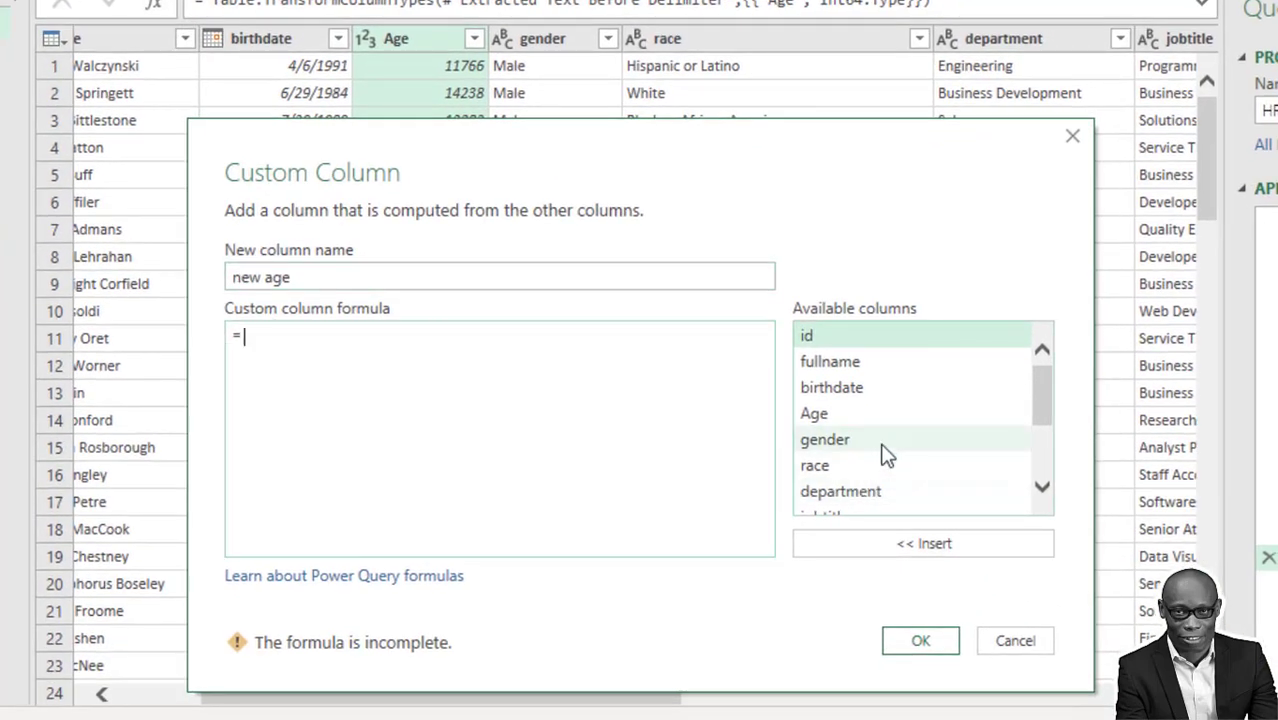
{"action": "double_click", "coordinate": [865, 414]}
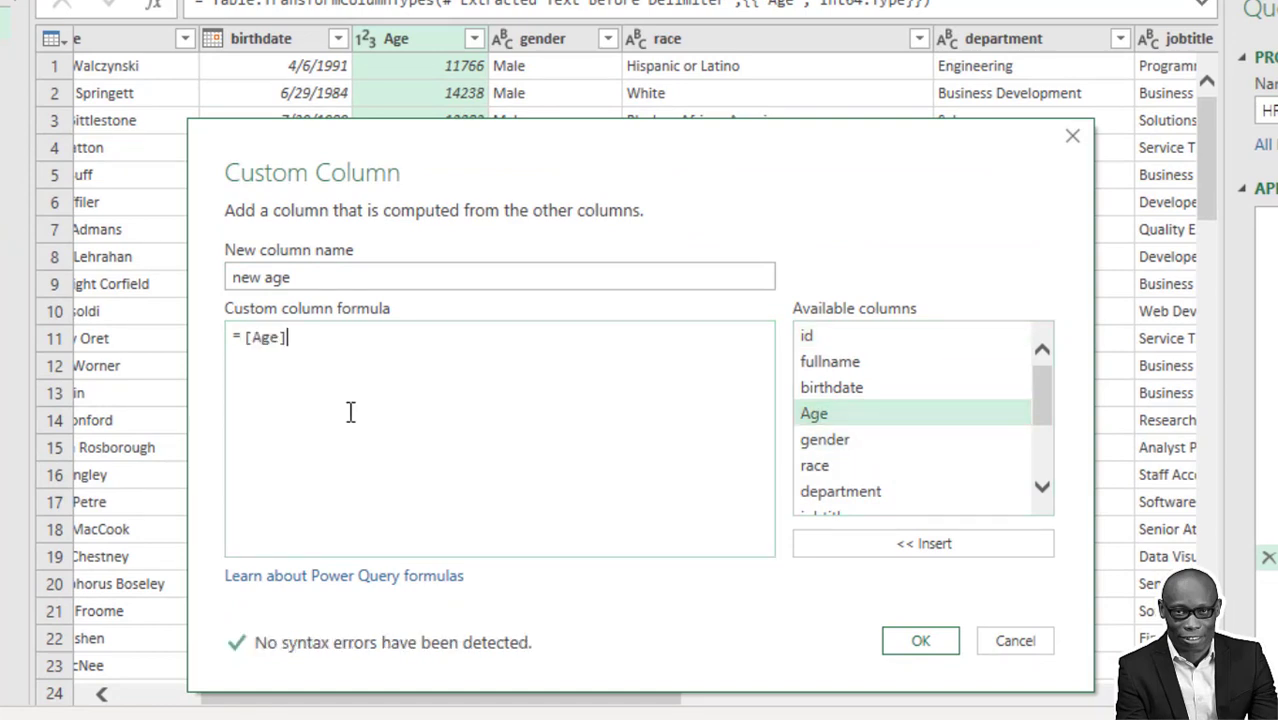
{"action": "type", "text": "/36"}
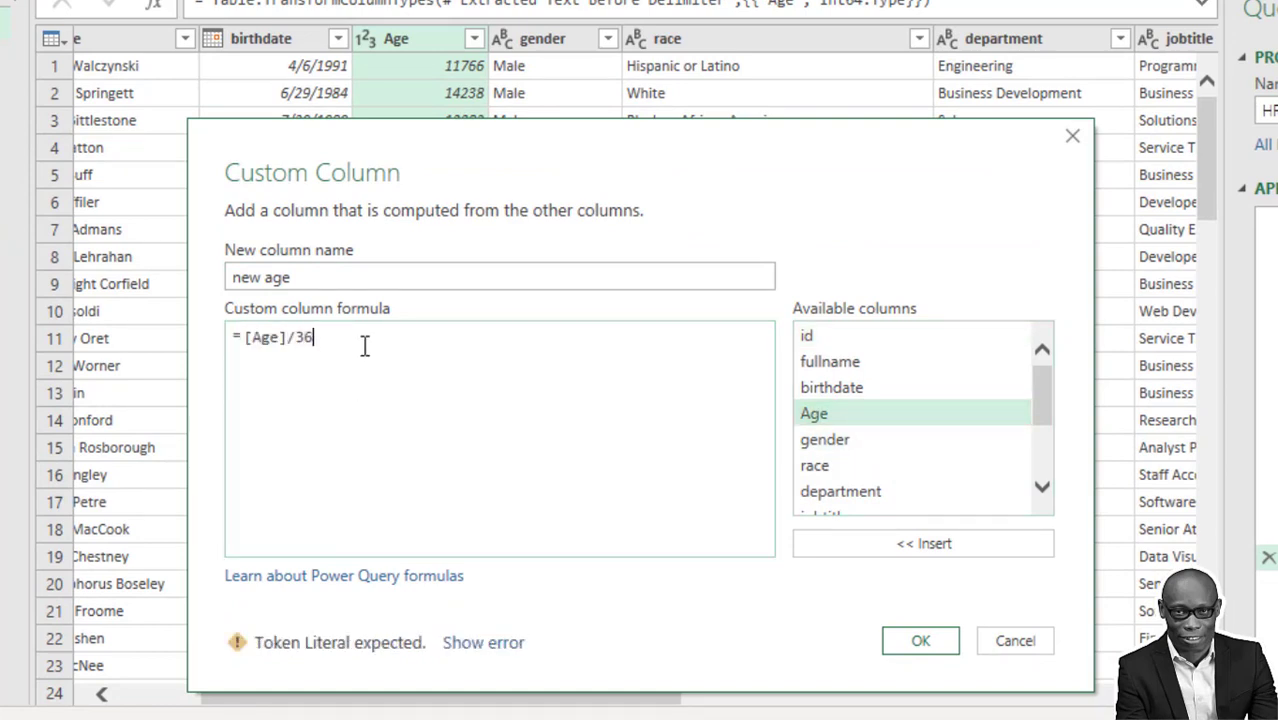
{"action": "type", "text": "5"}
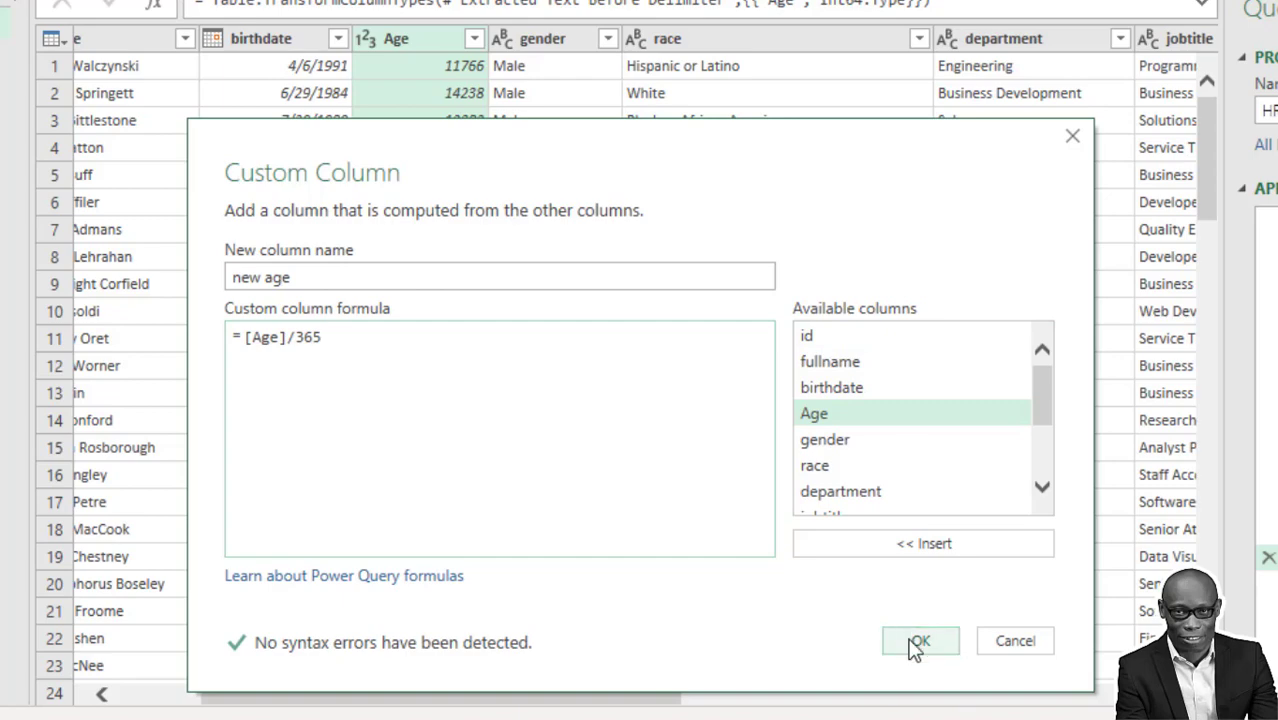
{"action": "left_click", "coordinate": [912, 643]}
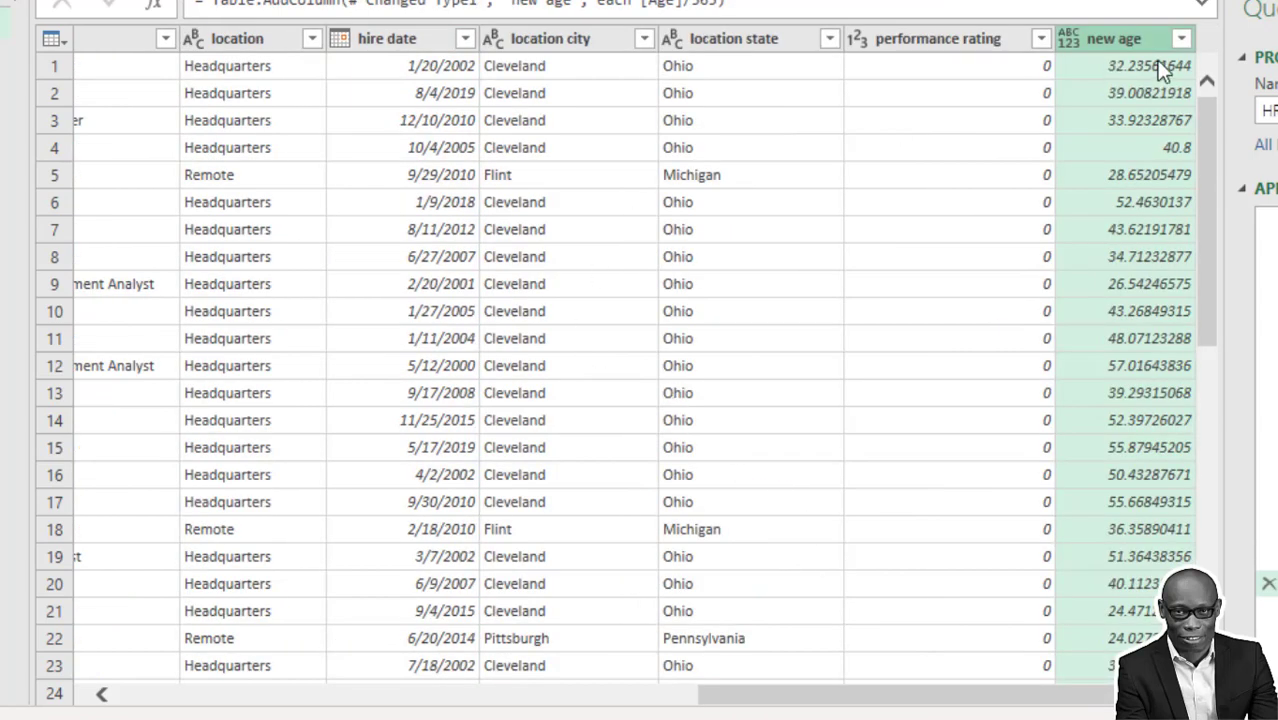
Move the new age column beside Age and set its type to Whole Number.
{"action": "mouse_move", "coordinate": [1144, 36]}
{"action": "left_mouse_down"}
{"action": "mouse_move", "coordinate": [3, 58]}
{"action": "mouse_move", "coordinate": [3, 45]}
{"action": "mouse_move", "coordinate": [277, 68]}
{"action": "left_mouse_up"}
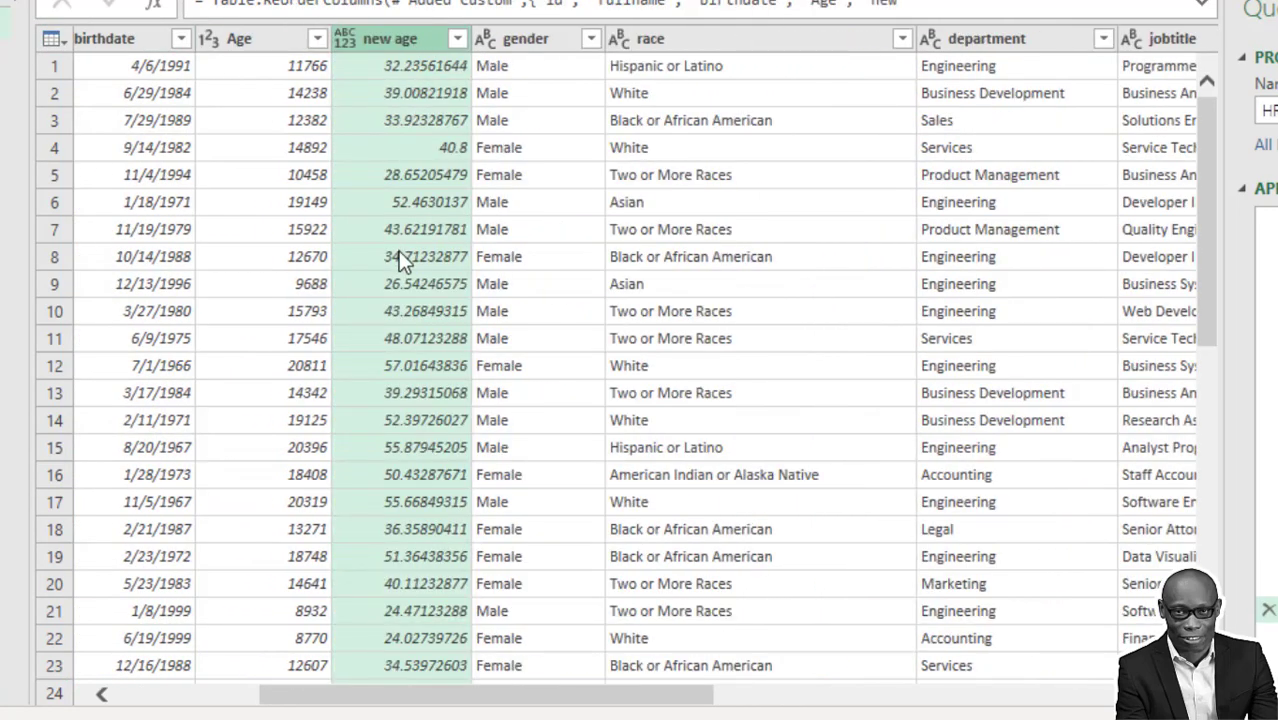
{"action": "left_click", "coordinate": [346, 40]}
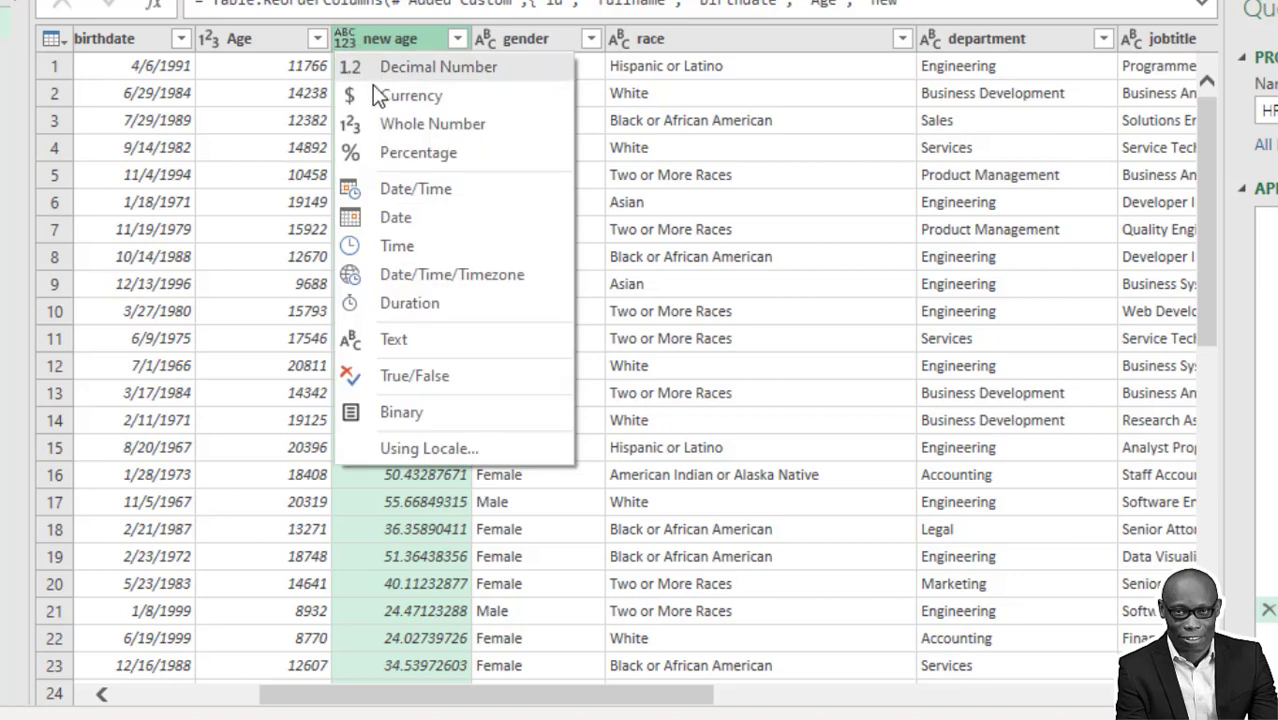
{"action": "left_click", "coordinate": [435, 124]}
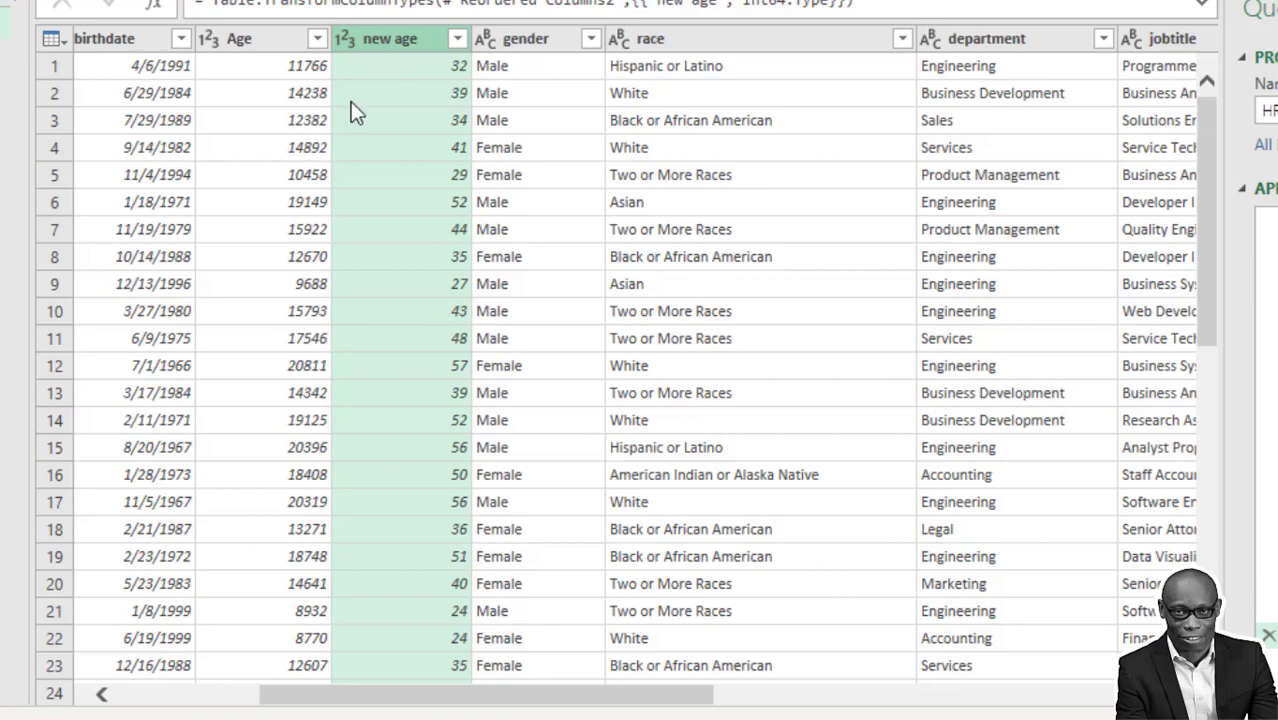
Delete the original Age column and select the birthdate column.
{"action": "left_click", "coordinate": [250, 45]}
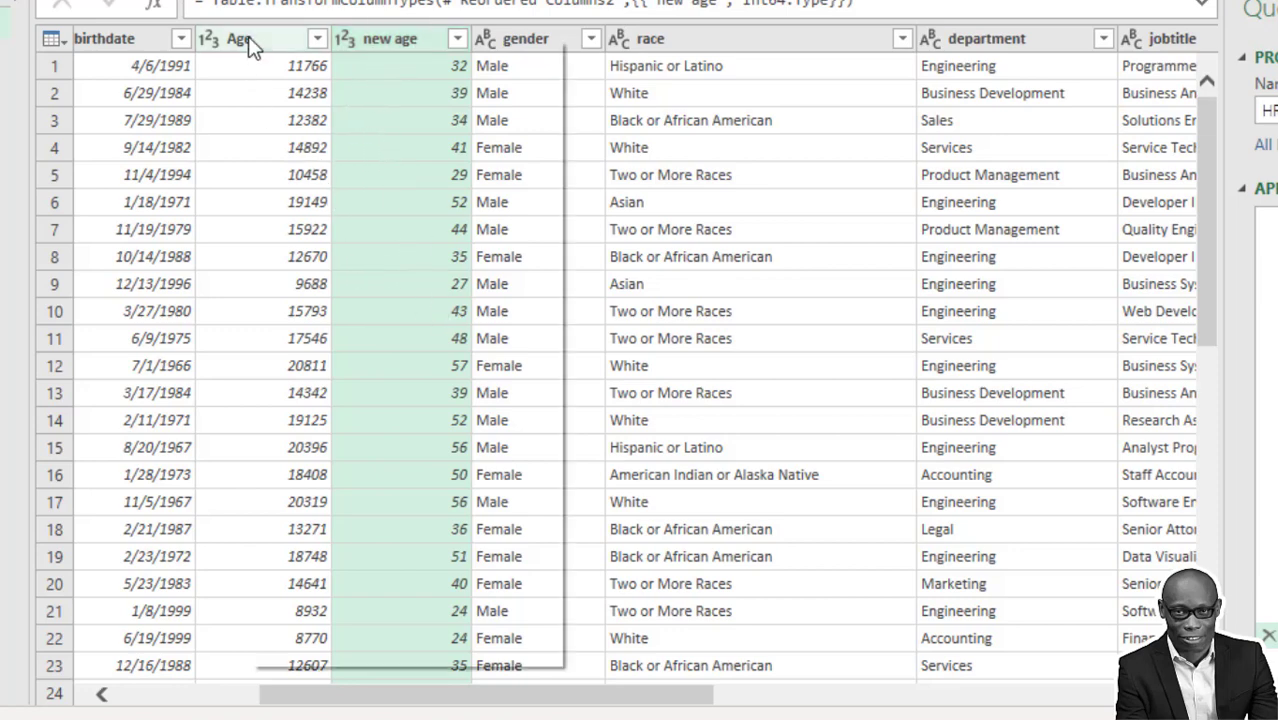
{"action": "key", "text": "Delete"}
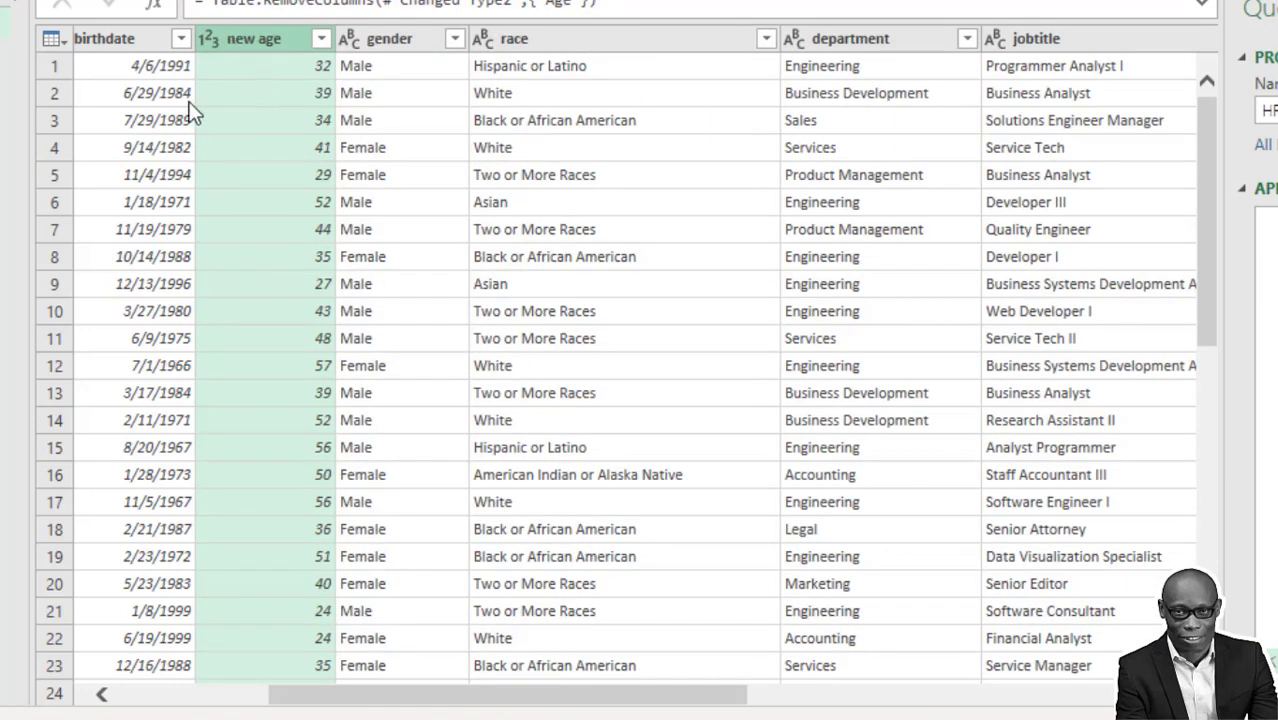
{"action": "scroll", "coordinate": [415, 40], "scroll_direction": "left", "scroll_amount": 3}
{"action": "left_click", "coordinate": [415, 40]}
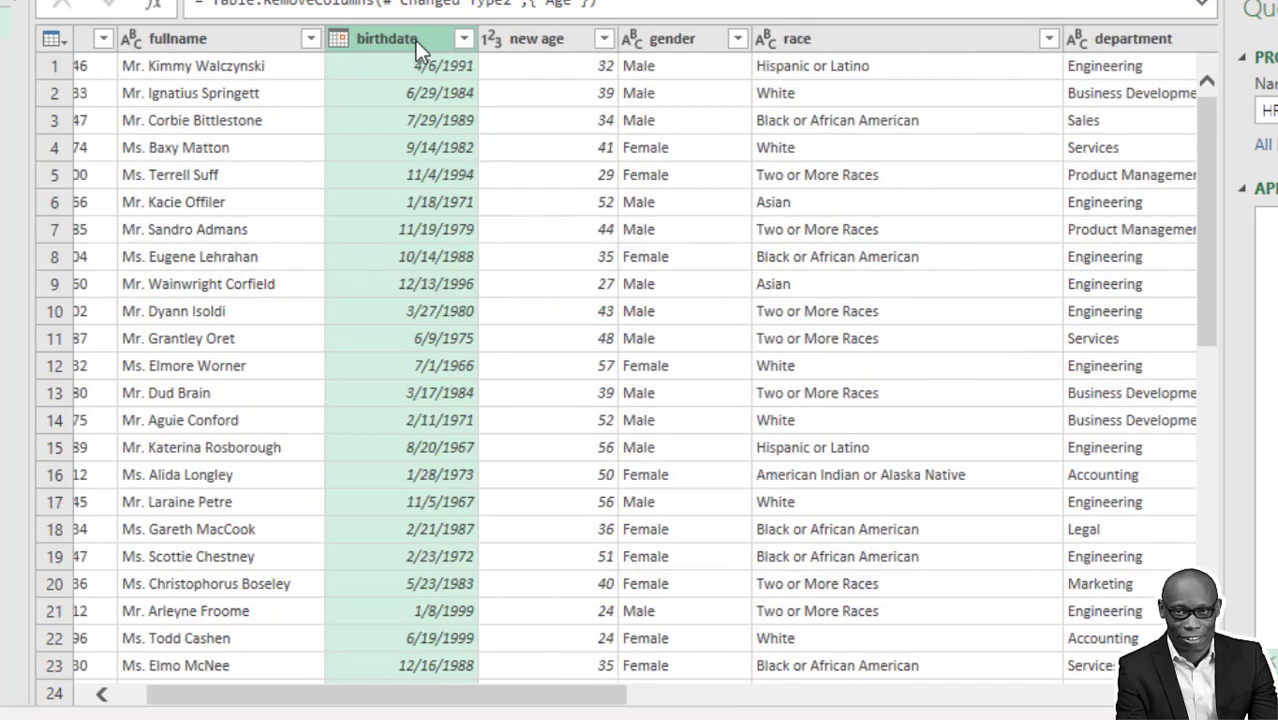
Review the birthdate filter list, whose earliest dates fall in 1965.
{"action": "left_click", "coordinate": [464, 38]}
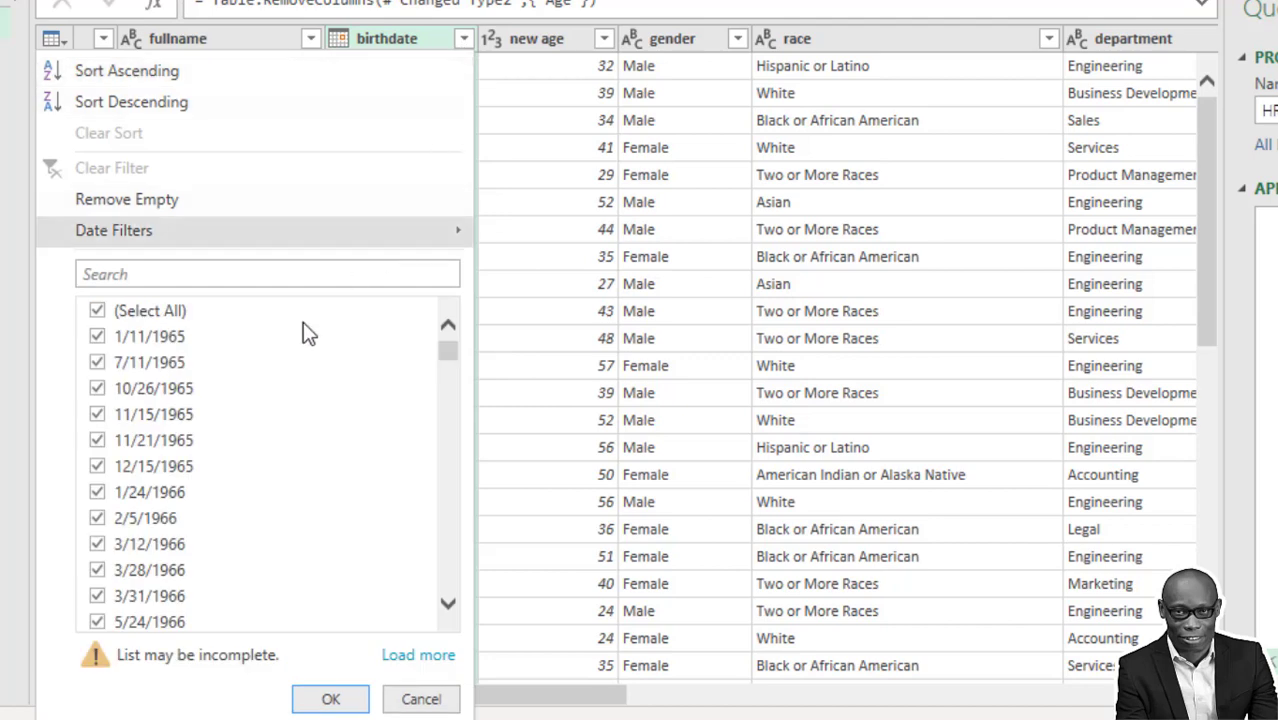
{"action": "mouse_move", "coordinate": [449, 349]}
{"action": "left_mouse_down"}
{"action": "mouse_move", "coordinate": [432, 575]}
{"action": "mouse_move", "coordinate": [470, 350]}
{"action": "left_mouse_up"}
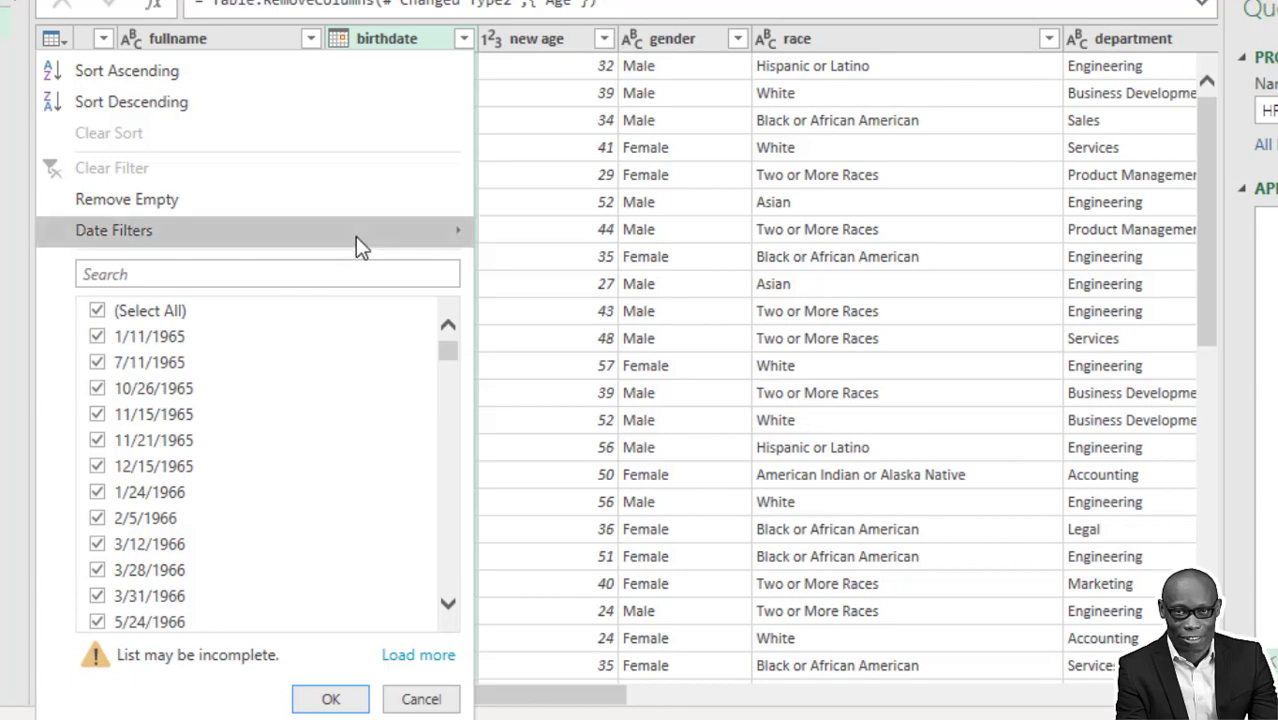
Name the conditional column 'age range' and test birthdate with 'is before or equal to'.
{"action": "mouse_move", "coordinate": [250, 230]}
{"action": "left_click", "coordinate": [386, 46]}
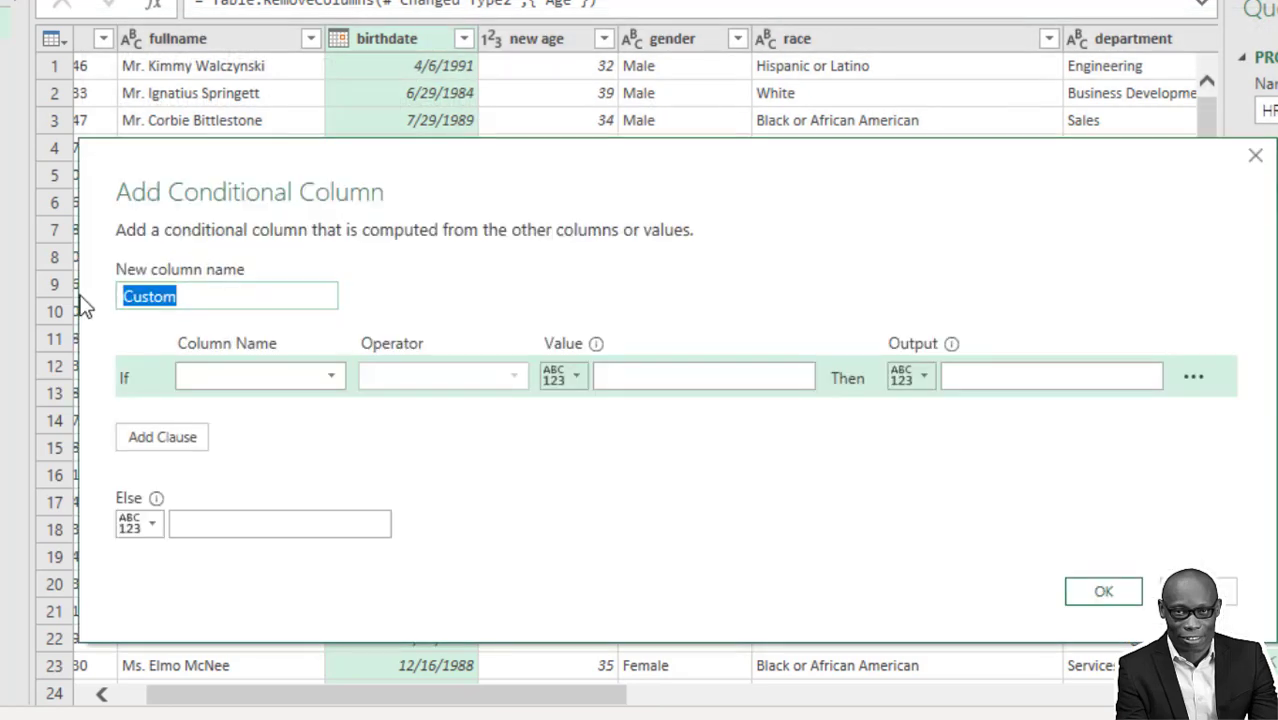
{"action": "type", "text": "age range"}
{"action": "left_click", "coordinate": [296, 398]}
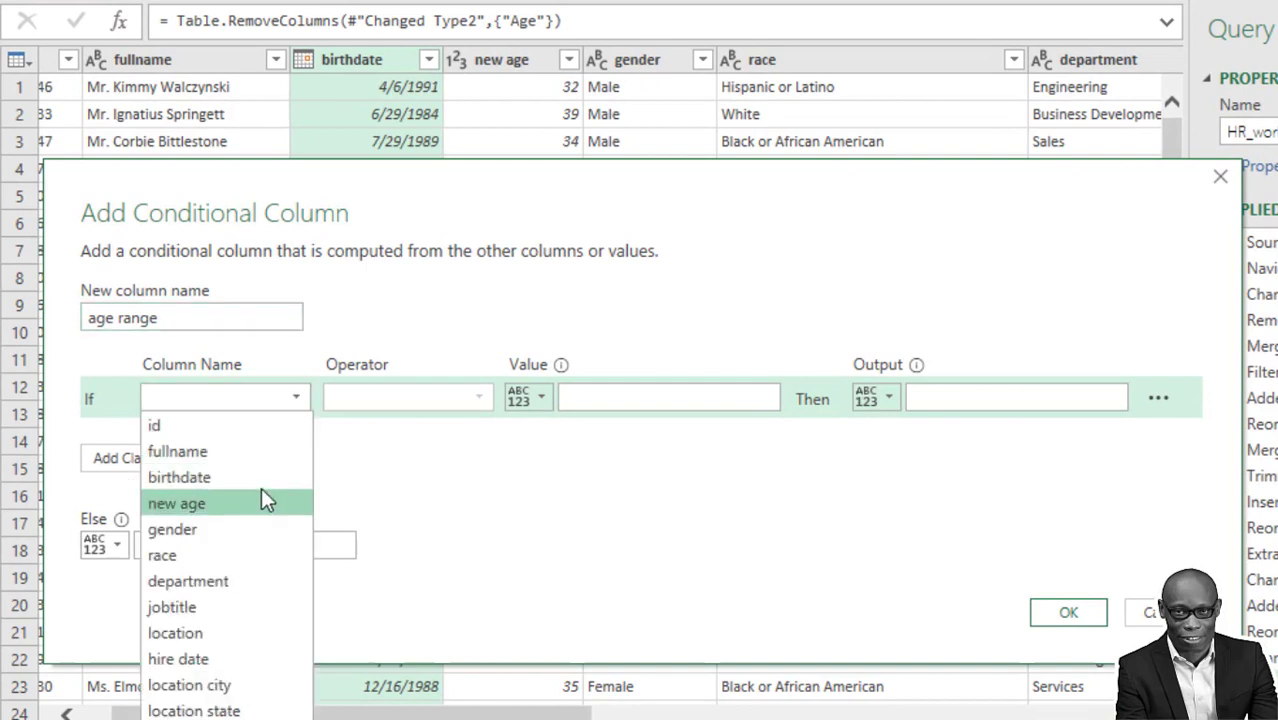
{"action": "left_click", "coordinate": [372, 453]}
{"action": "left_click", "coordinate": [484, 399]}
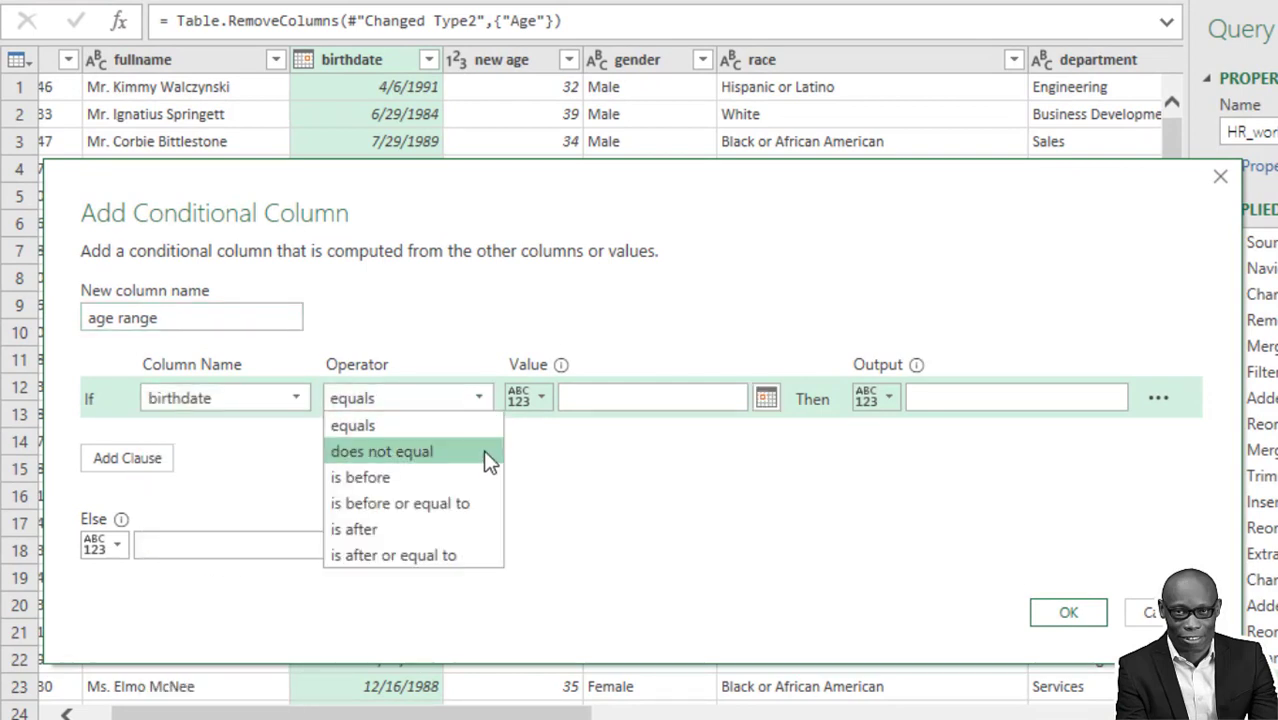
{"action": "left_click", "coordinate": [480, 511]}
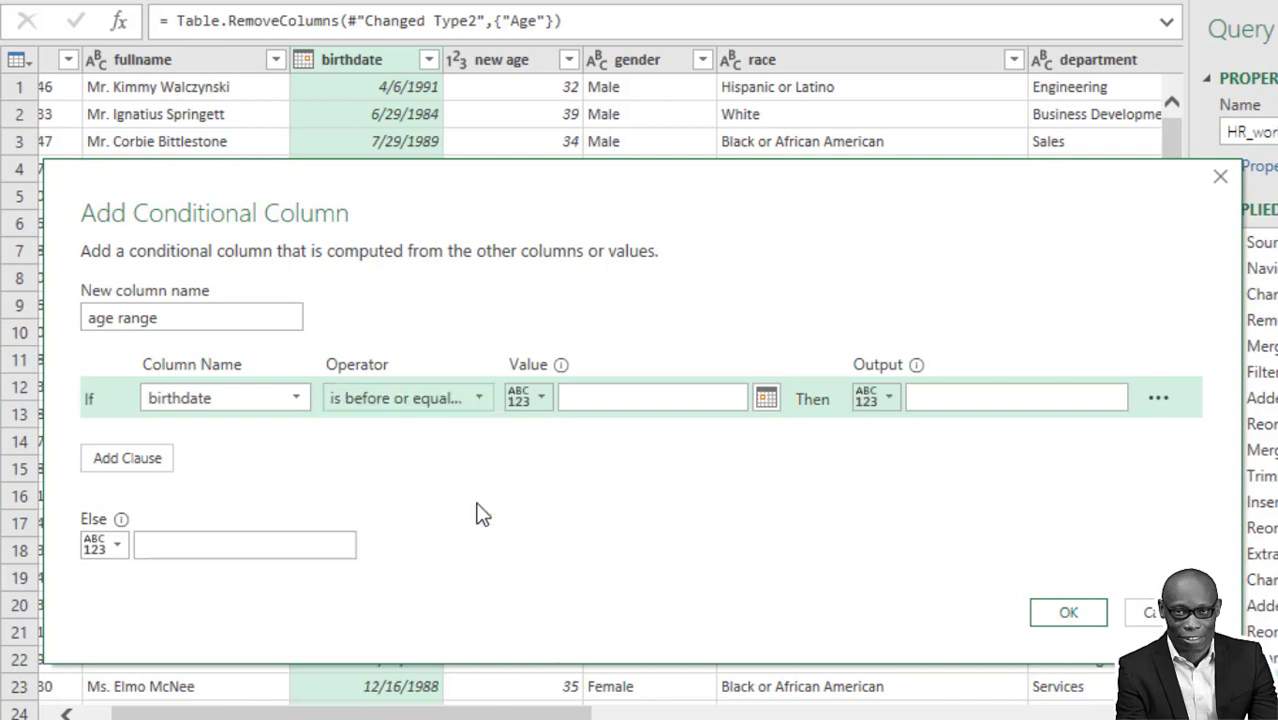
Set the first rule's cutoff to 1/1/1970 with output '53 years and above'.
{"action": "left_click", "coordinate": [601, 394]}
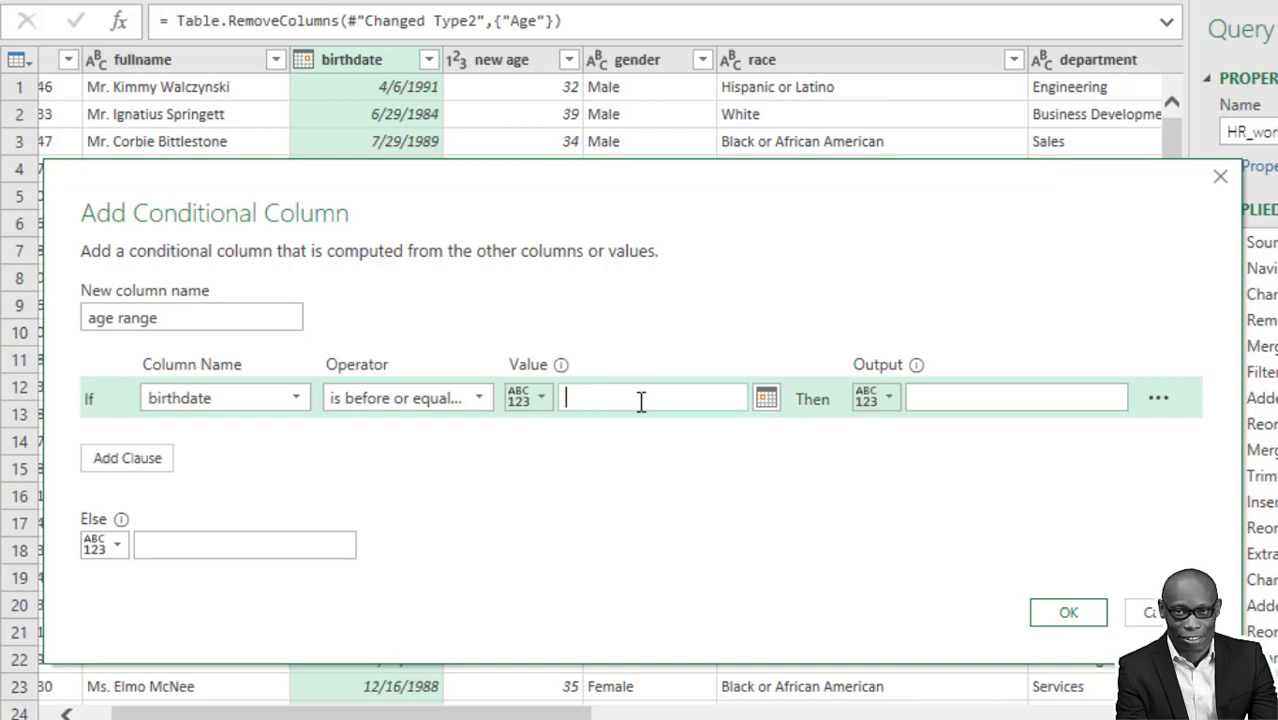
{"action": "left_click", "coordinate": [767, 400]}
{"action": "left_click", "coordinate": [527, 430]}
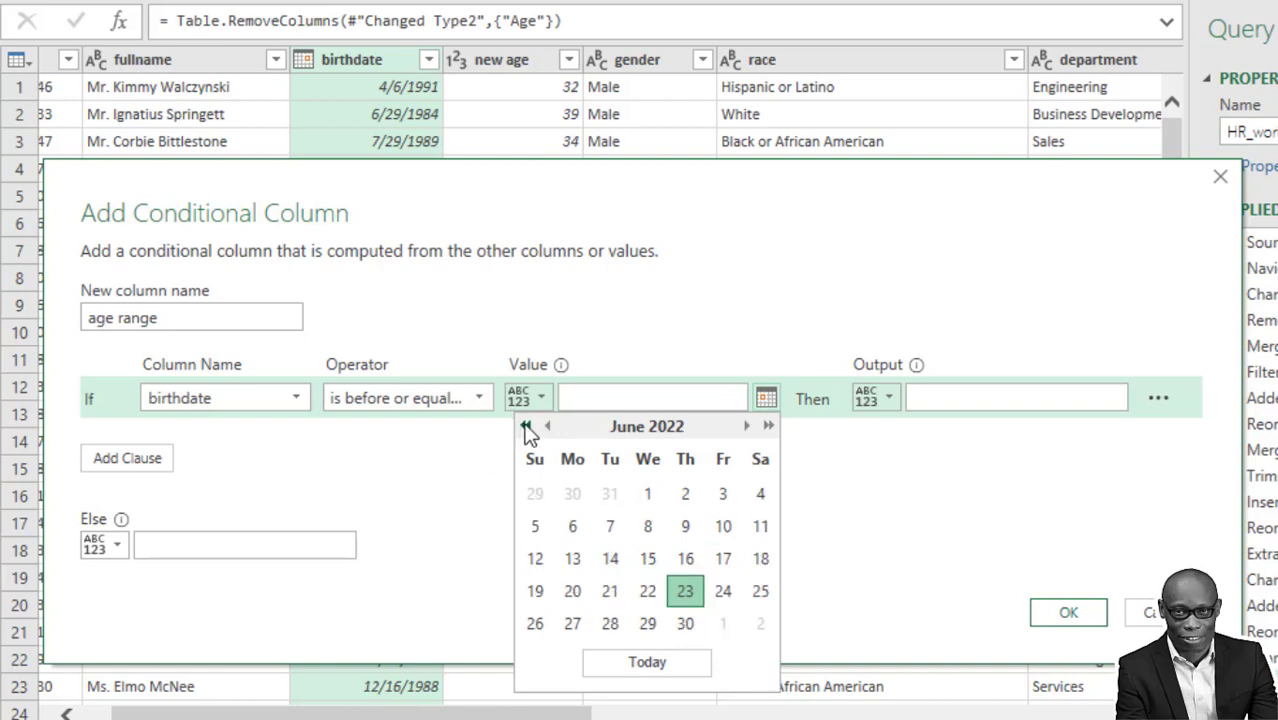
{"action": "left_click", "coordinate": [688, 494]}
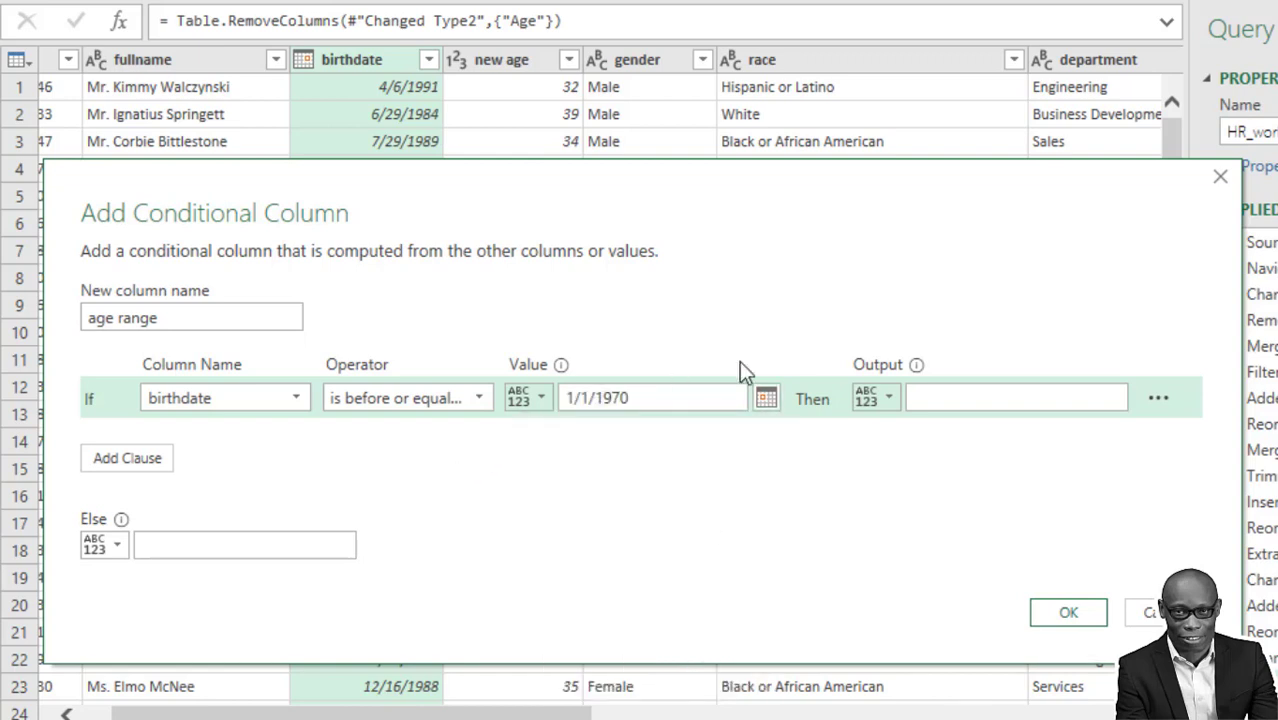
{"action": "left_click", "coordinate": [981, 397]}
{"action": "type", "text": "3 years ag"}
{"action": "key", "text": "BackSpace"}
{"action": "type", "text": "nd above"}
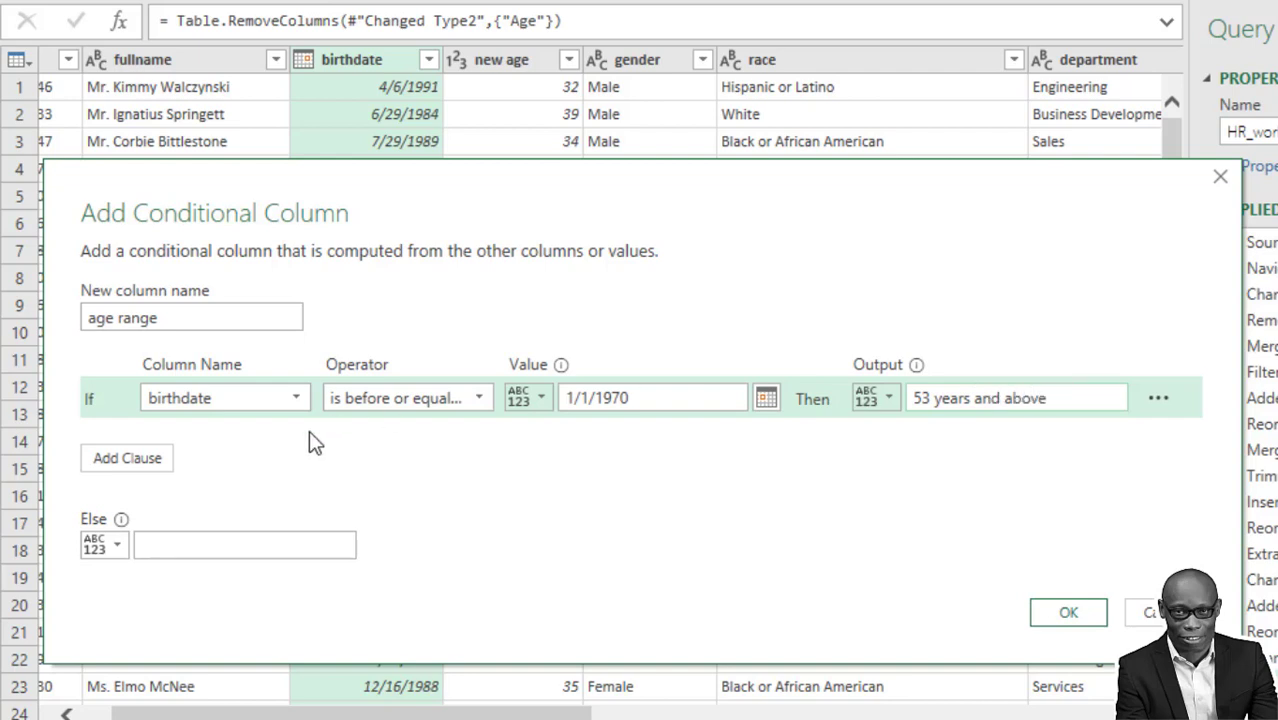
Add a second rule: birthdate on or before 1/1/1980 outputs '40-52 years'.
{"action": "left_click", "coordinate": [123, 458]}
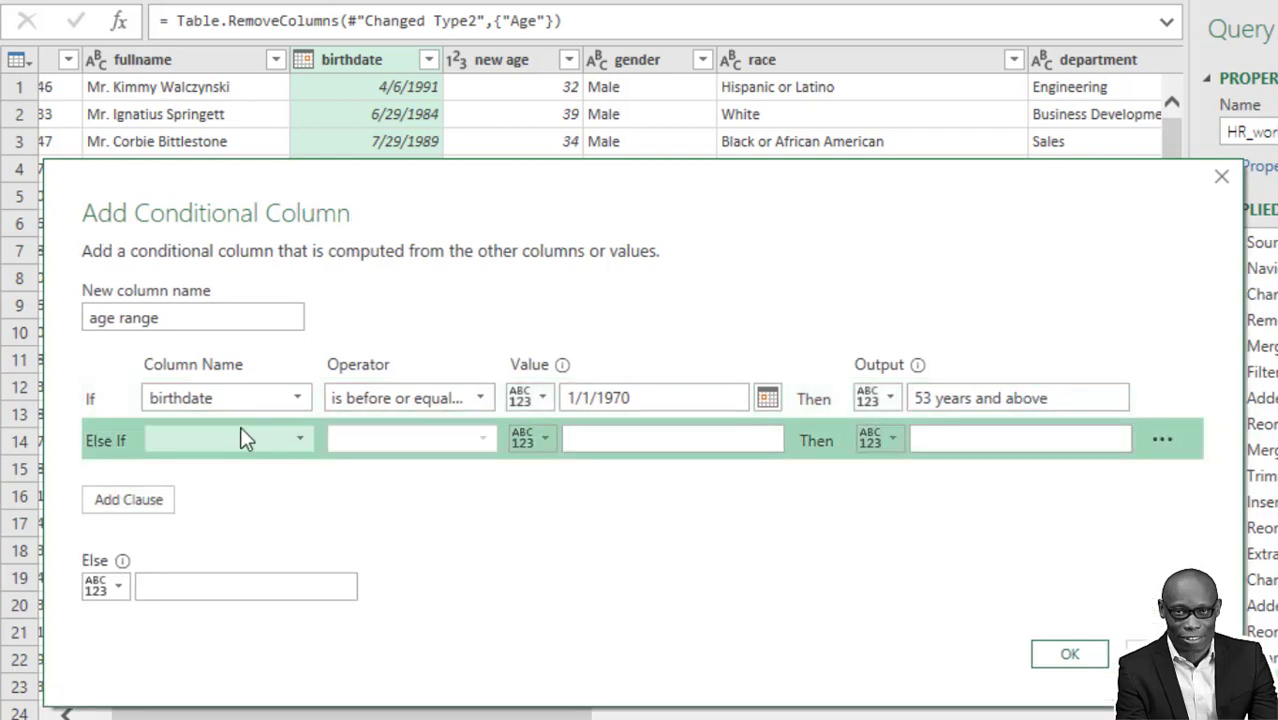
{"action": "left_click", "coordinate": [292, 437]}
{"action": "left_click", "coordinate": [247, 155]}
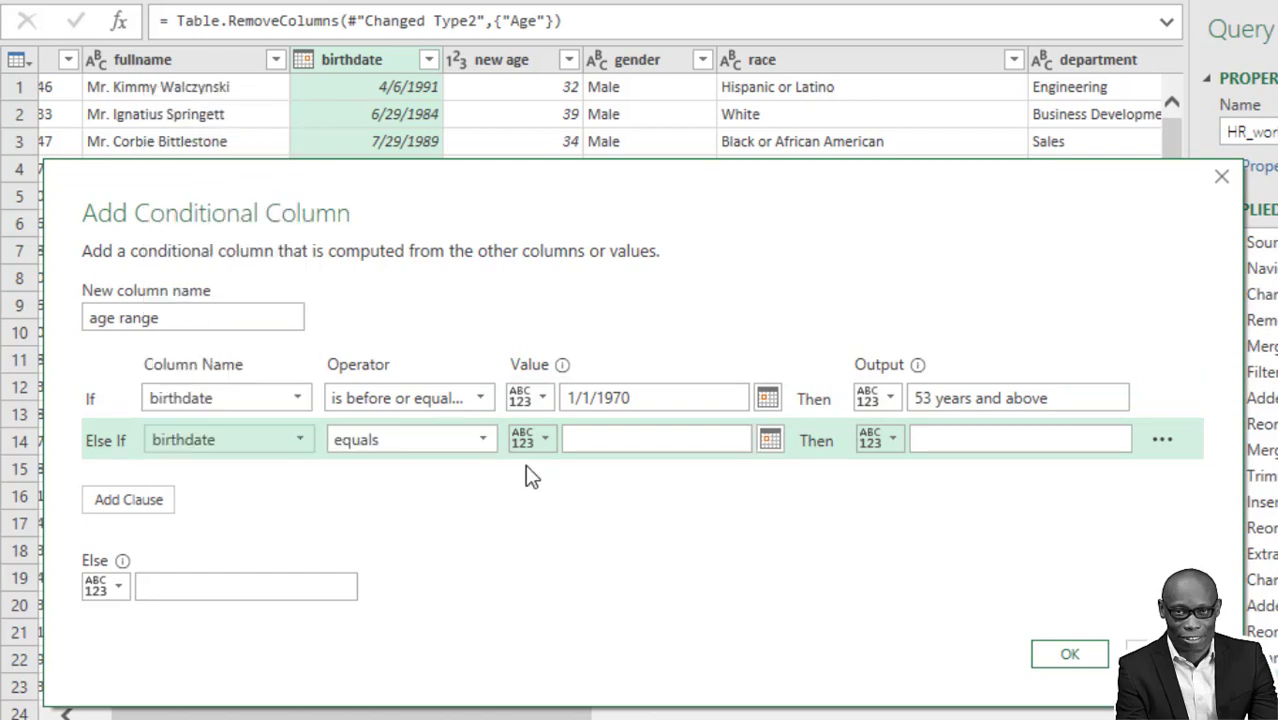
{"action": "left_click", "coordinate": [483, 439]}
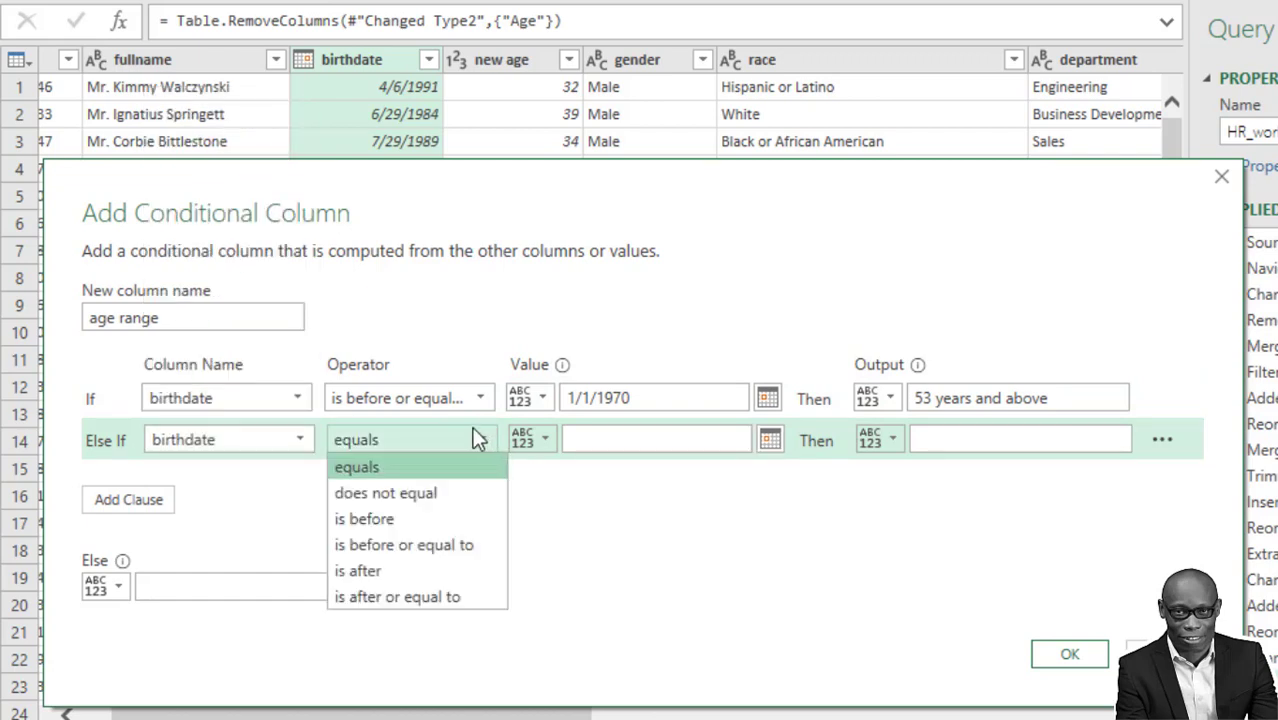
{"action": "left_click", "coordinate": [447, 555]}
{"action": "left_click_drag", "start_coordinate": [650, 398], "coordinate": [540, 398]}
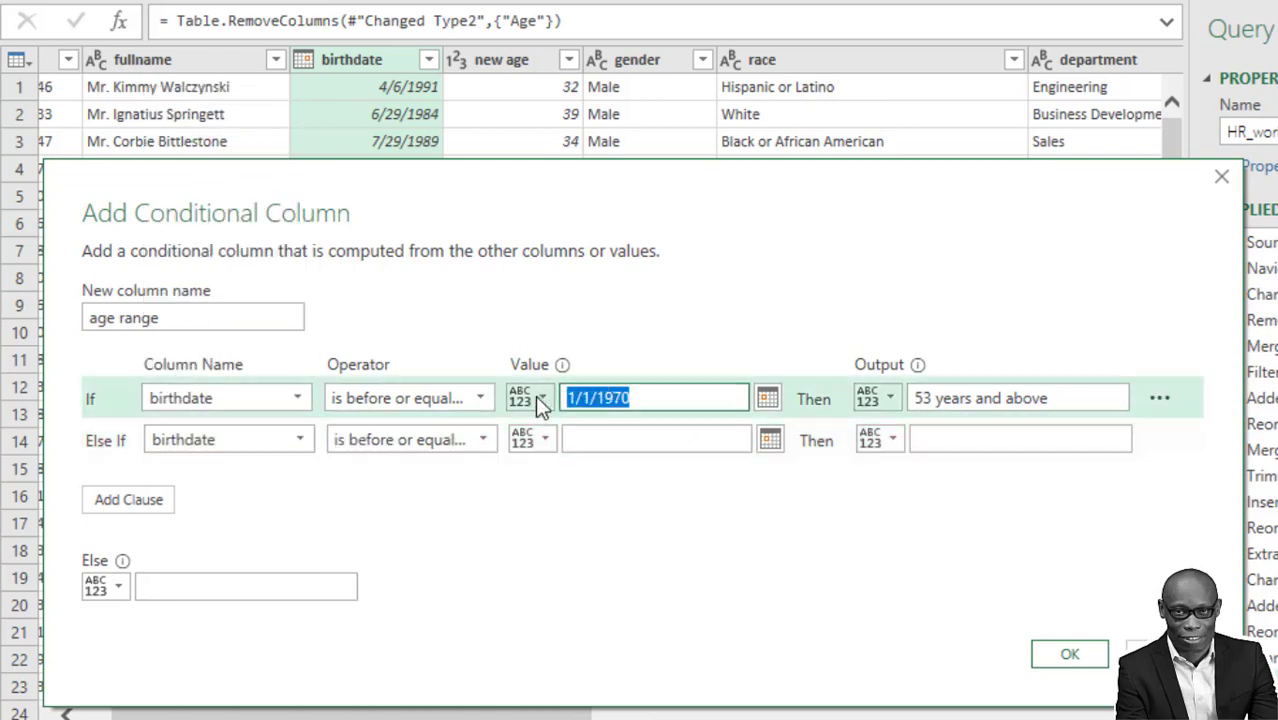
{"action": "left_click", "coordinate": [616, 447]}
{"action": "type", "text": "1/1/1970"}
{"action": "key", "text": "Left"}
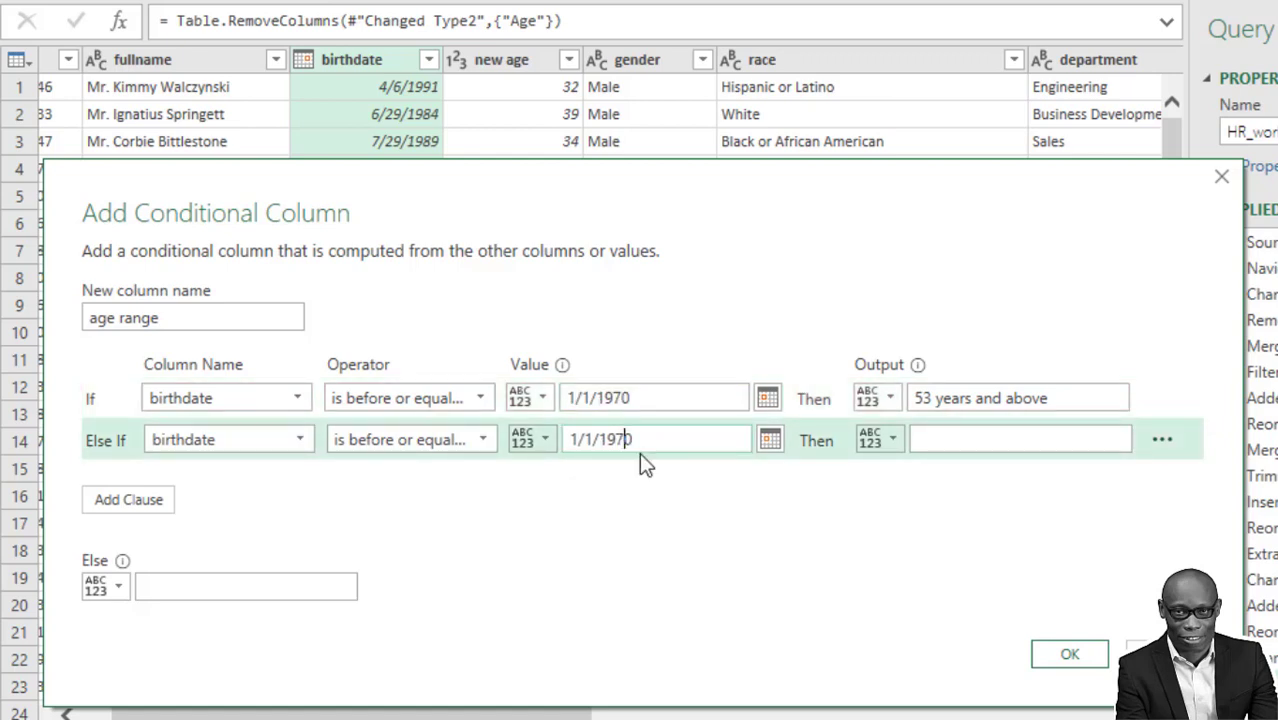
{"action": "type", "text": "8"}
{"action": "left_click", "coordinate": [949, 440]}
{"action": "type", "text": "40-"}
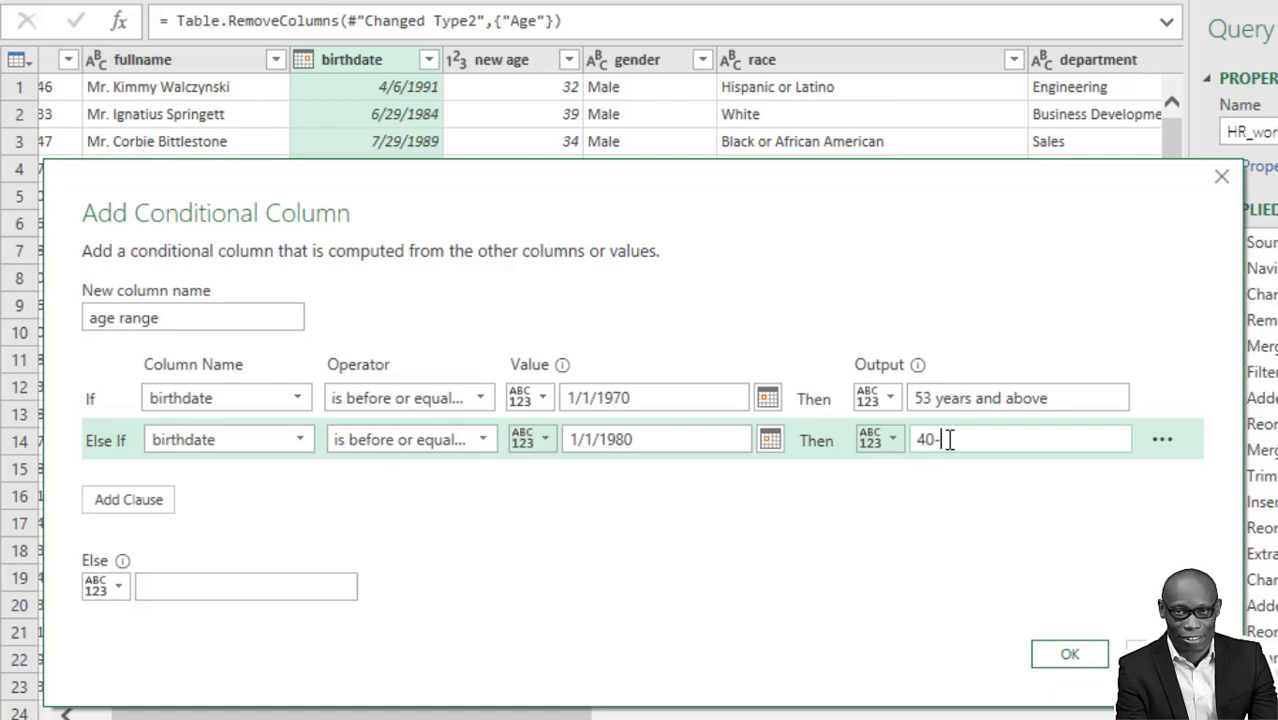
{"action": "type", "text": "52"}
{"action": "type", "text": " years"}
Add a third rule testing birthdate on or before 1/1/1990.
{"action": "left_click", "coordinate": [127, 496]}
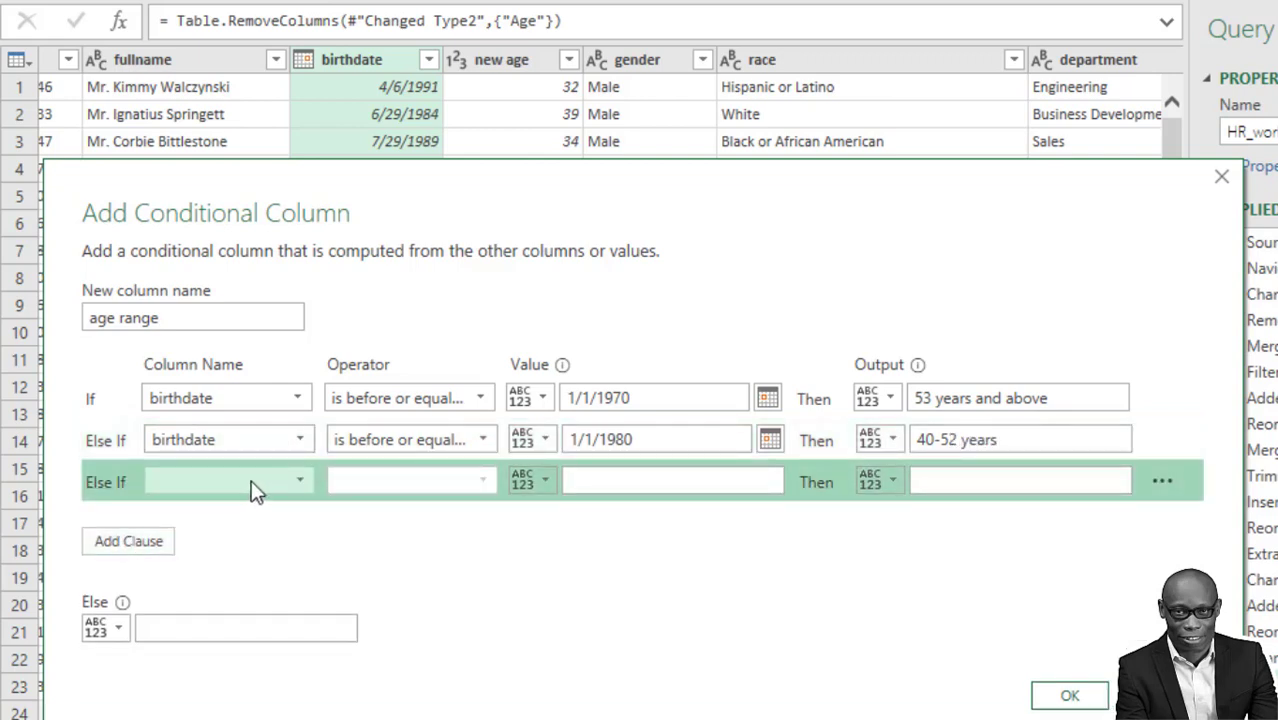
{"action": "left_click", "coordinate": [306, 476]}
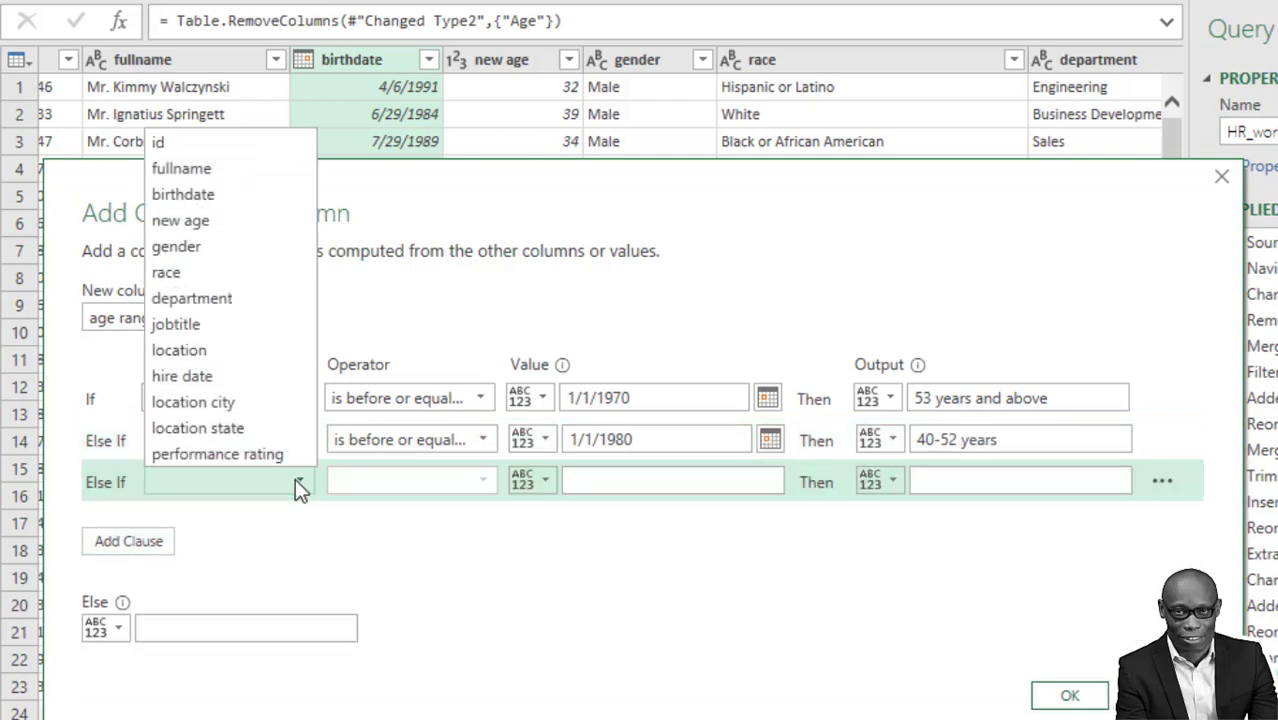
{"action": "left_click", "coordinate": [222, 197]}
{"action": "left_click", "coordinate": [482, 480]}
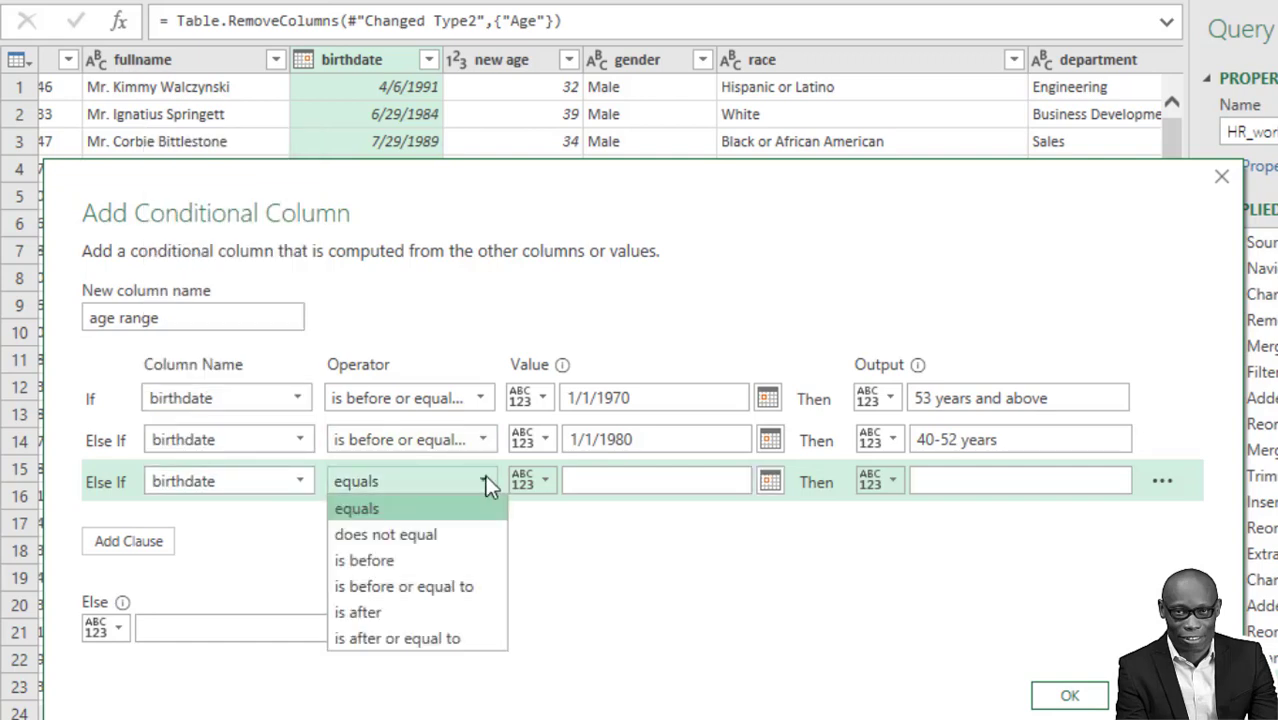
{"action": "left_click", "coordinate": [465, 588]}
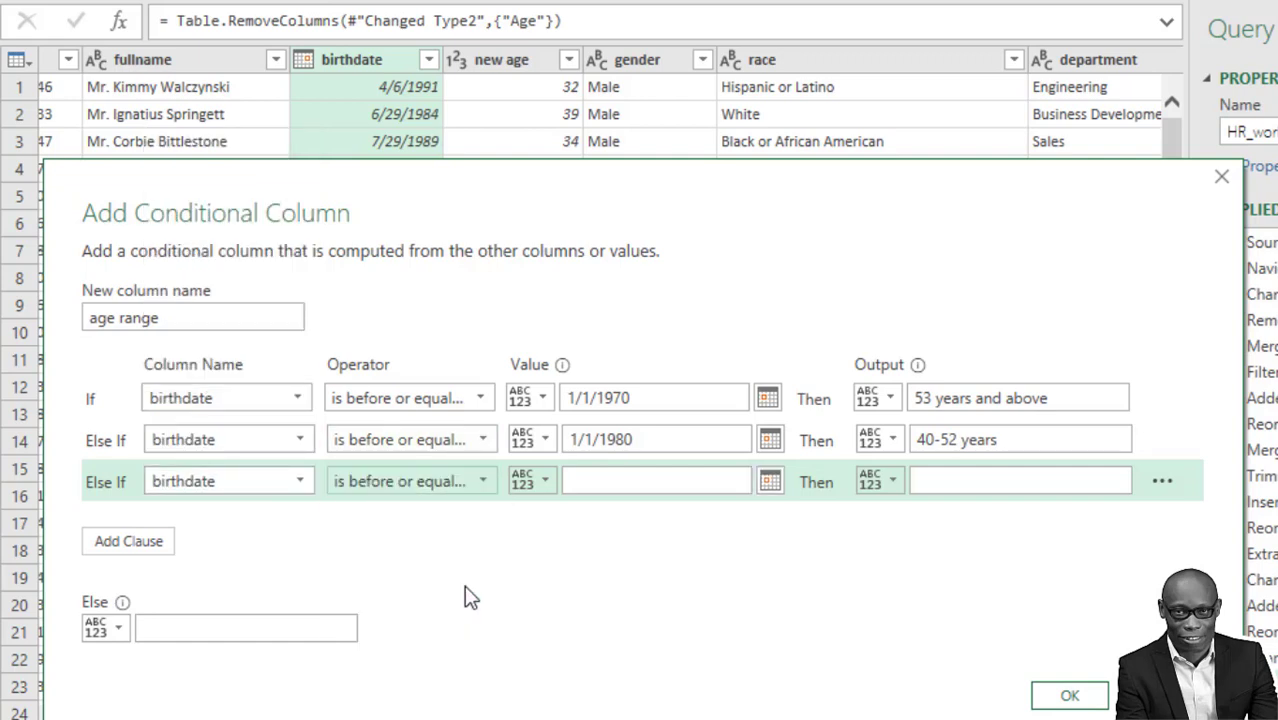
{"action": "left_click", "coordinate": [577, 482]}
{"action": "type", "text": "1/1/1980"}
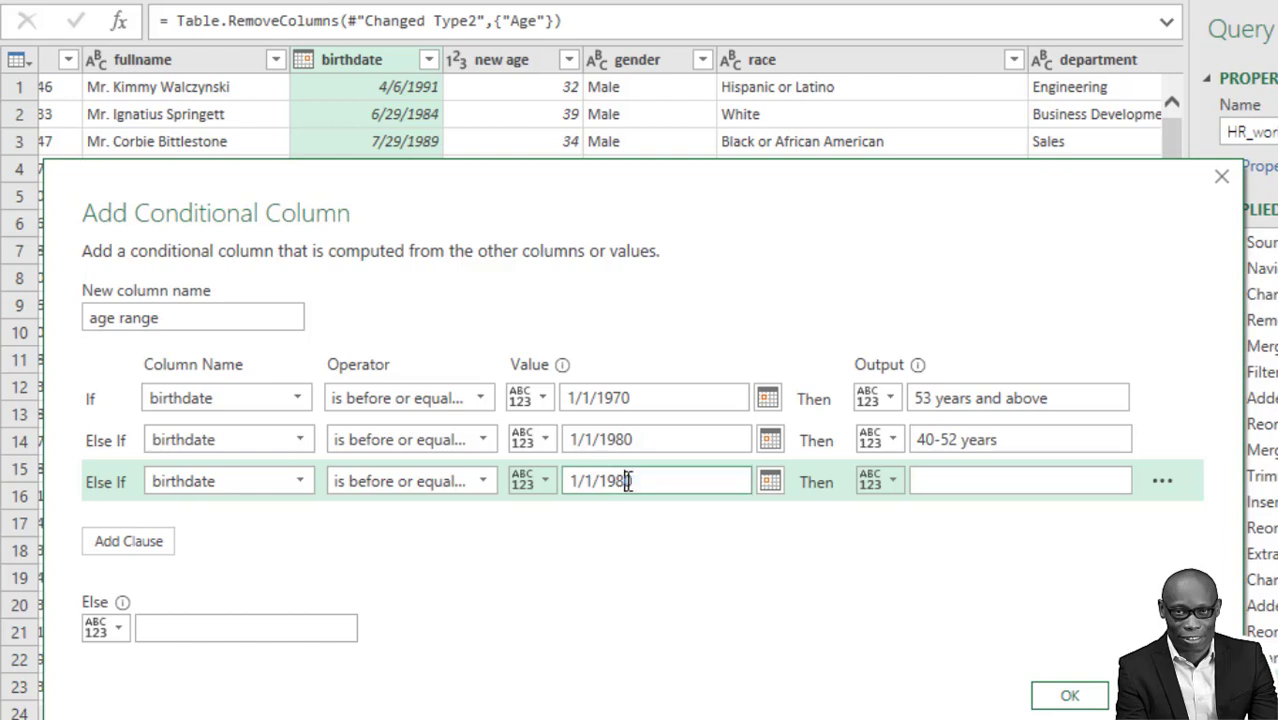
{"action": "key", "text": "BackSpace"}
{"action": "key", "text": "BackSpace"}
{"action": "type", "text": "90"}
Label the third rule '30-42 years'.
{"action": "left_click_drag", "start_coordinate": [985, 440], "coordinate": [901, 440]}
{"action": "key", "text": "ctrl+c"}
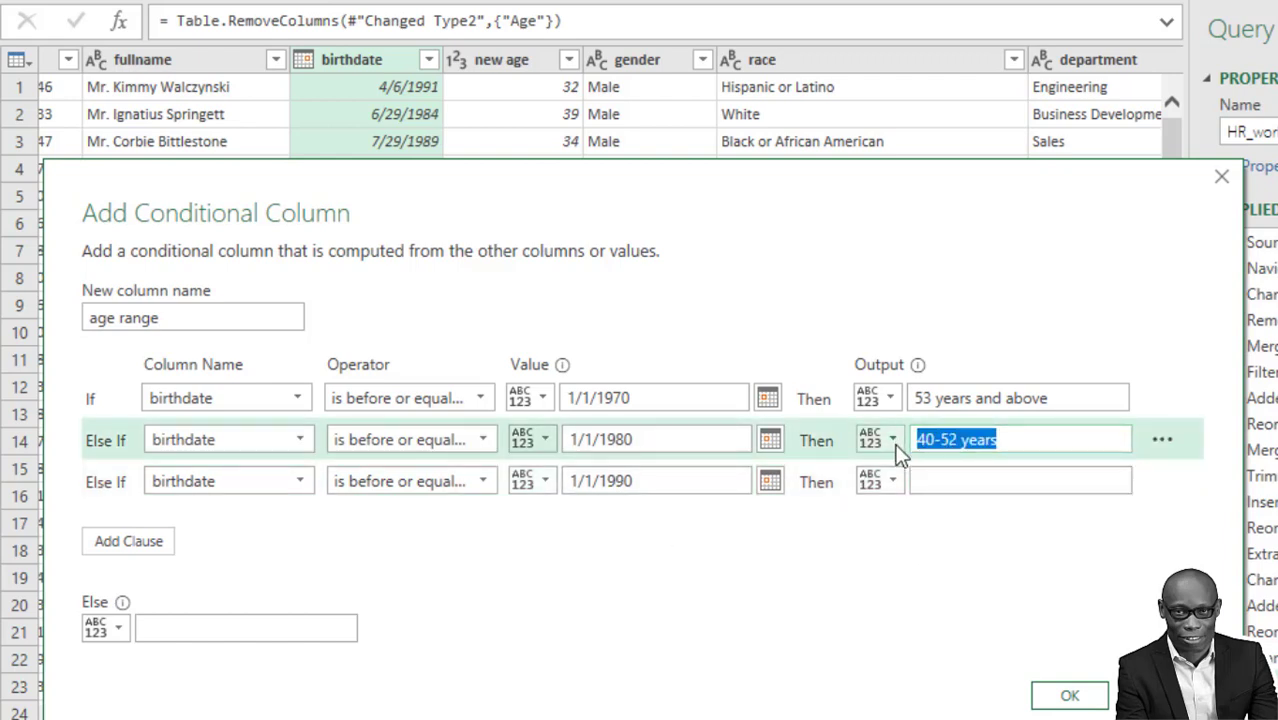
{"action": "left_click", "coordinate": [931, 482]}
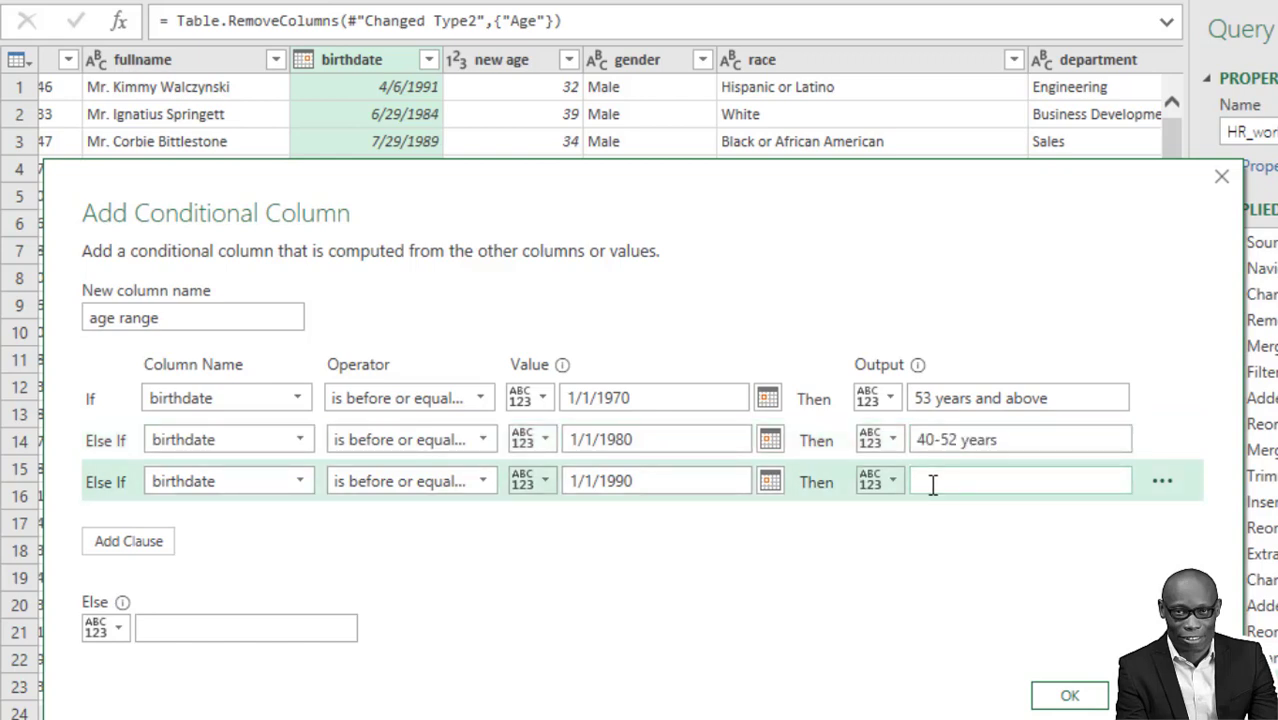
{"action": "key", "text": "ctrl+v"}
{"action": "key", "text": "BackSpace"}
{"action": "type", "text": "3"}
{"action": "key", "text": "Right"}
{"action": "key", "text": "Right"}
{"action": "key", "text": "Right"}
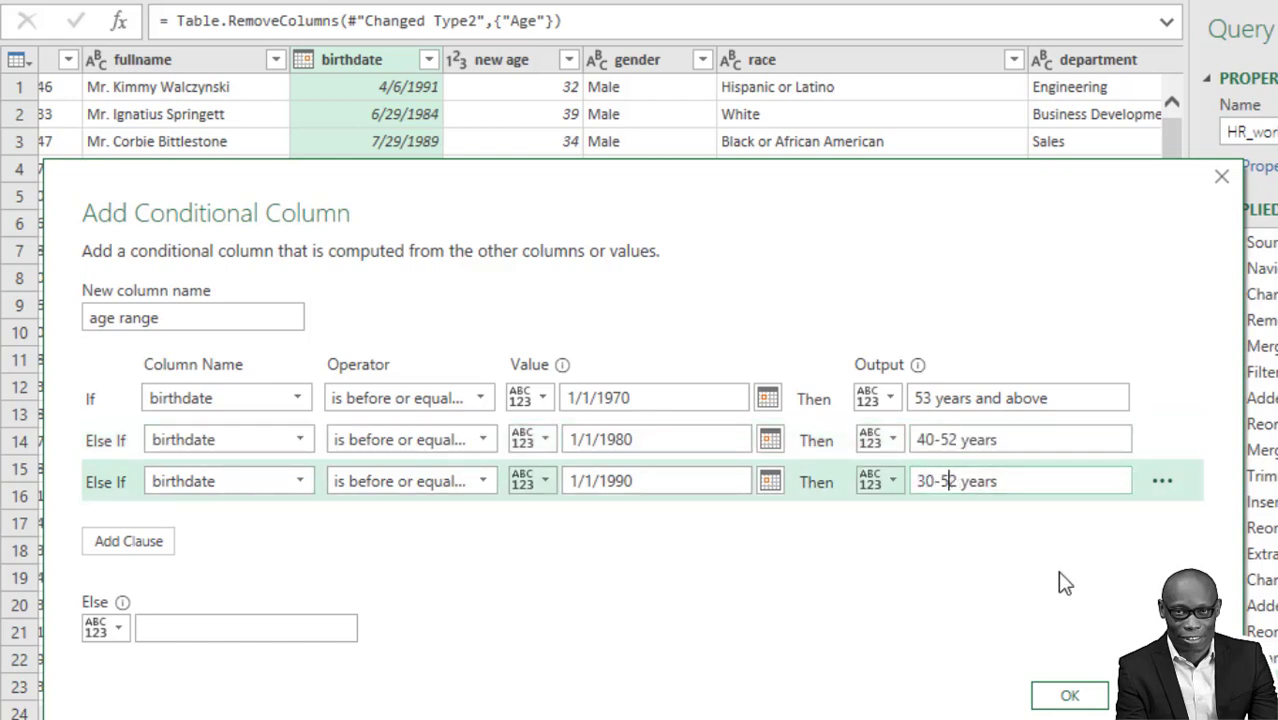
{"action": "key", "text": "BackSpace"}
{"action": "type", "text": "4"}
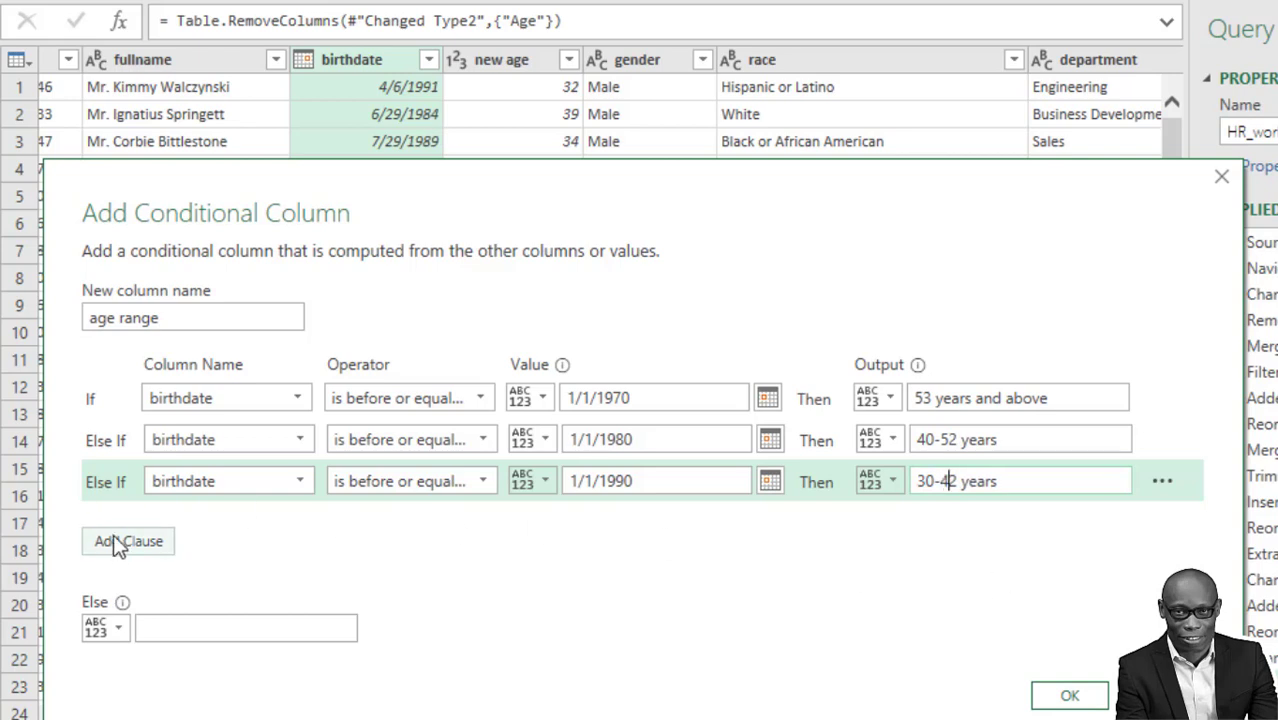
Add a fourth rule testing birthdate on or before 1/1/2000.
{"action": "left_click", "coordinate": [143, 541]}
{"action": "left_click", "coordinate": [300, 521]}
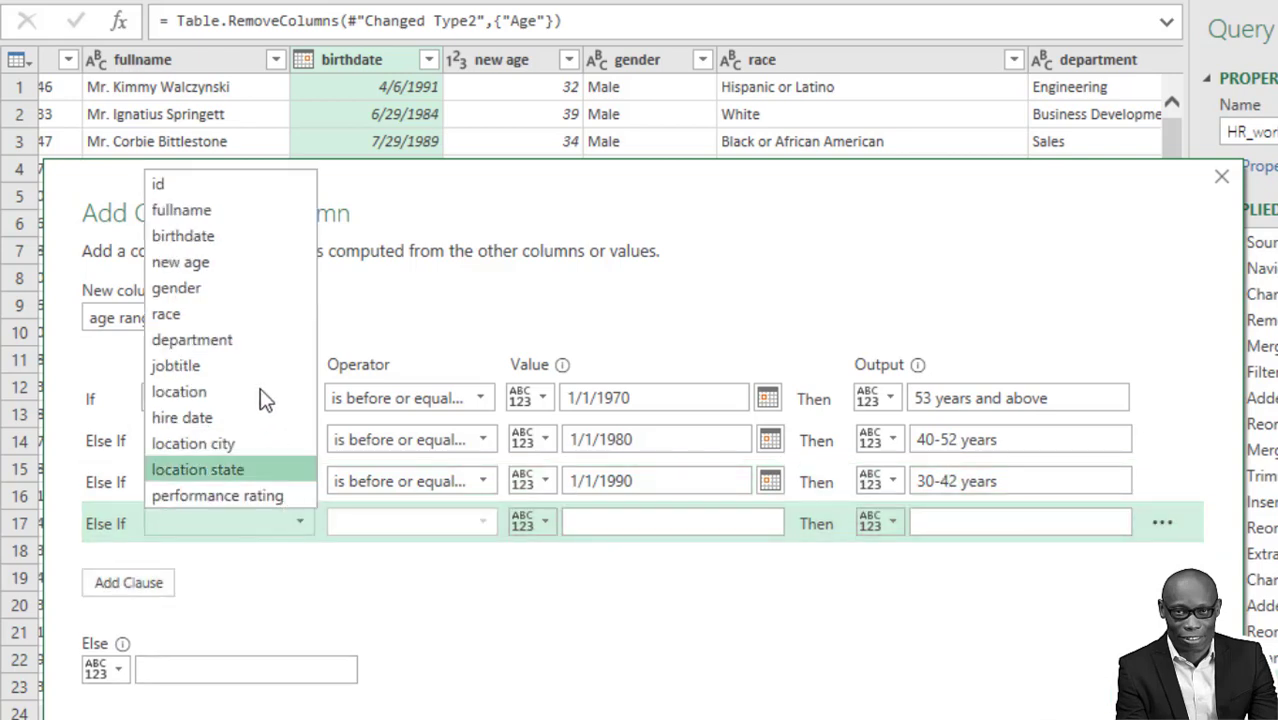
{"action": "left_click", "coordinate": [248, 237]}
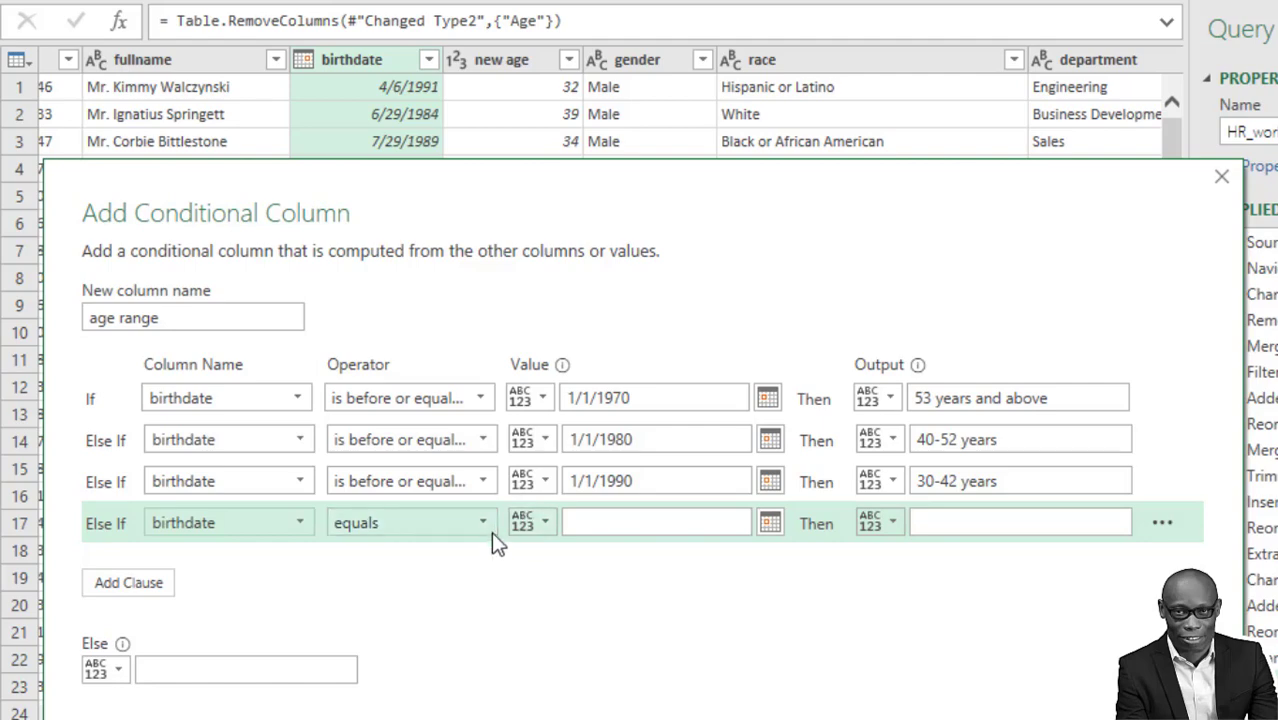
{"action": "left_click", "coordinate": [490, 523]}
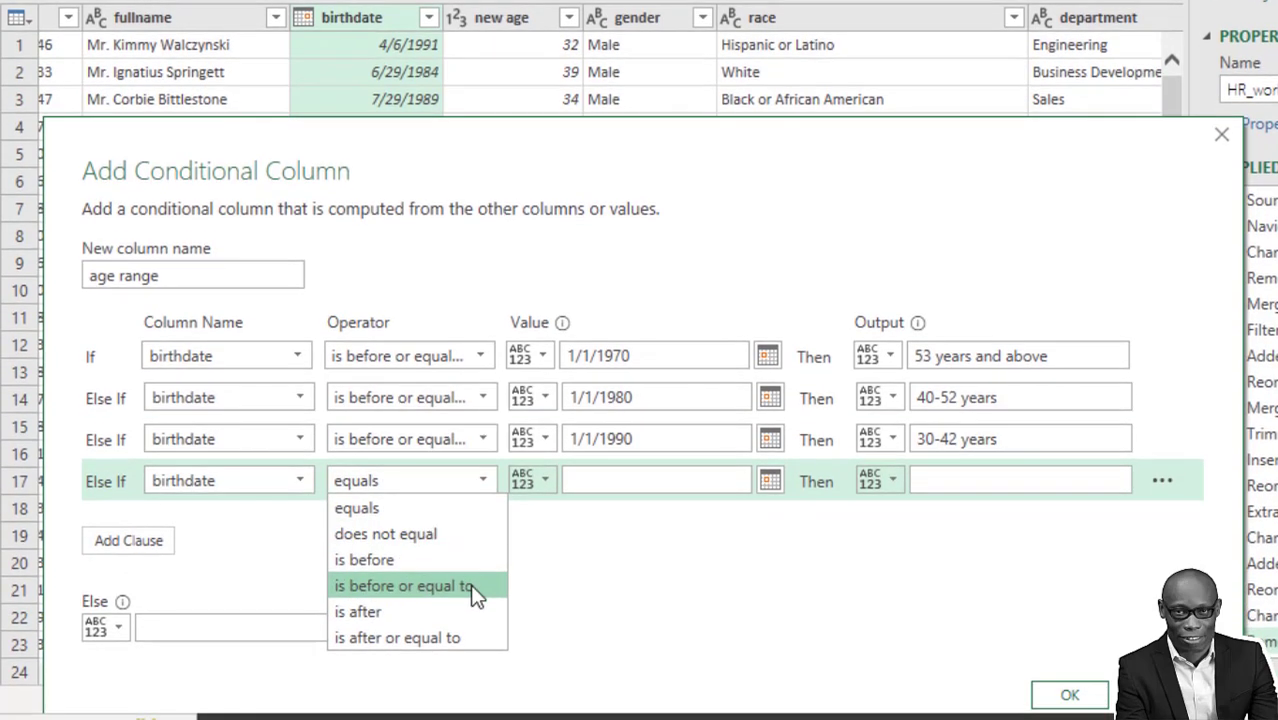
{"action": "left_click", "coordinate": [470, 586]}
{"action": "left_click_drag", "start_coordinate": [610, 439], "coordinate": [534, 439]}
{"action": "key", "text": "ctrl+c"}
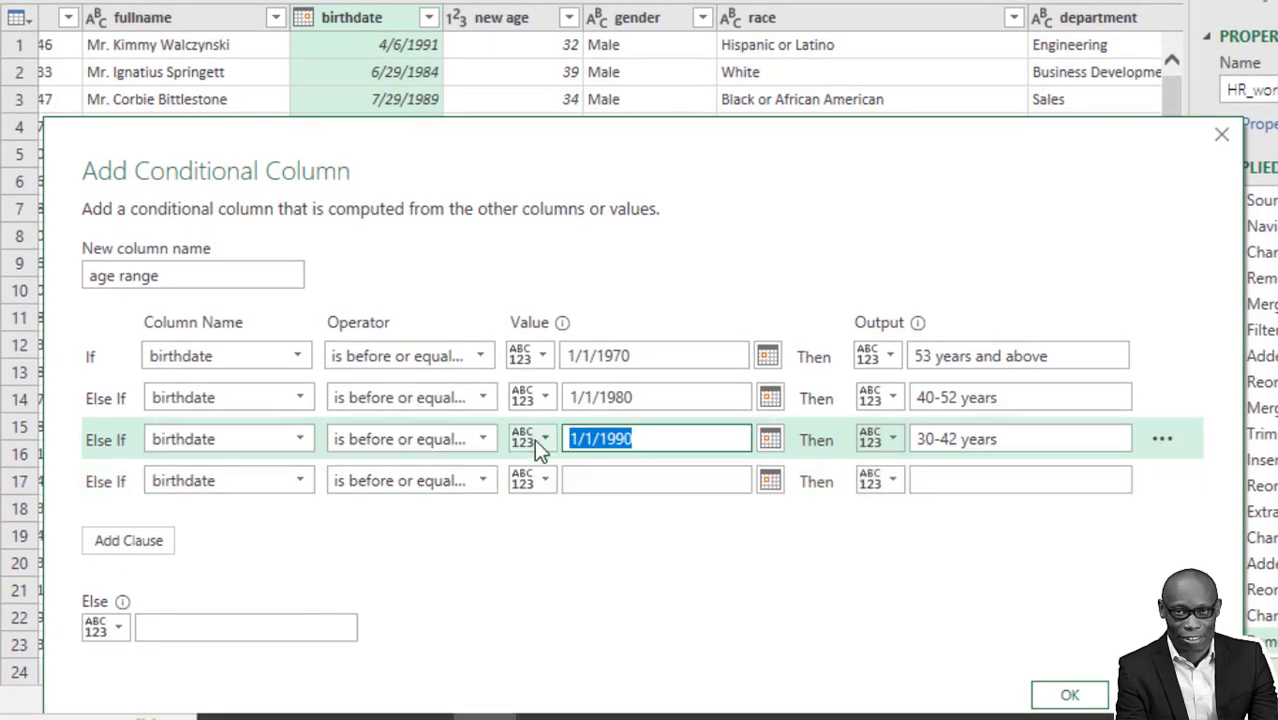
{"action": "left_click", "coordinate": [584, 482]}
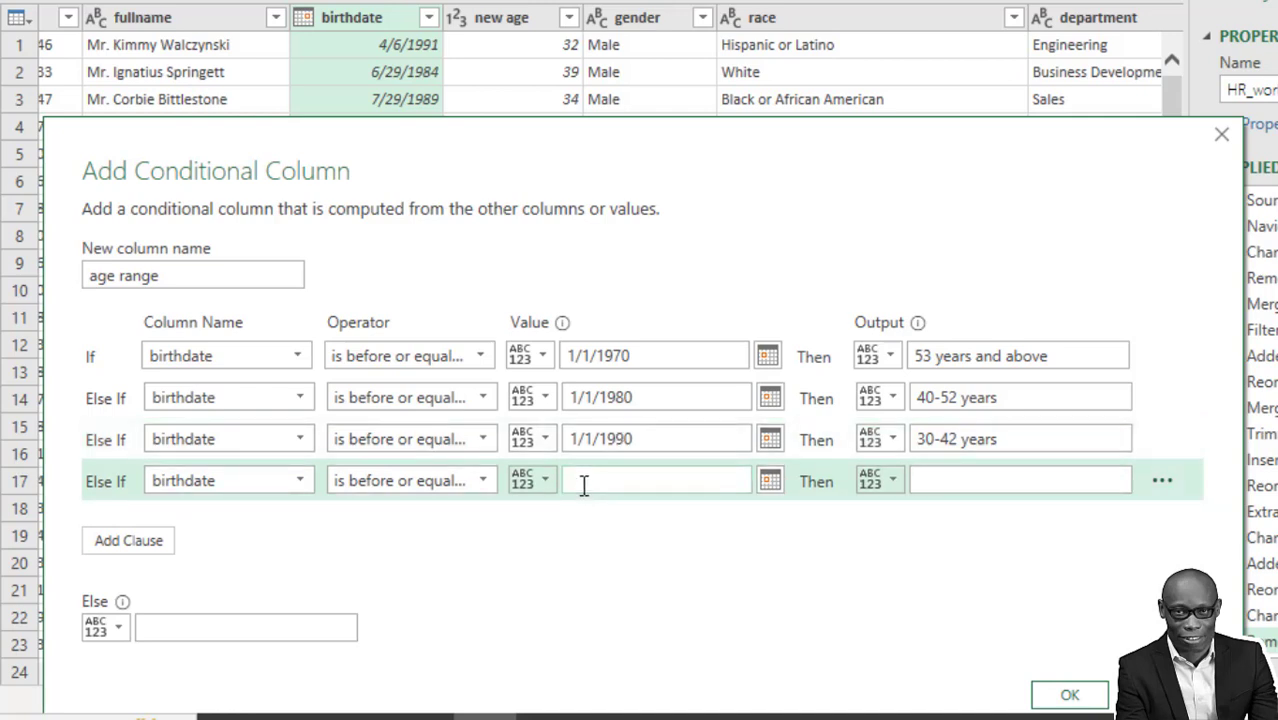
{"action": "key", "text": "ctrl+v"}
{"action": "key", "text": "Left"}
{"action": "key", "text": "BackSpace"}
{"action": "key", "text": "BackSpace"}
{"action": "key", "text": "BackSpace"}
{"action": "type", "text": "200"}
Label the fourth rule '20-32 years'.
{"action": "left_click_drag", "start_coordinate": [1000, 440], "coordinate": [890, 450]}
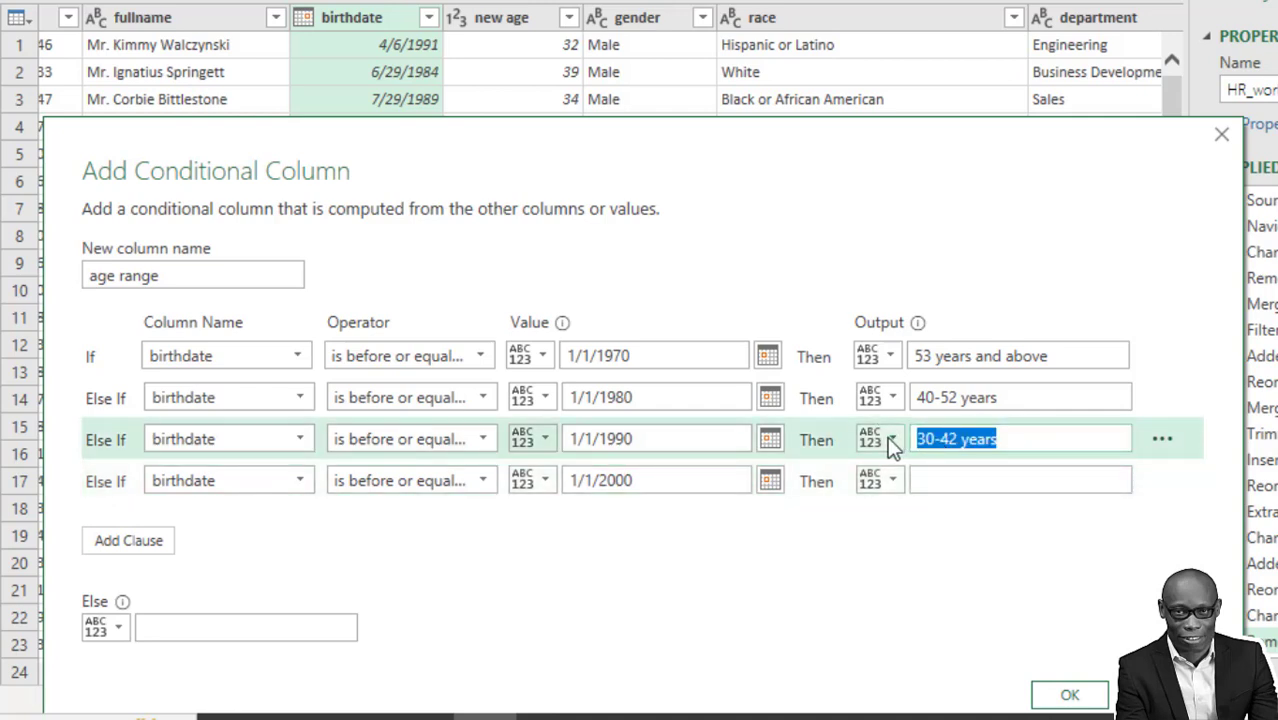
{"action": "key", "text": "ctrl+c"}
{"action": "left_click", "coordinate": [922, 481]}
{"action": "key", "text": "ctrl+v"}
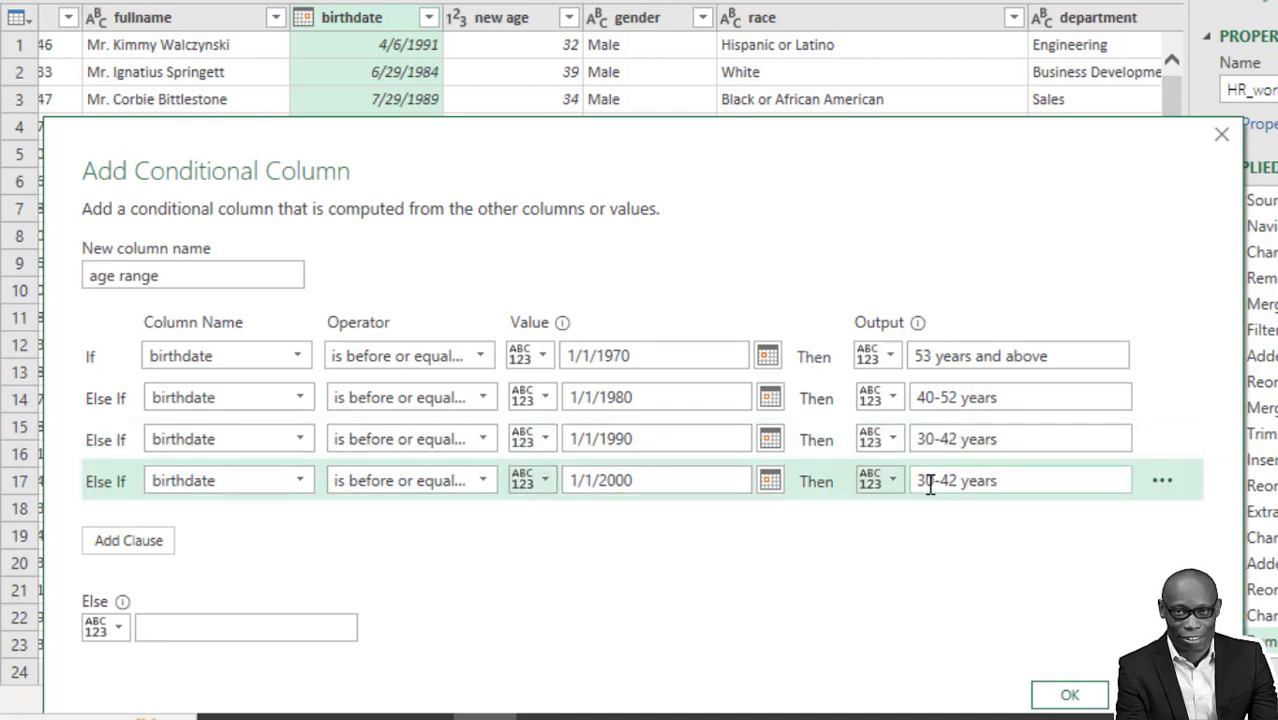
{"action": "left_click", "coordinate": [927, 481]}
{"action": "key", "text": "BackSpace"}
{"action": "type", "text": "2"}
{"action": "left_click", "coordinate": [949, 481]}
{"action": "key", "text": "BackSpace"}
{"action": "type", "text": "3"}
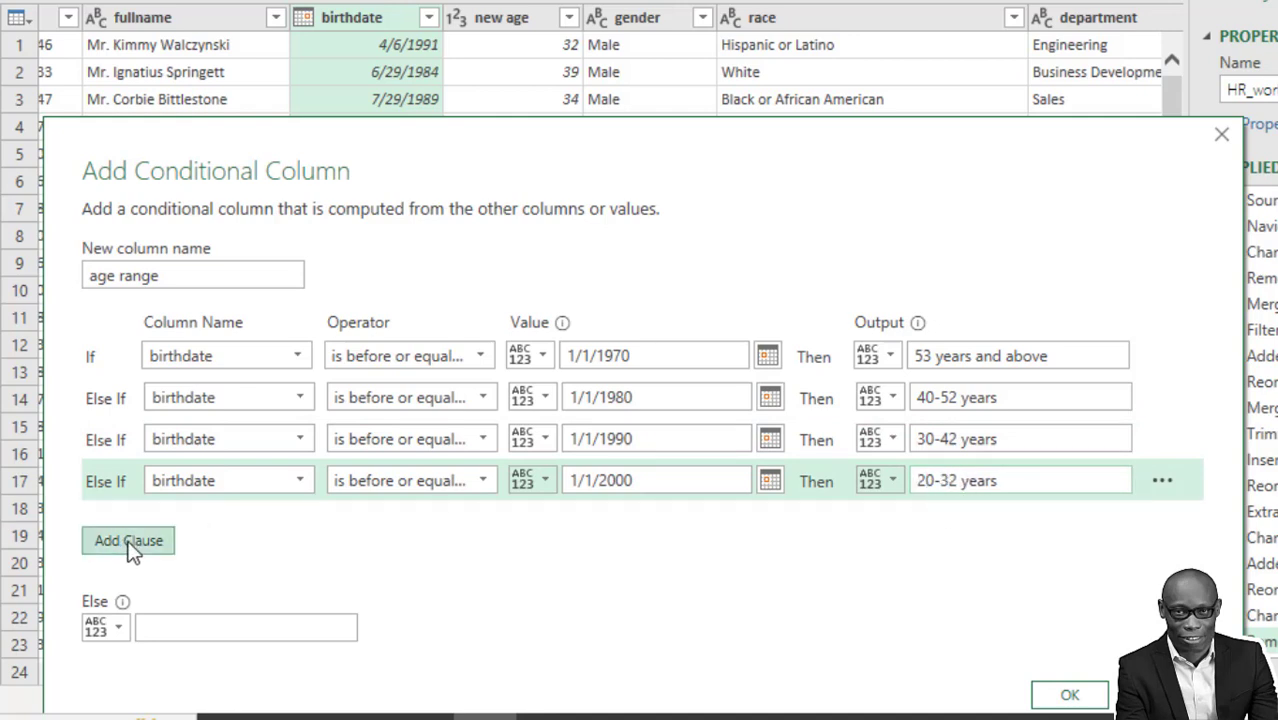
Add a fifth rule testing birthdate on or before 1/1/2005.
{"action": "left_click", "coordinate": [129, 540]}
{"action": "left_click", "coordinate": [299, 480]}
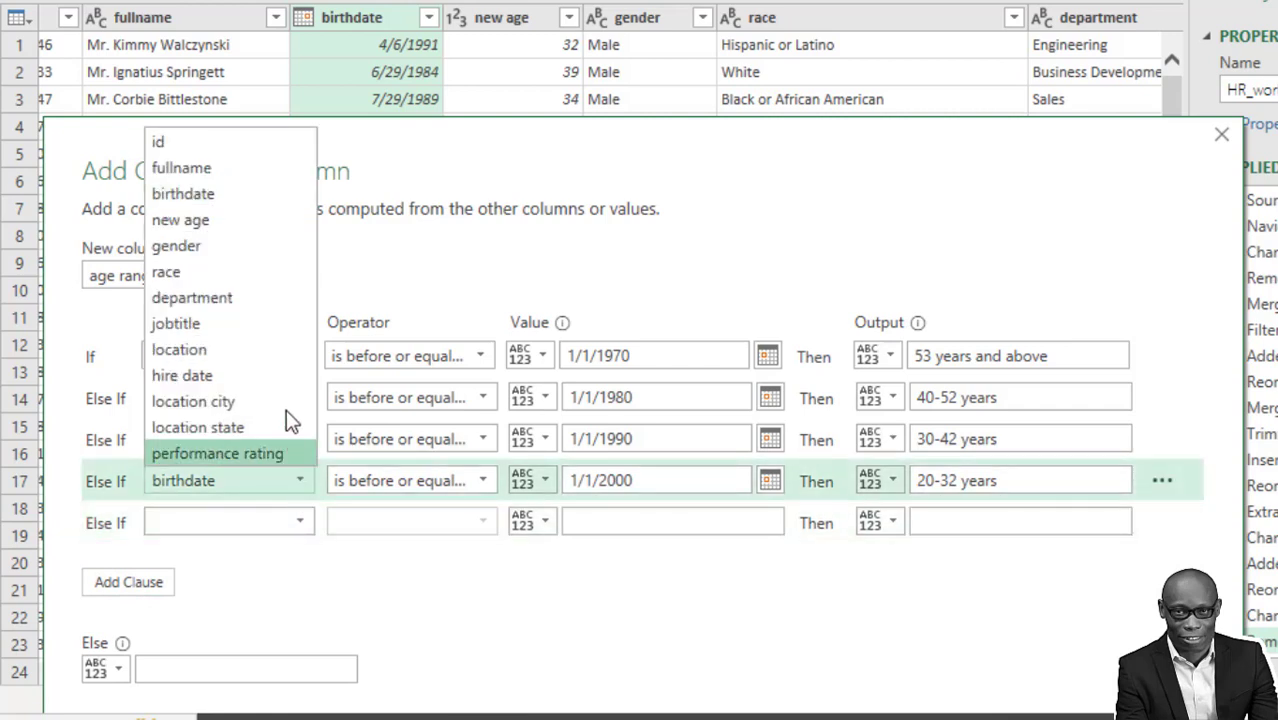
{"action": "left_click", "coordinate": [270, 195]}
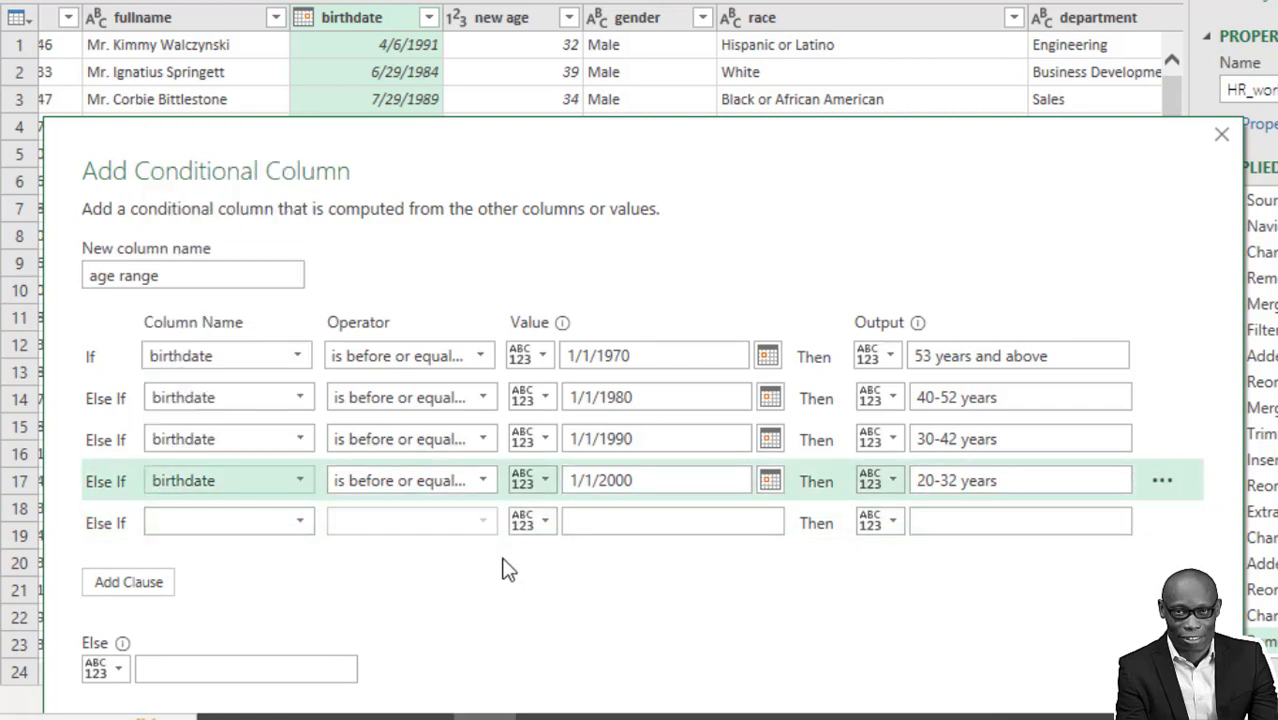
{"action": "left_click", "coordinate": [299, 521]}
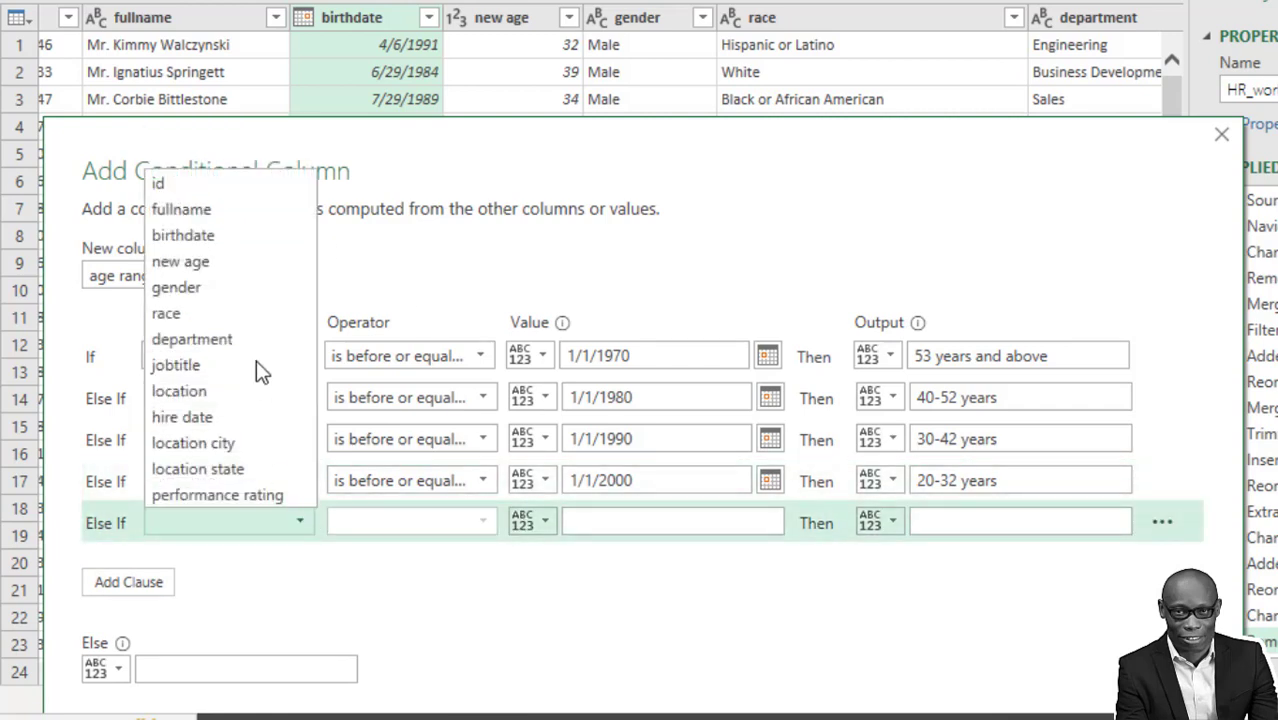
{"action": "left_click", "coordinate": [239, 237]}
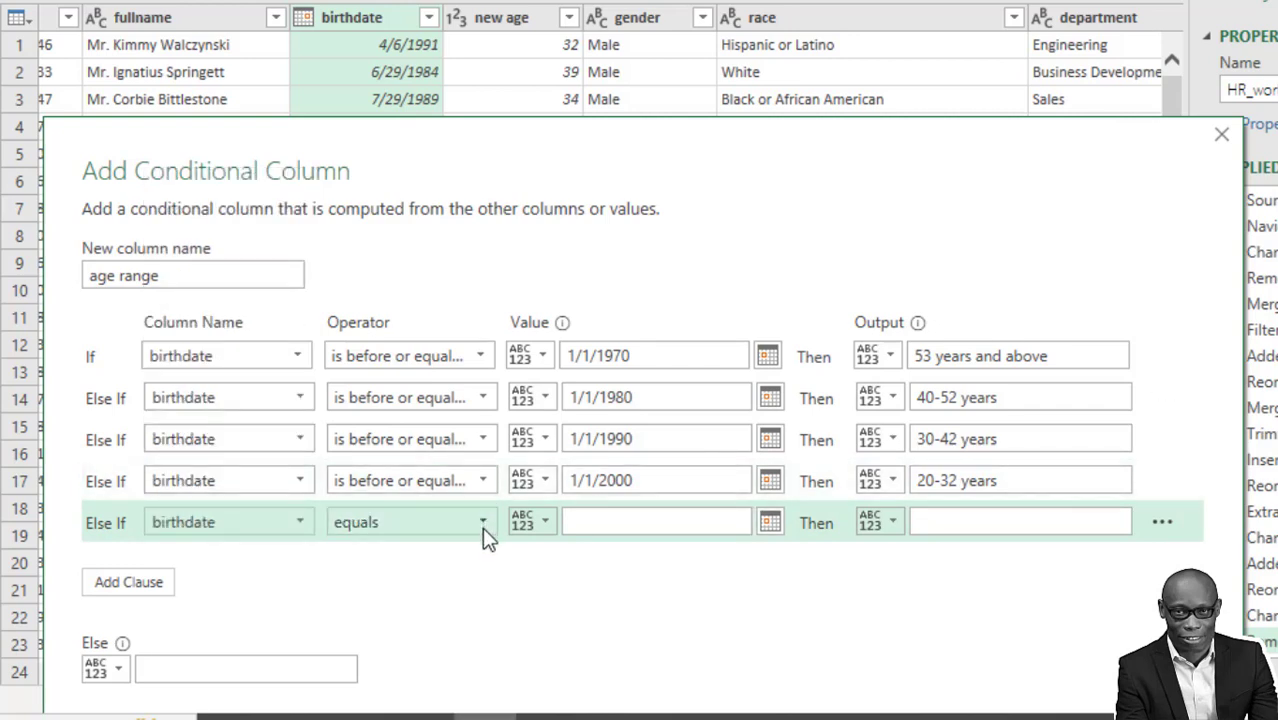
{"action": "left_click", "coordinate": [482, 522]}
{"action": "left_click", "coordinate": [462, 622]}
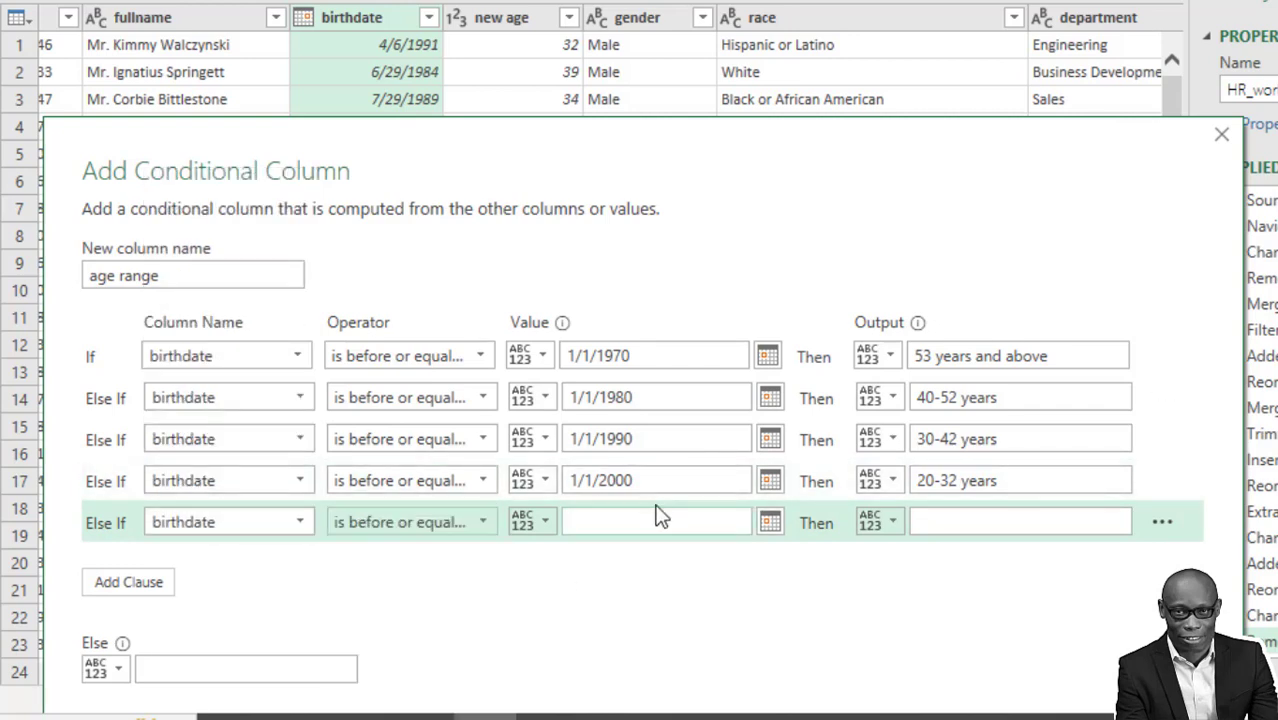
{"action": "left_click_drag", "start_coordinate": [647, 480], "coordinate": [540, 482]}
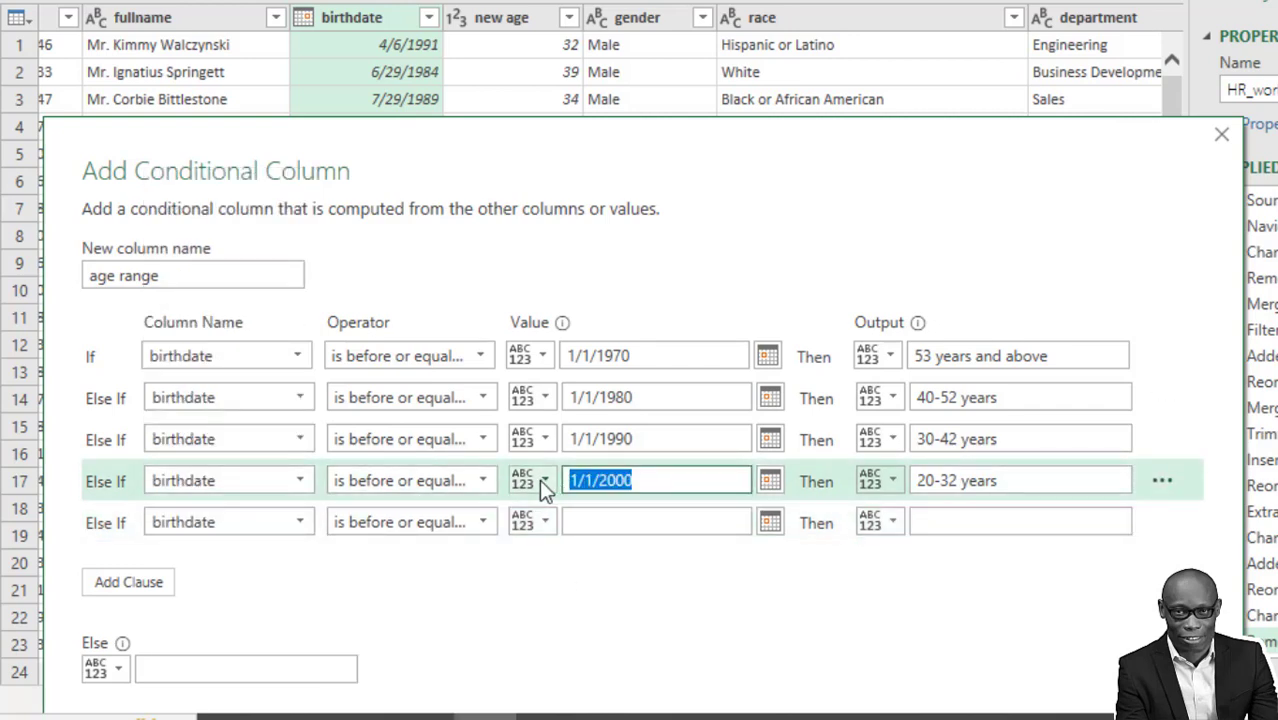
{"action": "key", "text": "ctrl+c"}
{"action": "left_click", "coordinate": [596, 522]}
{"action": "key", "text": "ctrl+v"}
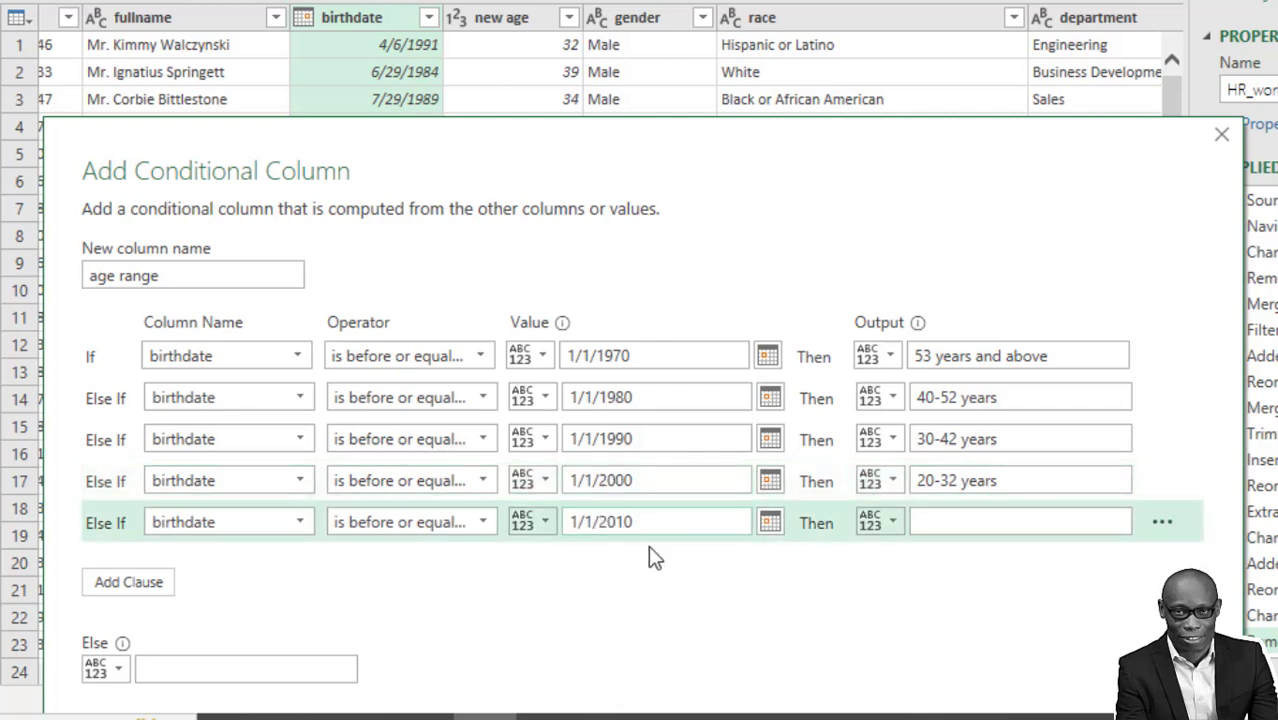
{"action": "left_click", "coordinate": [650, 521]}
{"action": "key", "text": "BackSpace"}
{"action": "key", "text": "BackSpace"}
{"action": "type", "text": "05"}
{"action": "type", "text": "10-22 years"}
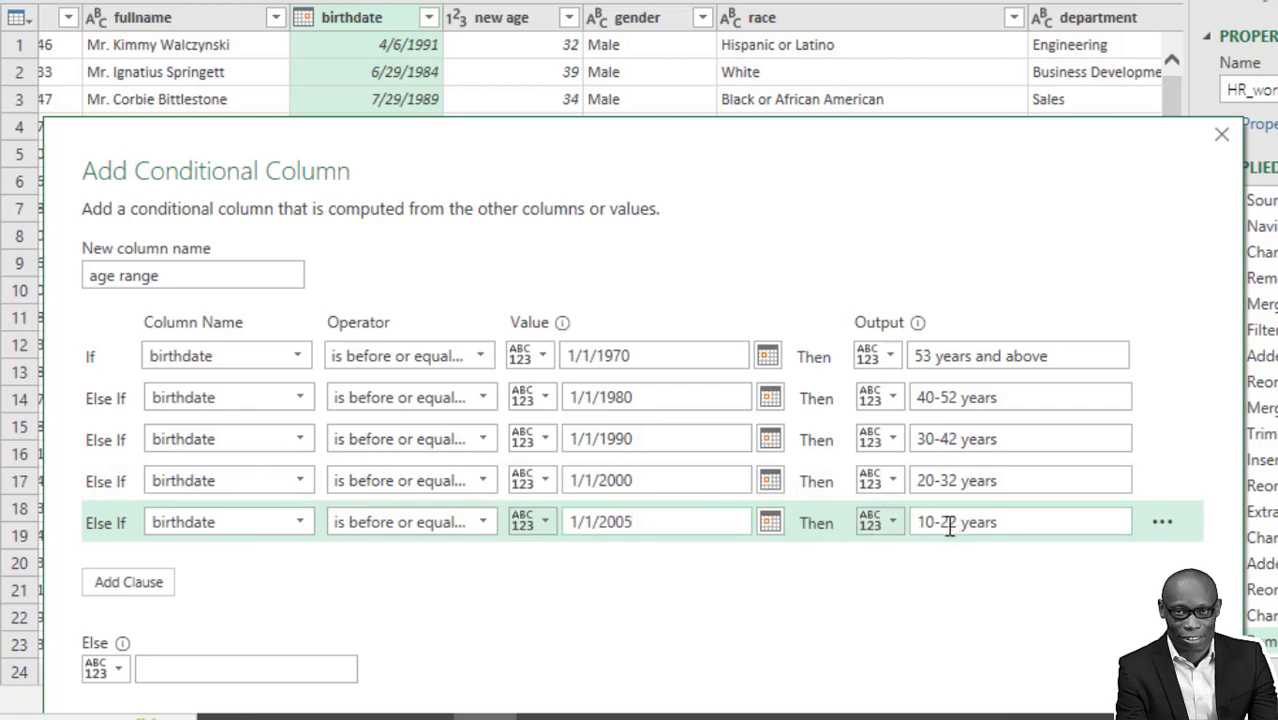
Set the youngest label to '18-22 years', Else to 'Under age', and create the column.
{"action": "left_click_drag", "start_coordinate": [939, 530], "coordinate": [898, 530]}
{"action": "type", "text": "18"}
{"action": "left_click", "coordinate": [220, 663]}
{"action": "type", "text": "Under "}
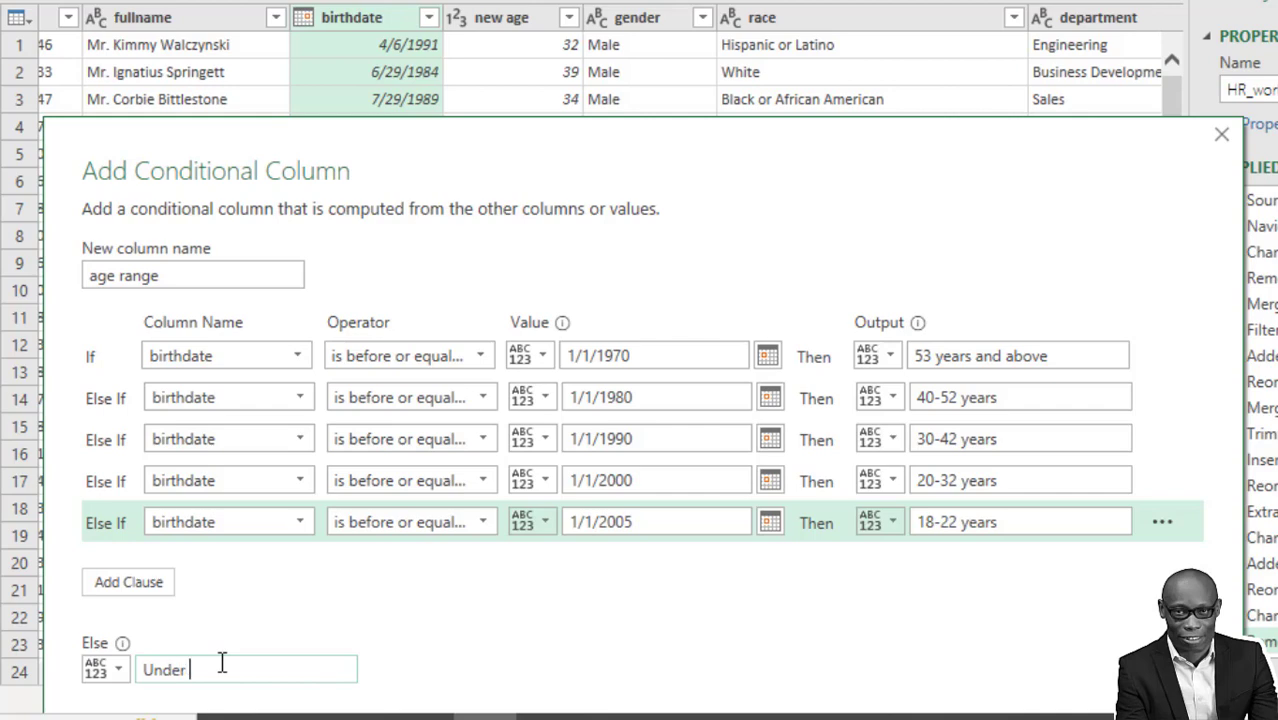
{"action": "type", "text": "age"}
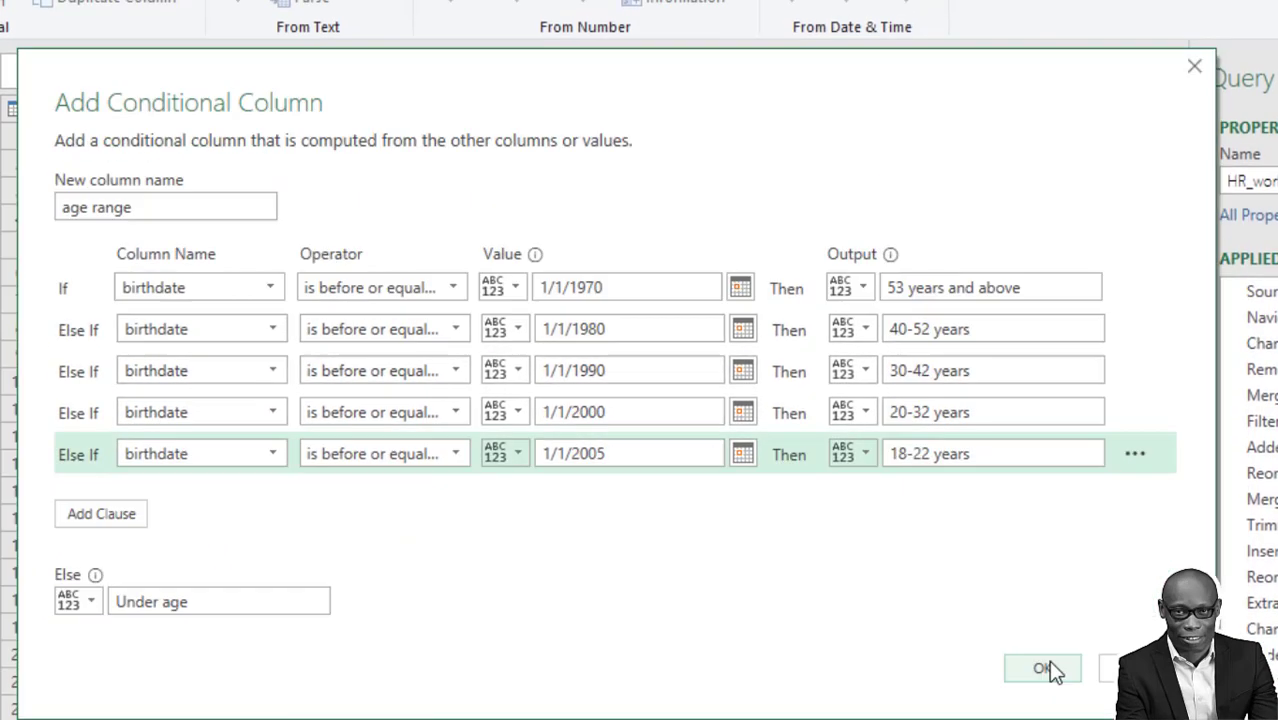
{"action": "left_click", "coordinate": [1050, 668]}
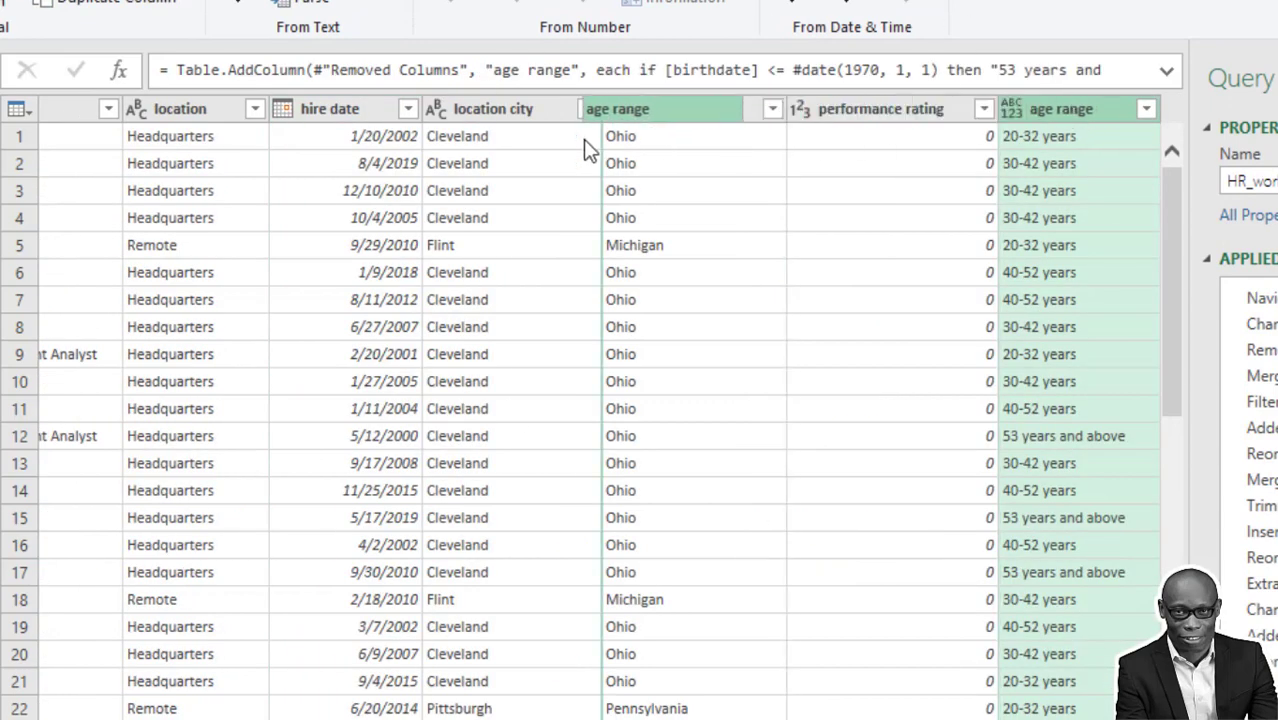
Move age range beside new age and filter it to '53 years and above'.
{"action": "left_click_drag", "start_coordinate": [1085, 118], "coordinate": [300, 108]}
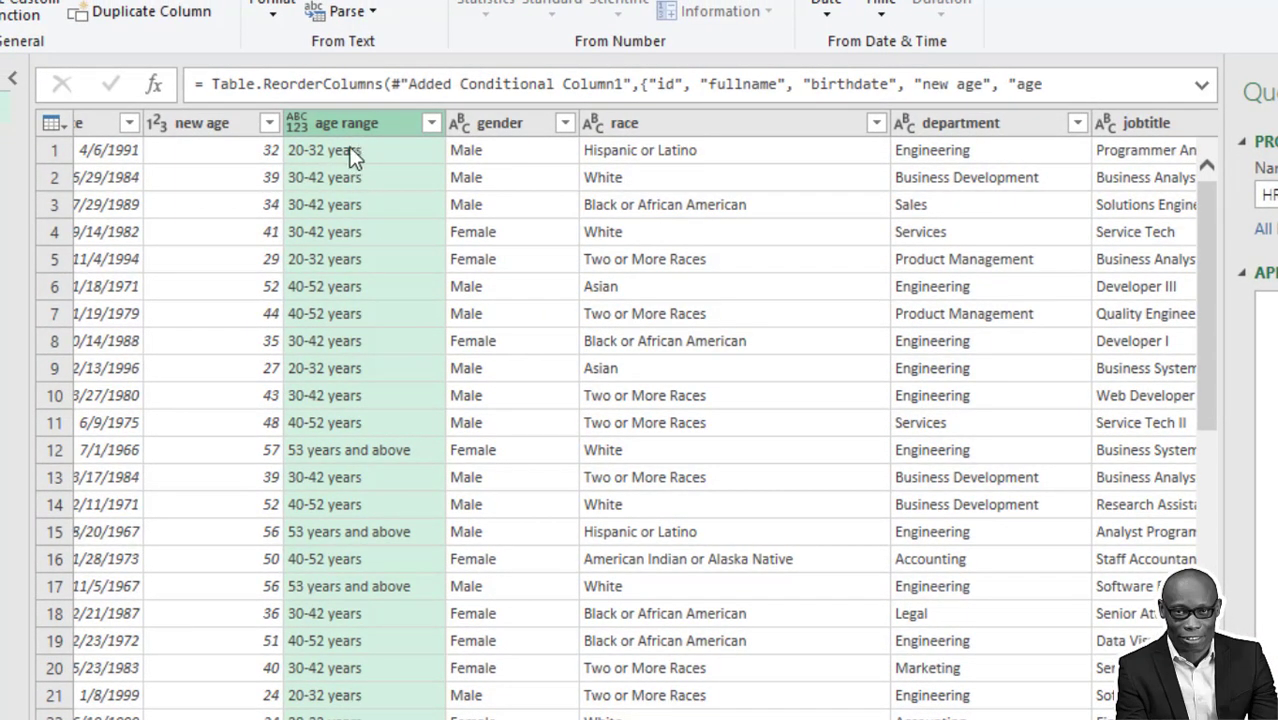
{"action": "left_click", "coordinate": [431, 123]}
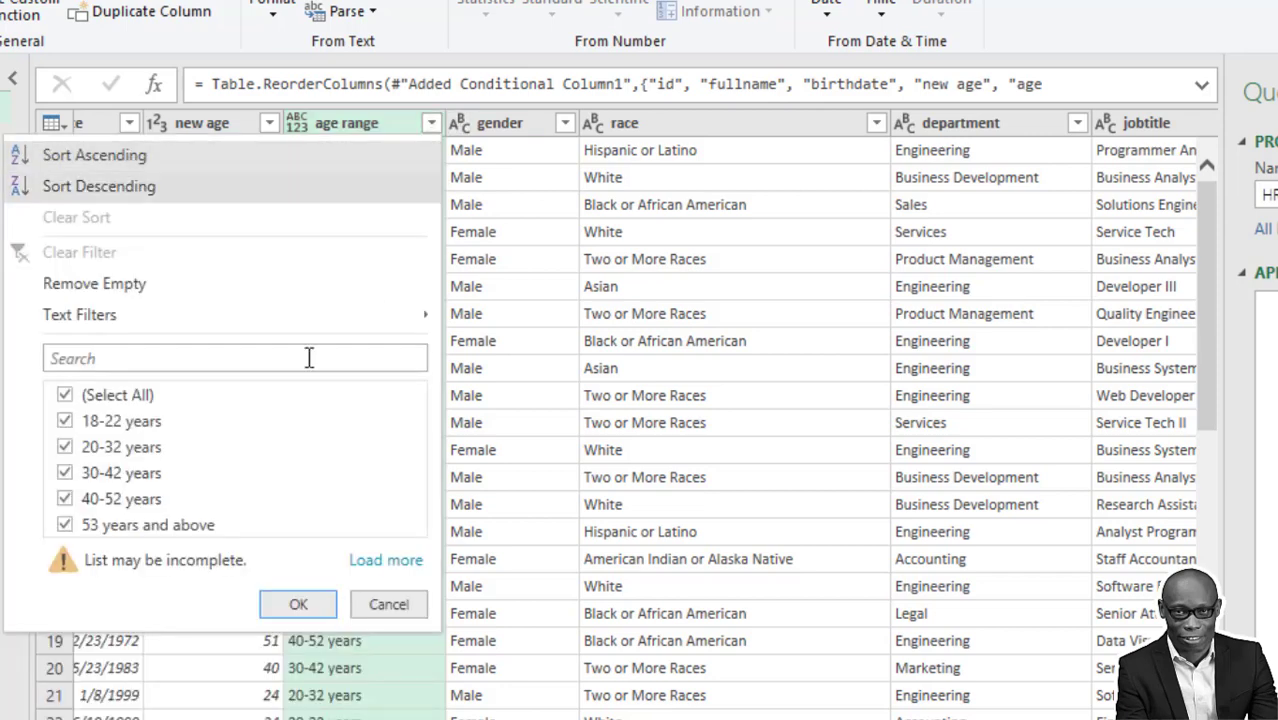
{"action": "left_click", "coordinate": [356, 564]}
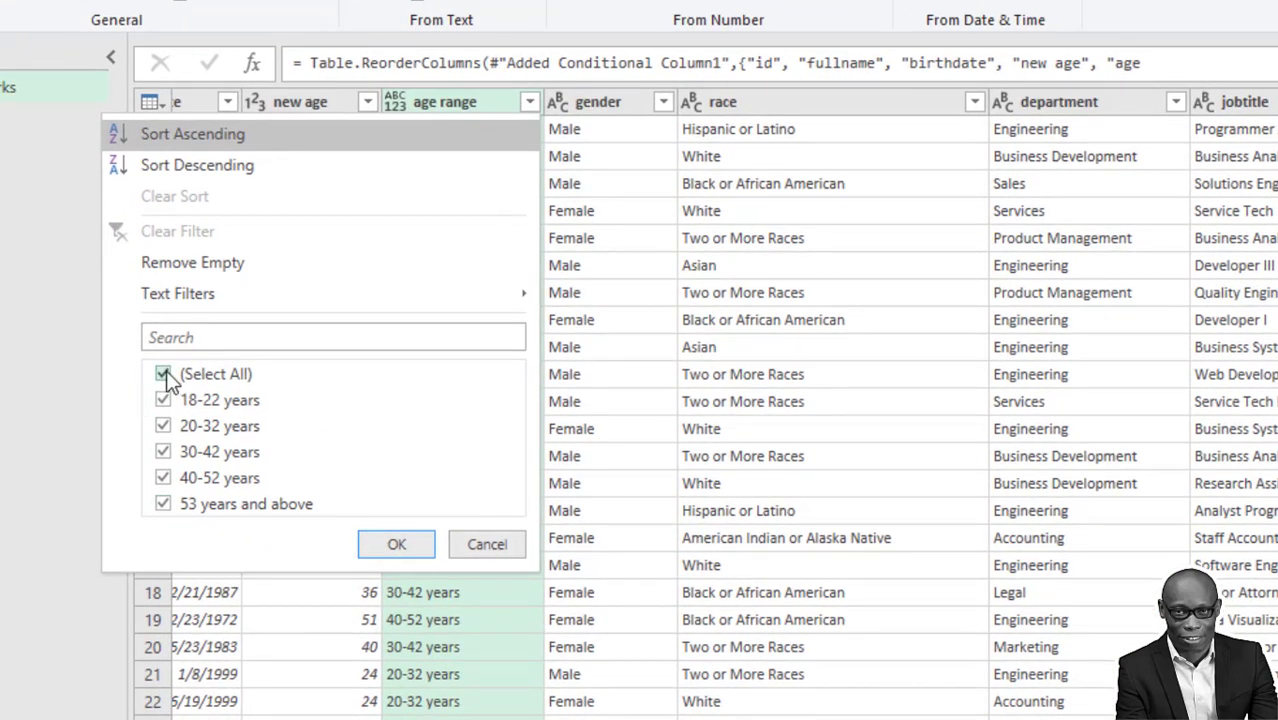
{"action": "left_click", "coordinate": [163, 374]}
{"action": "left_click", "coordinate": [163, 504]}
{"action": "left_click", "coordinate": [397, 544]}
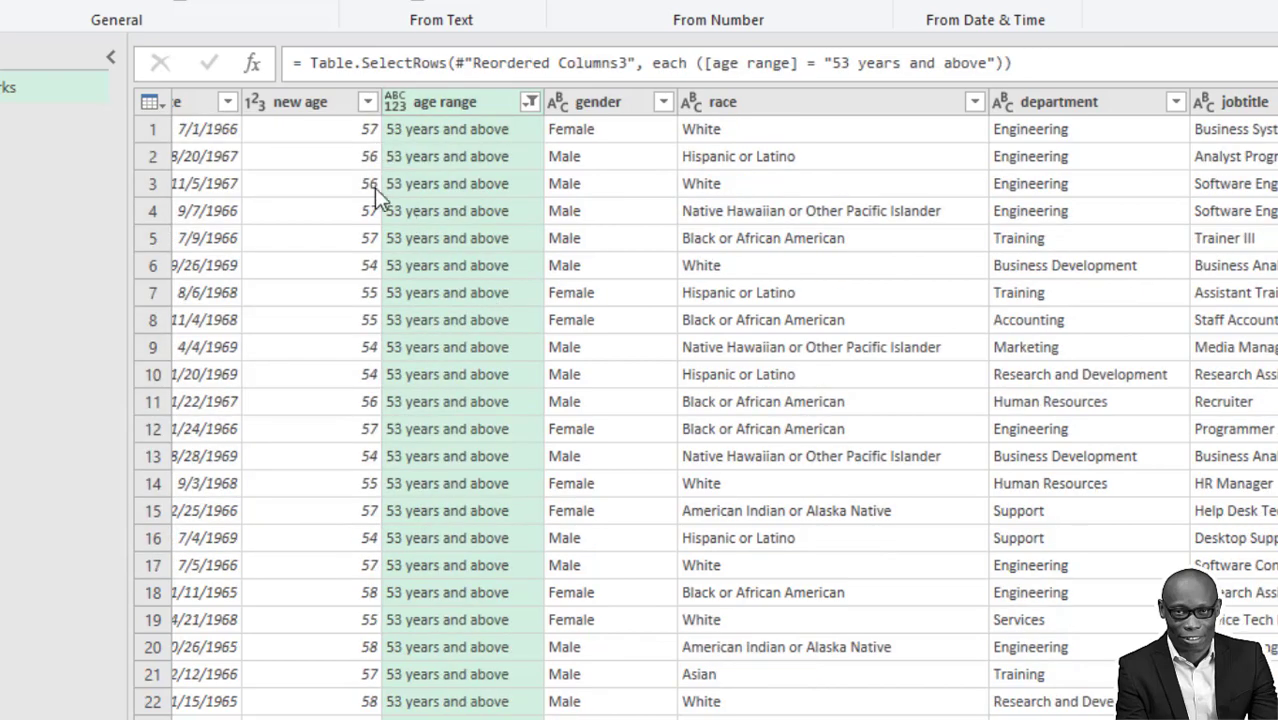
{"action": "scroll", "coordinate": [440, 490], "scroll_direction": "down", "scroll_amount": 1}
{"action": "scroll", "coordinate": [470, 460], "scroll_direction": "down", "scroll_amount": 4}
{"action": "scroll", "coordinate": [491, 442], "scroll_direction": "up", "scroll_amount": 4}
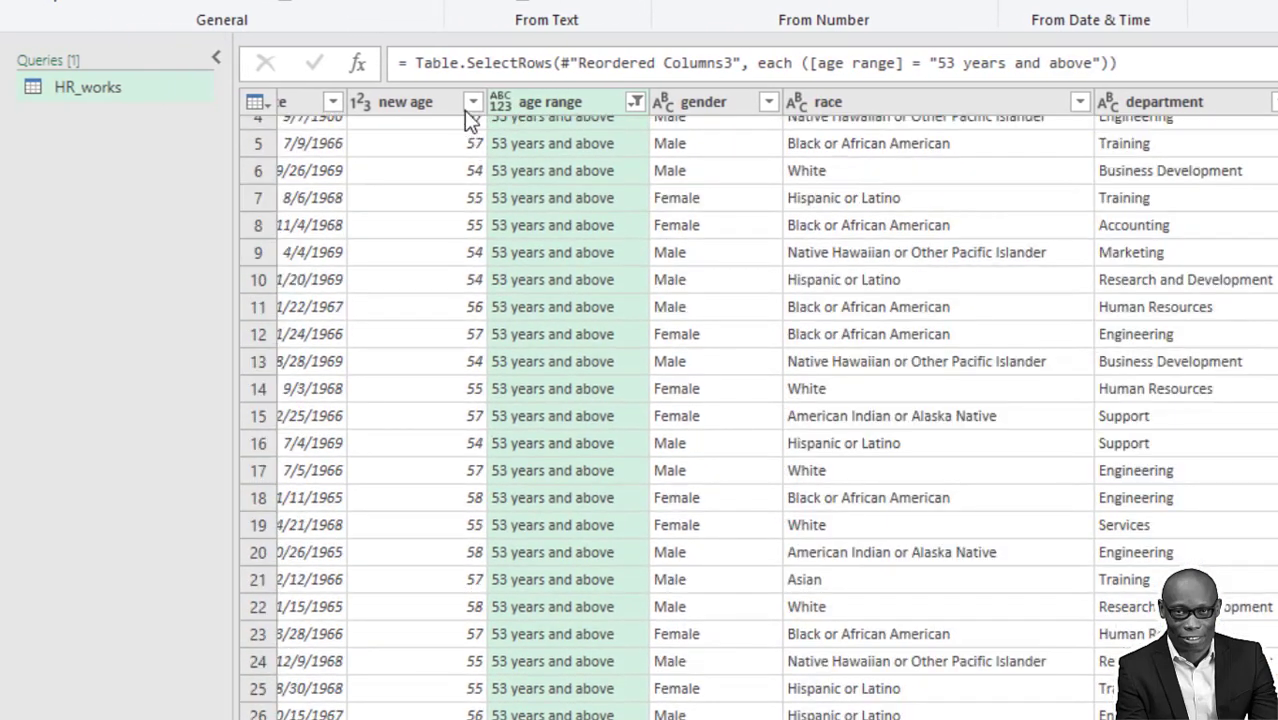
Check new age values, clear the age range filter, and make age range Text.
{"action": "left_click", "coordinate": [471, 102]}
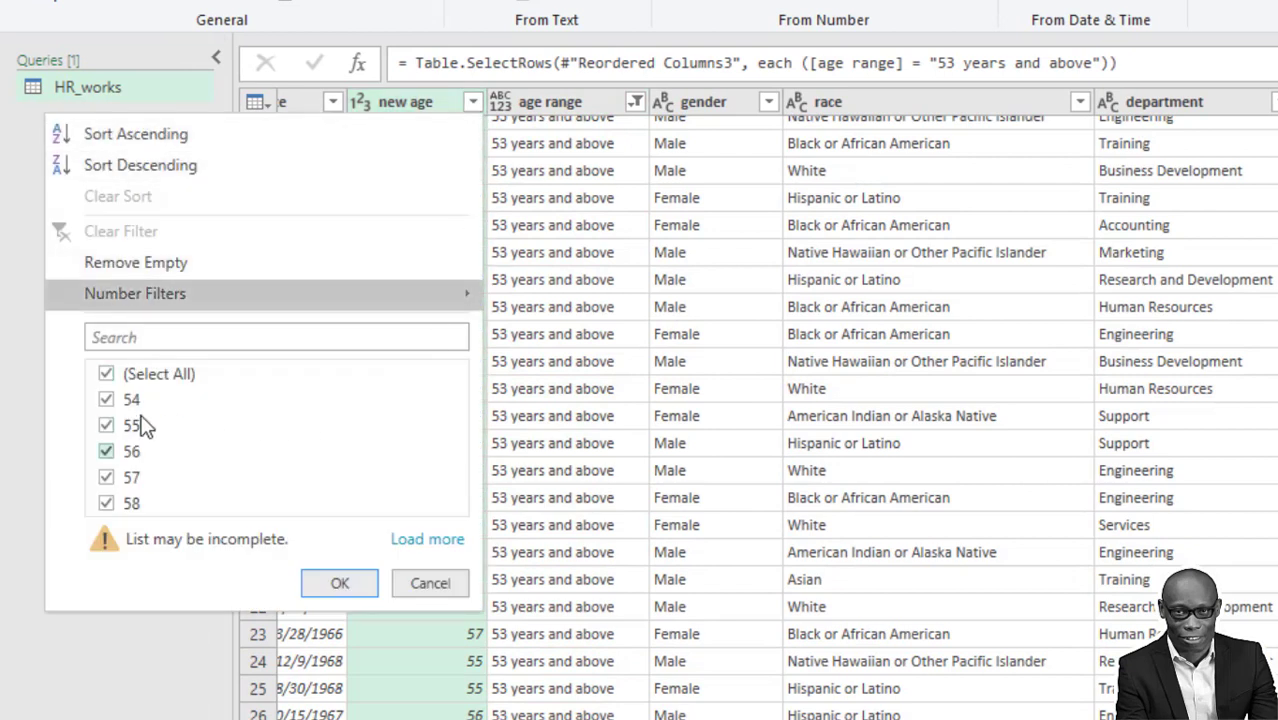
{"action": "left_click", "coordinate": [430, 541]}
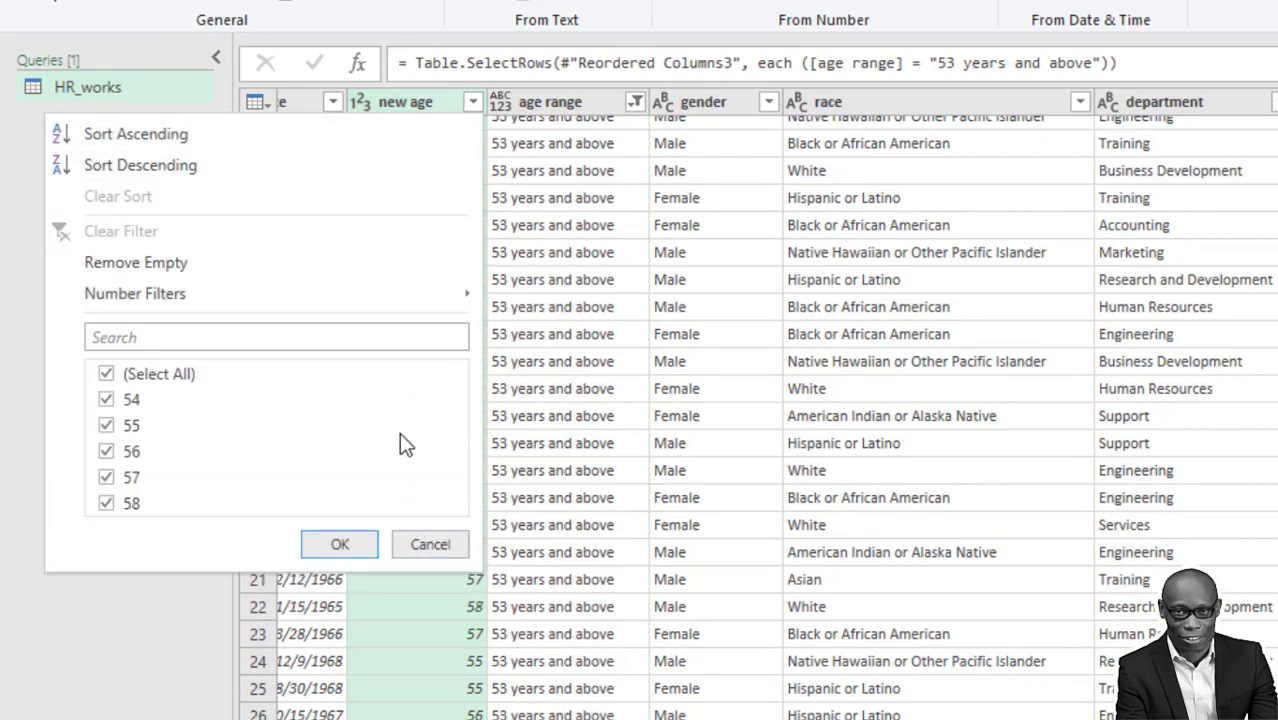
{"action": "left_click", "coordinate": [348, 546]}
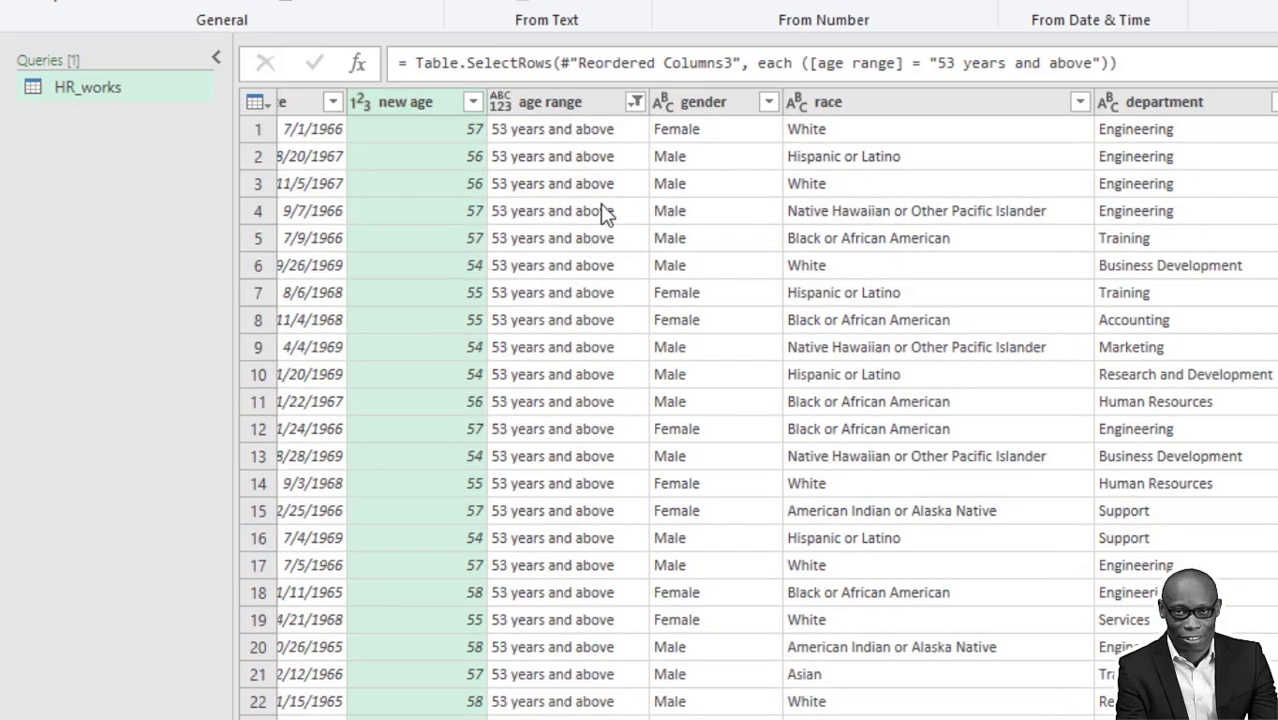
{"action": "left_click", "coordinate": [635, 101]}
{"action": "left_click", "coordinate": [329, 233]}
{"action": "scroll", "coordinate": [578, 282], "scroll_direction": "left", "scroll_amount": 3}
{"action": "left_click", "coordinate": [673, 101]}
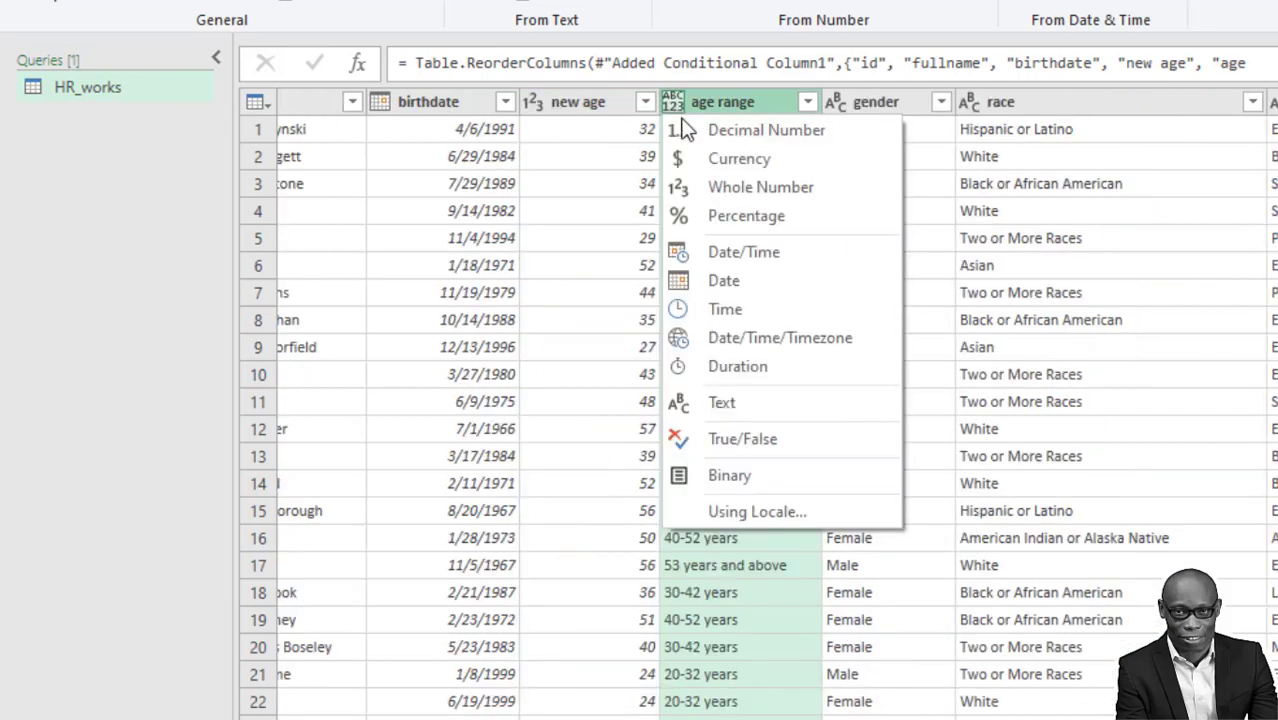
{"action": "left_click", "coordinate": [744, 393]}
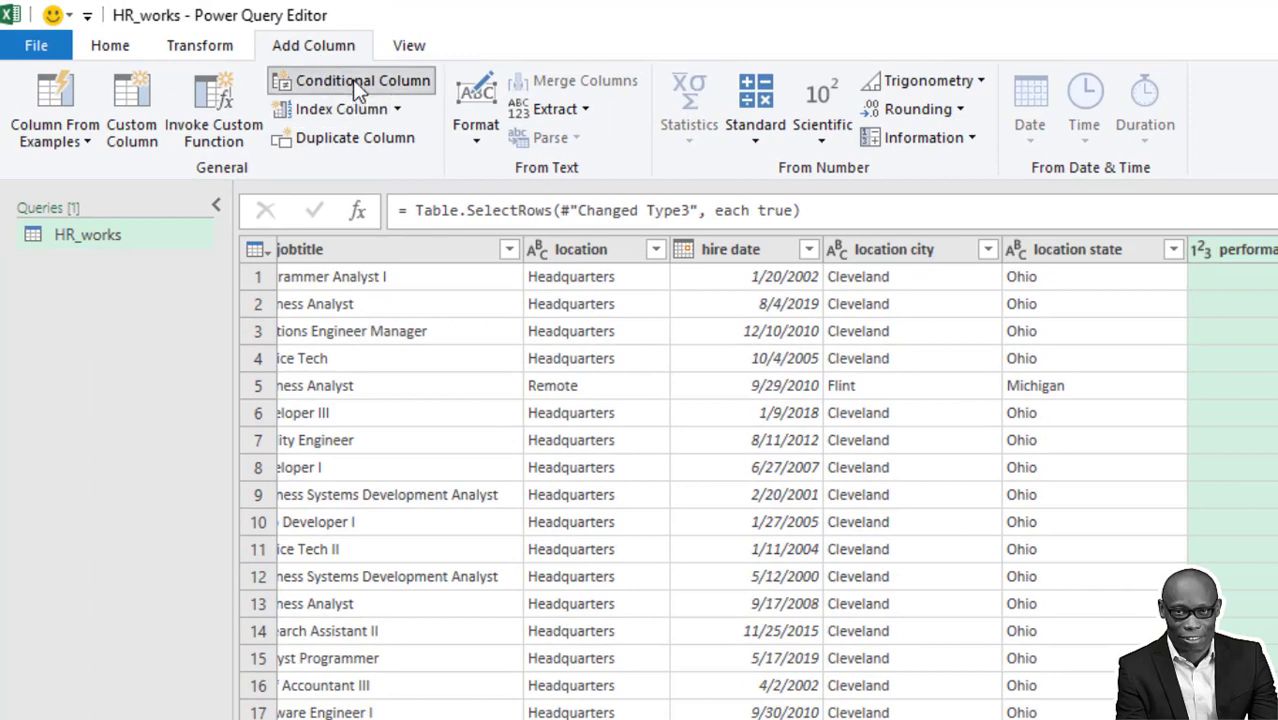
Add an 'attrition' column: performance rating <= 30 gives 'yes', otherwise 'No'.
{"action": "left_click", "coordinate": [352, 80]}
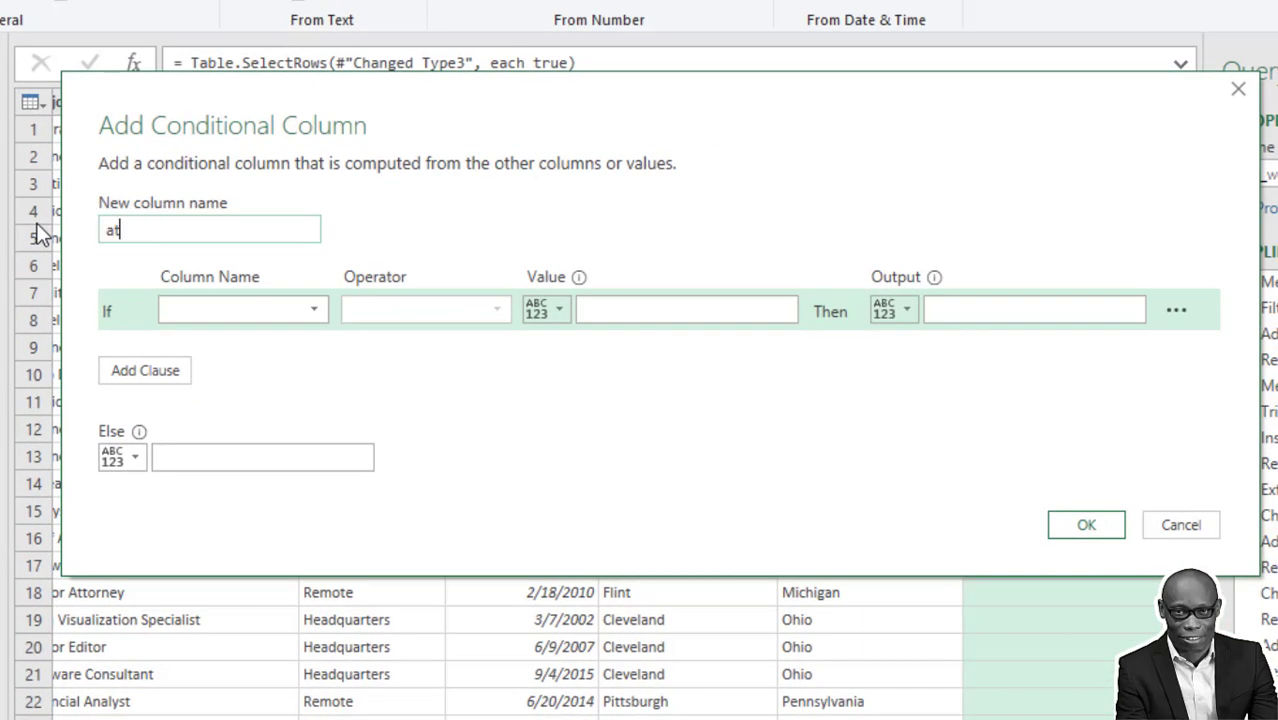
{"action": "type", "text": "attrition"}
{"action": "left_click", "coordinate": [240, 310]}
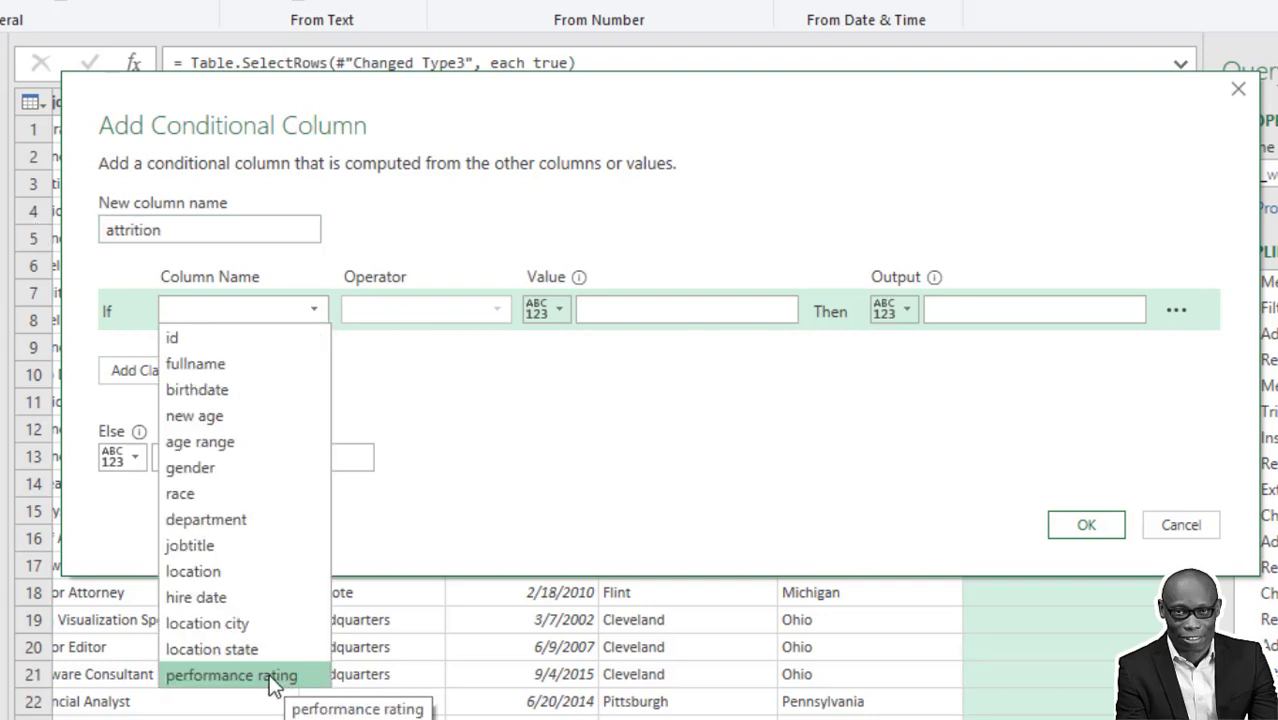
{"action": "left_click", "coordinate": [272, 676]}
{"action": "left_click", "coordinate": [498, 310]}
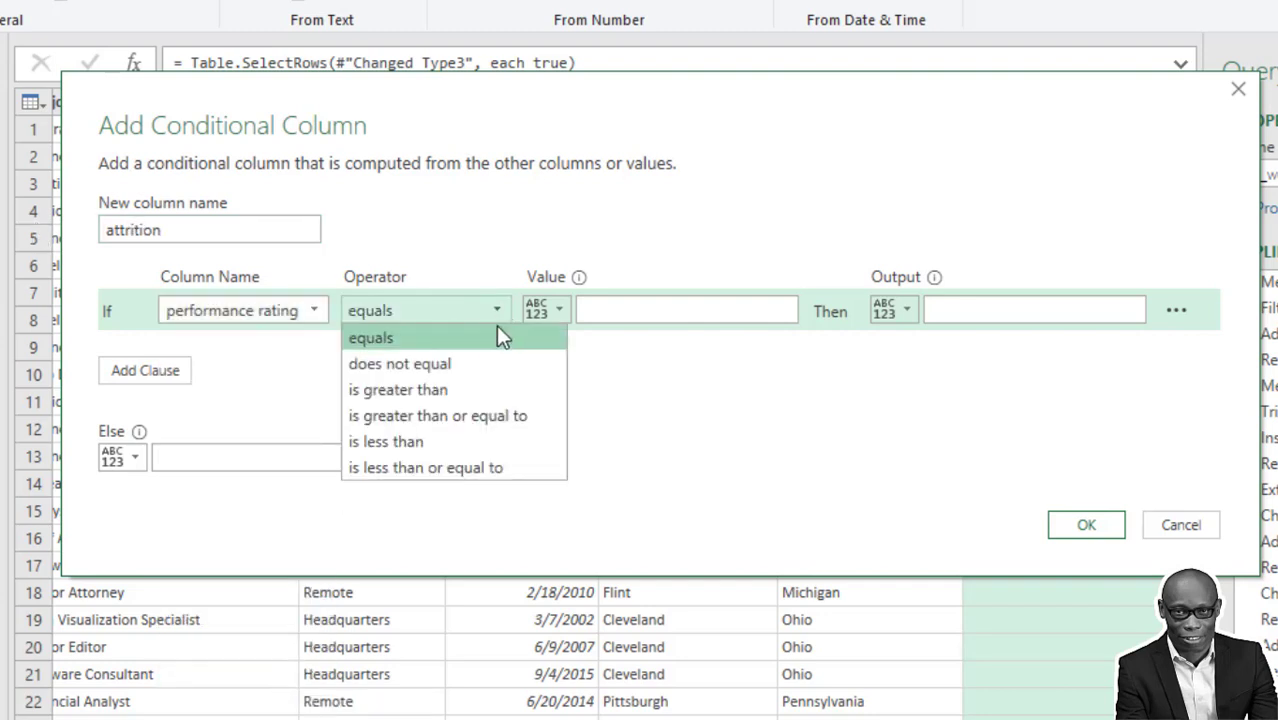
{"action": "left_click", "coordinate": [502, 470]}
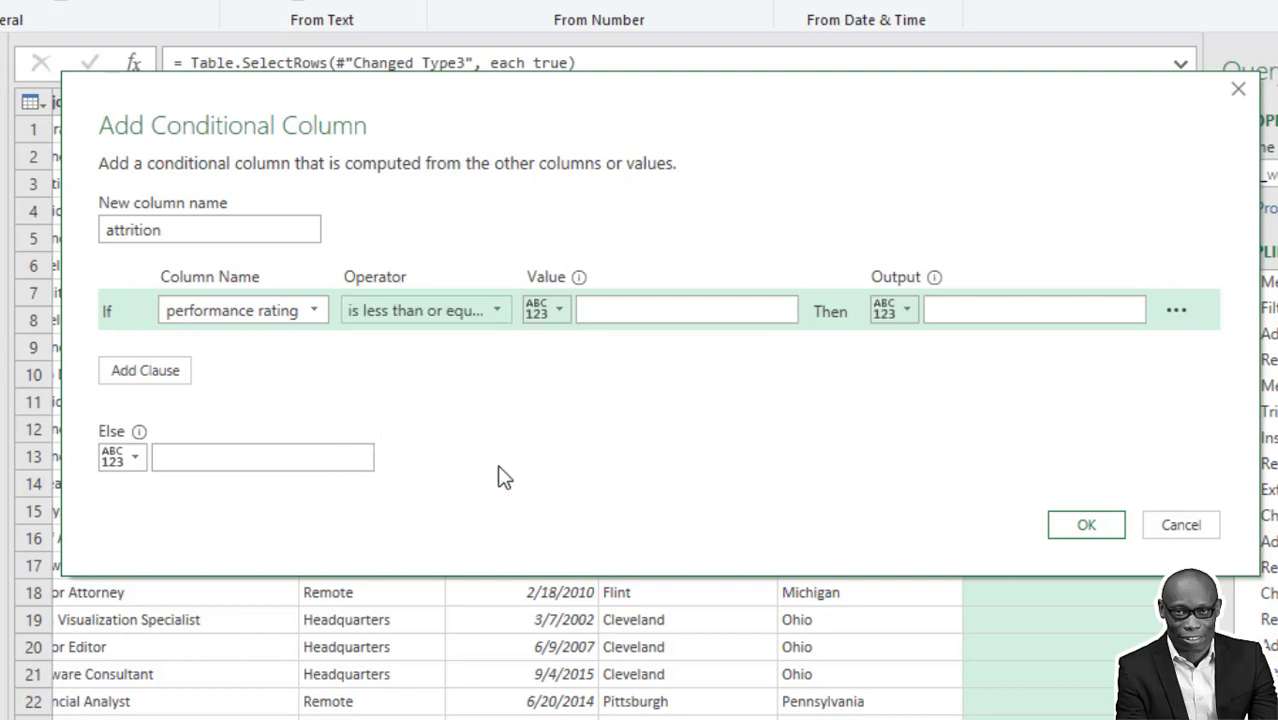
{"action": "left_click", "coordinate": [605, 310]}
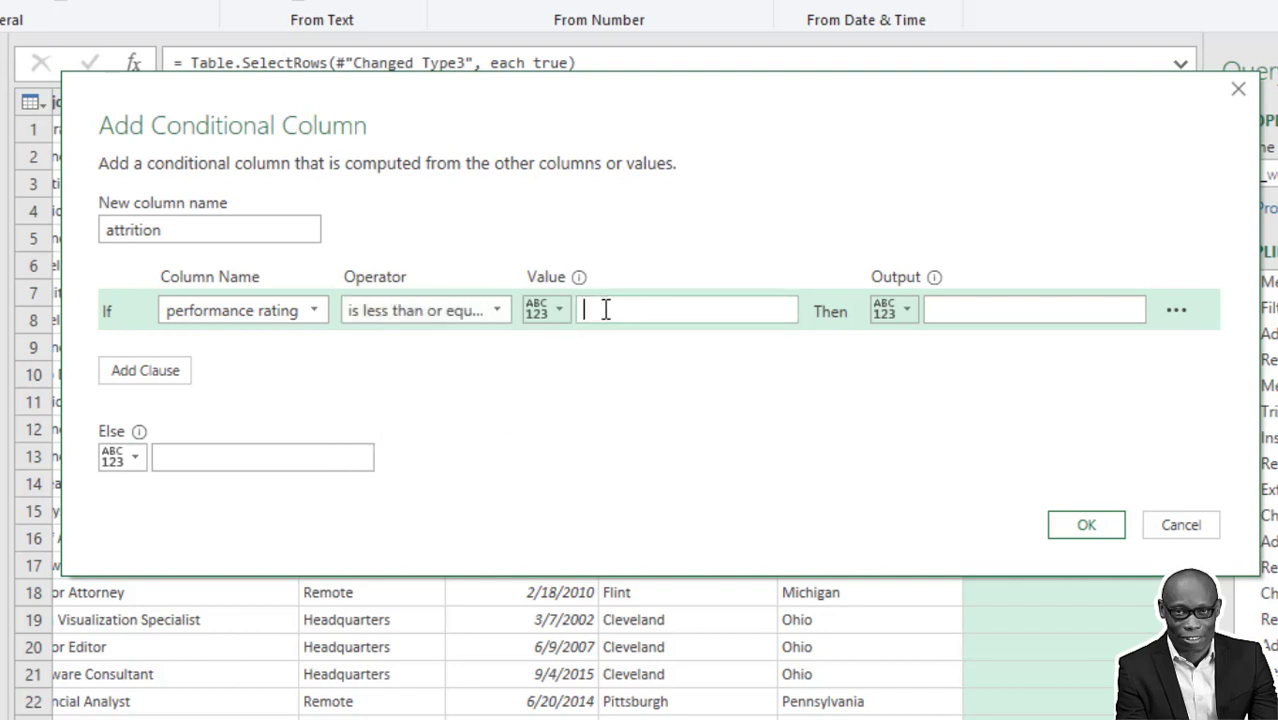
{"action": "type", "text": "30"}
{"action": "left_click", "coordinate": [976, 305]}
{"action": "type", "text": "yes"}
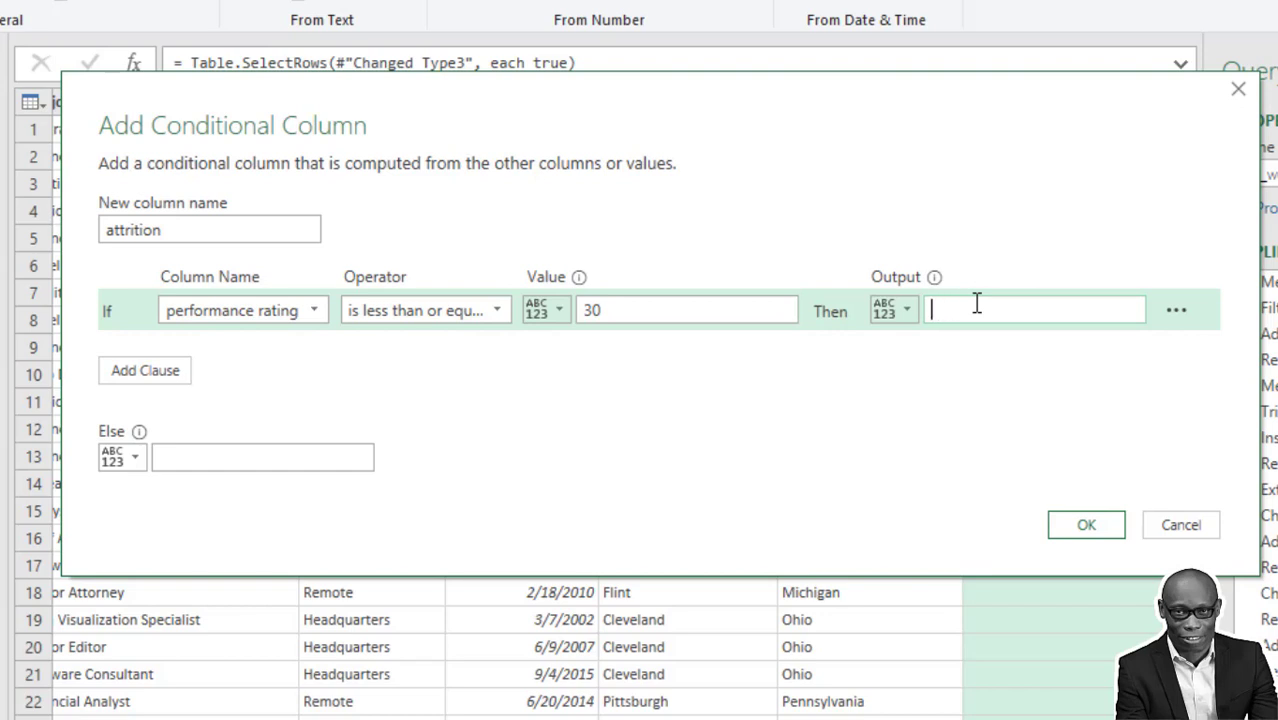
{"action": "left_click", "coordinate": [294, 460]}
{"action": "type", "text": "No"}
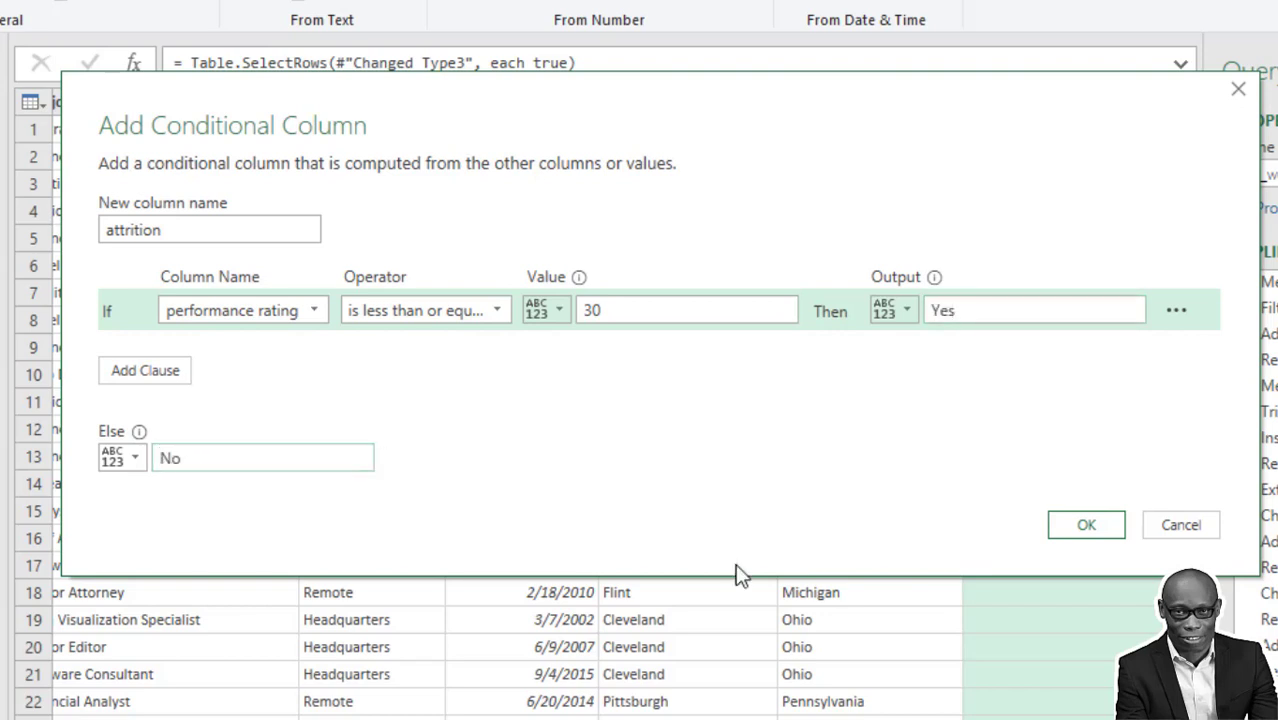
{"action": "left_click", "coordinate": [1084, 525]}
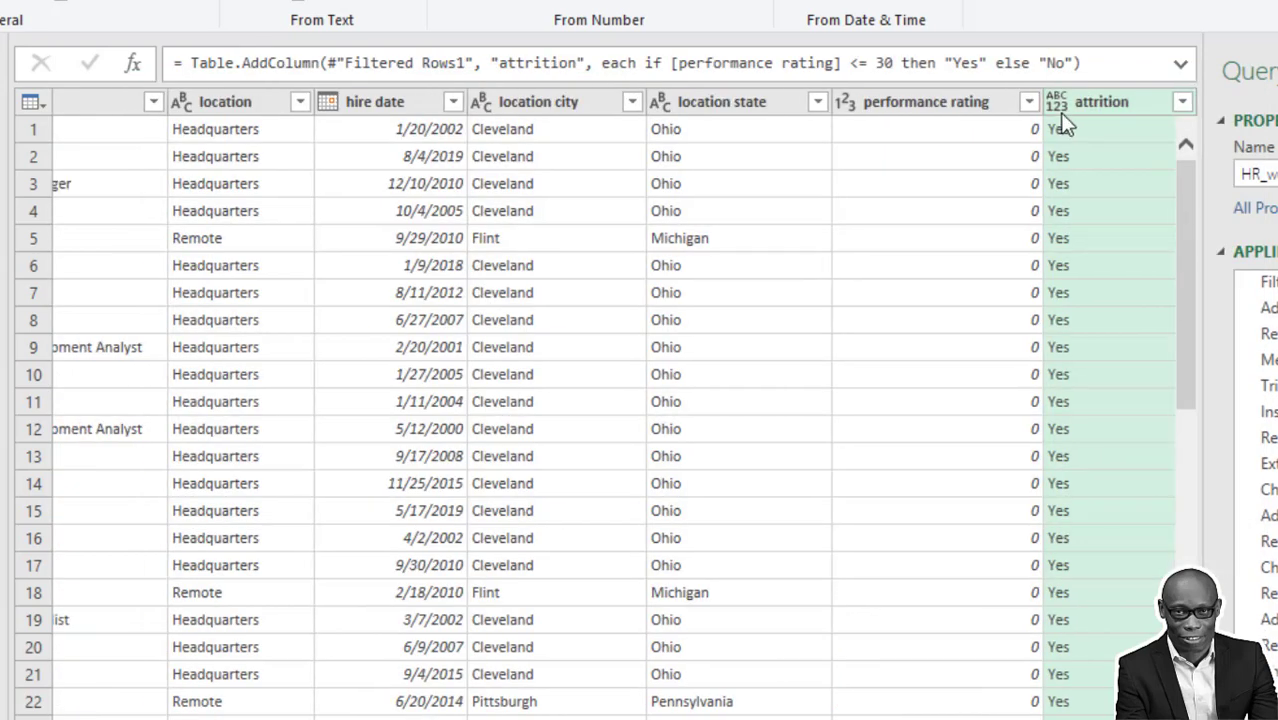
Make attrition a Text column and Close & Load the table into Excel.
{"action": "left_click", "coordinate": [1042, 102]}
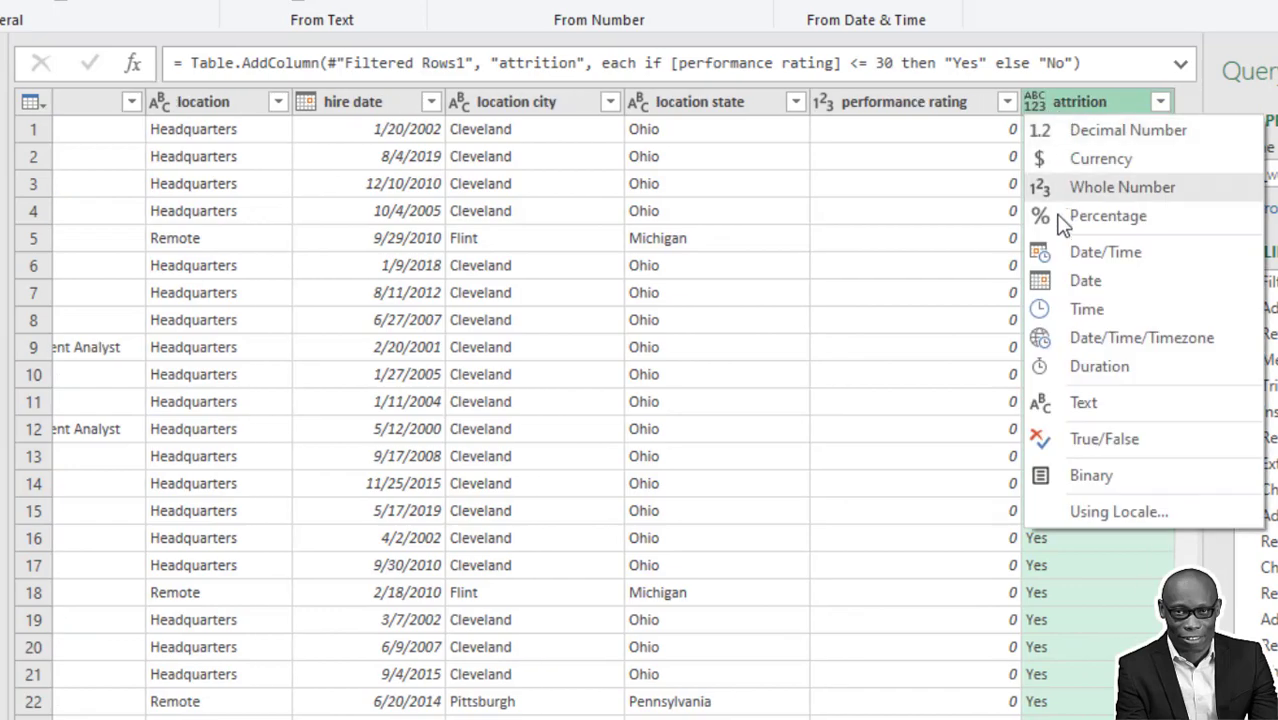
{"action": "left_click", "coordinate": [1086, 404]}
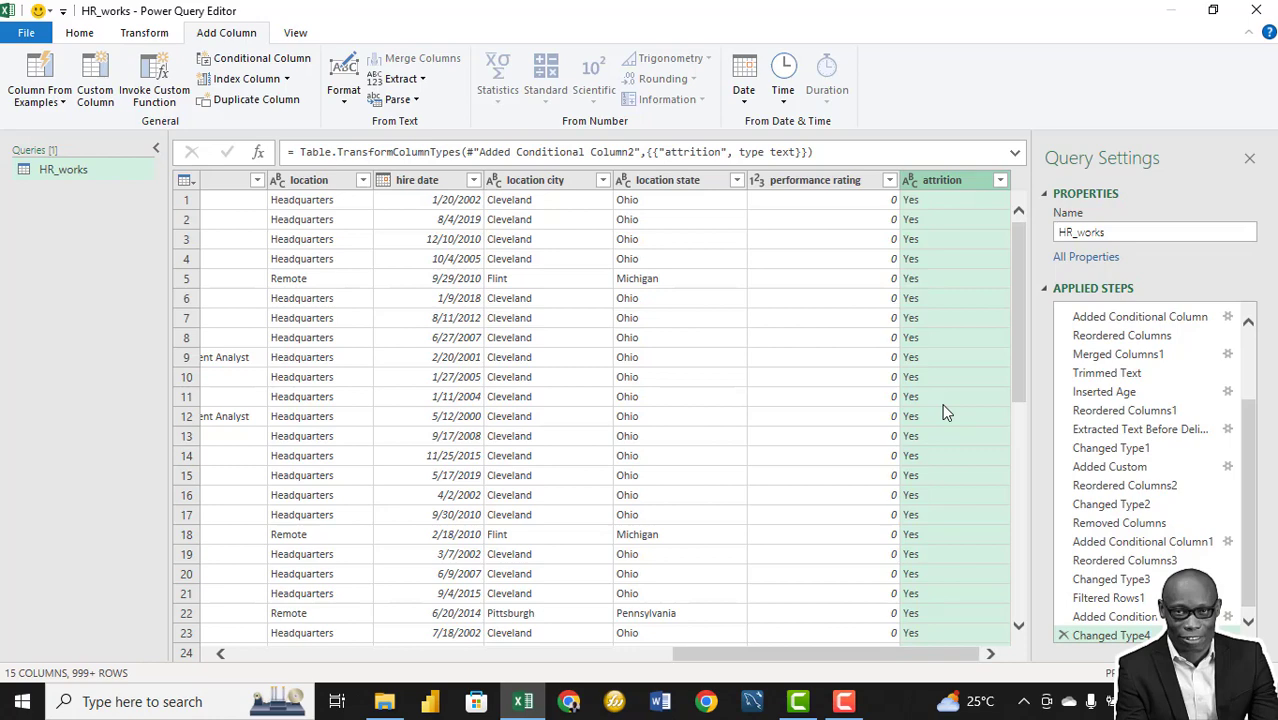
{"action": "left_click", "coordinate": [79, 32]}
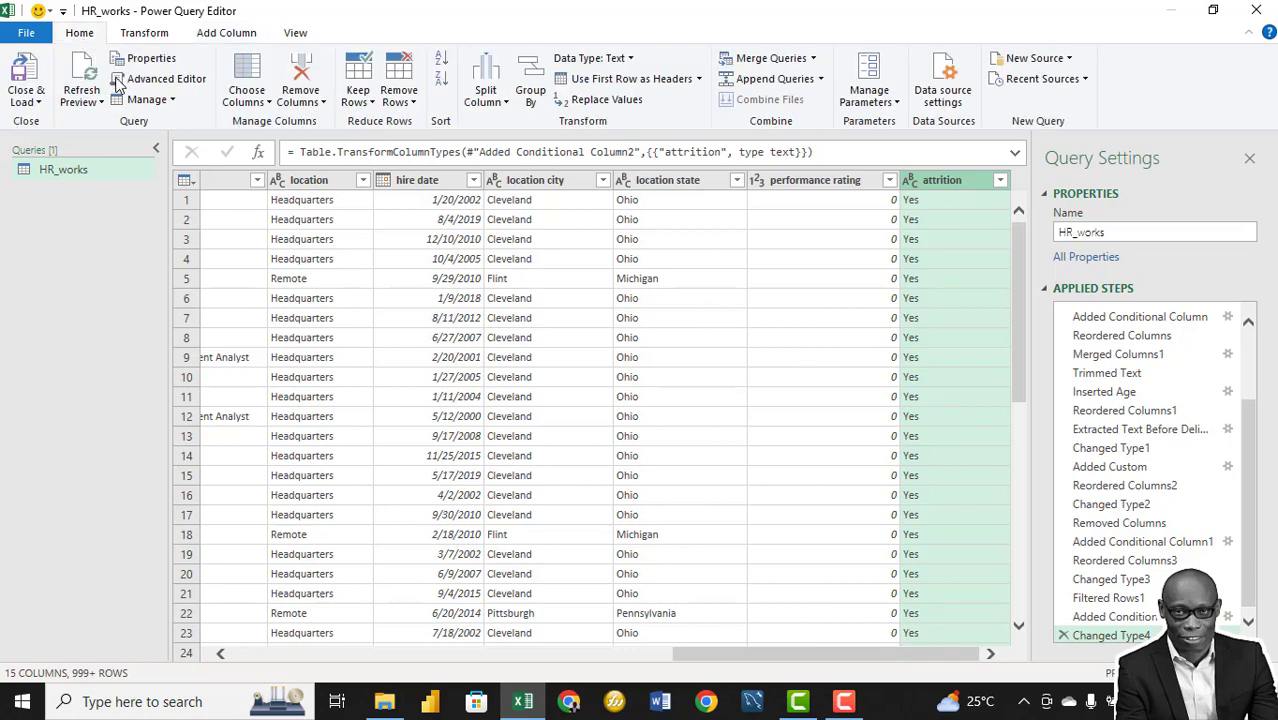
{"action": "left_click", "coordinate": [37, 102]}
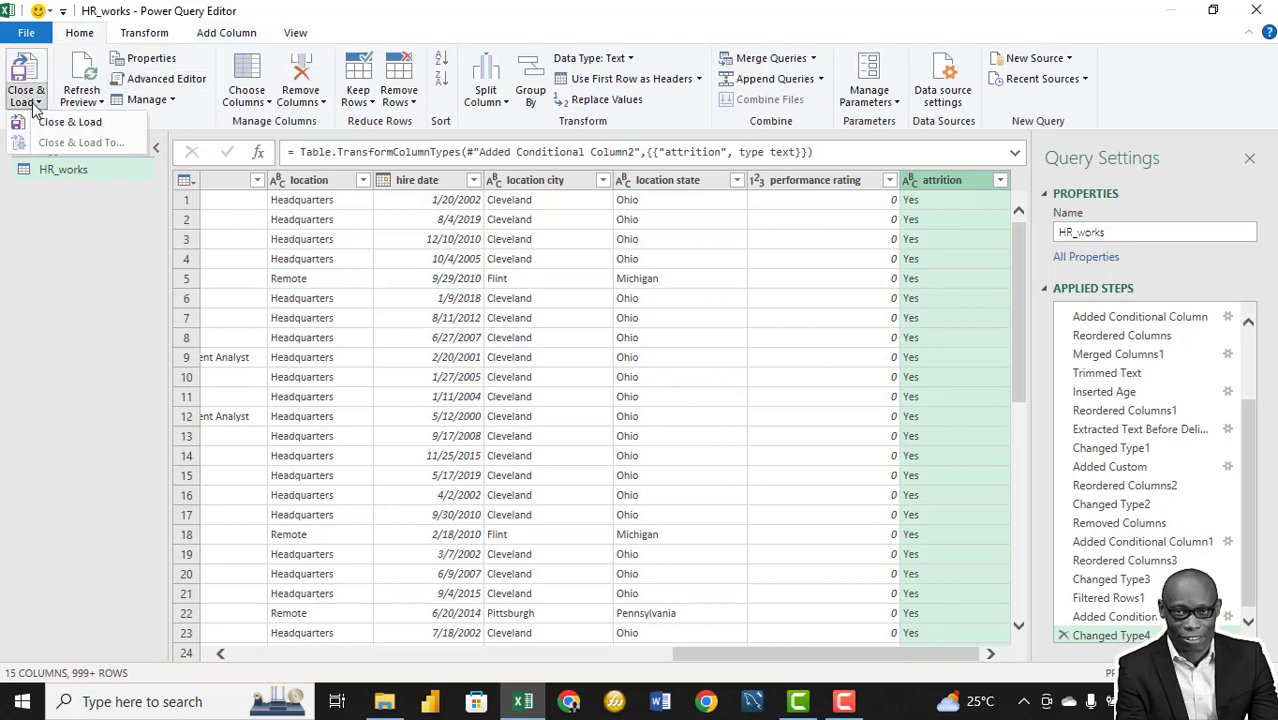
{"action": "left_click", "coordinate": [74, 123]}
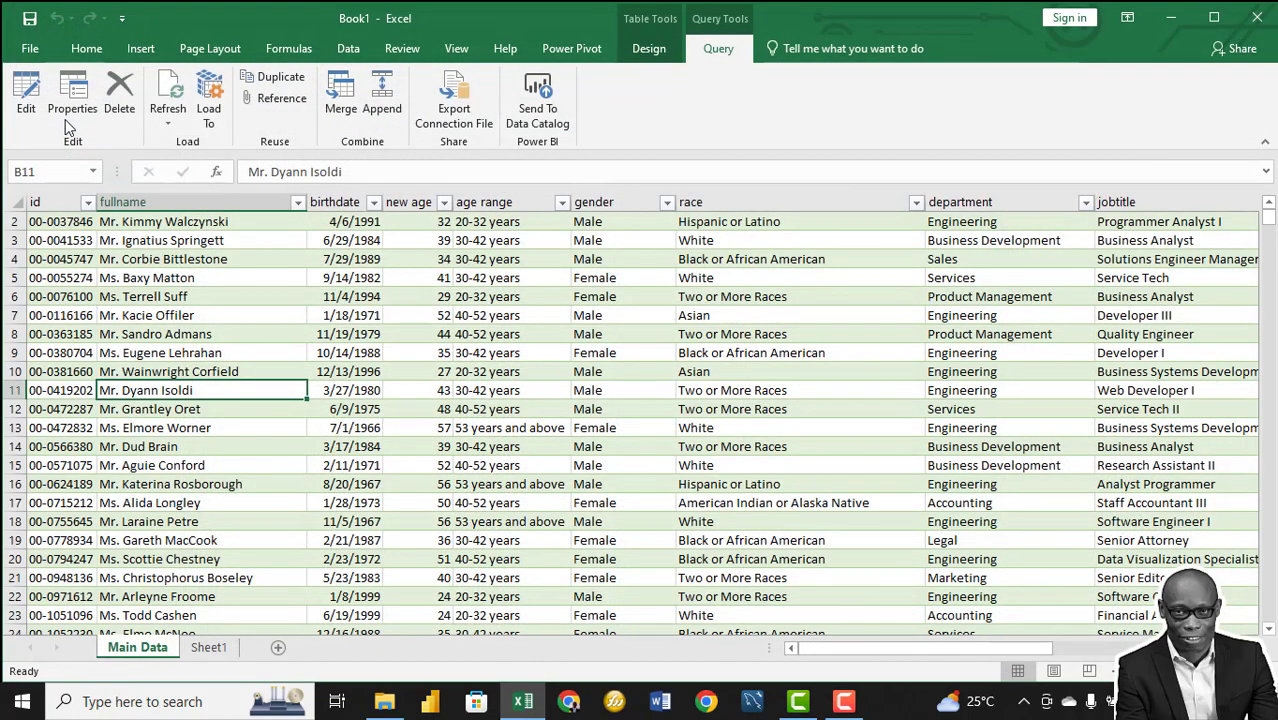